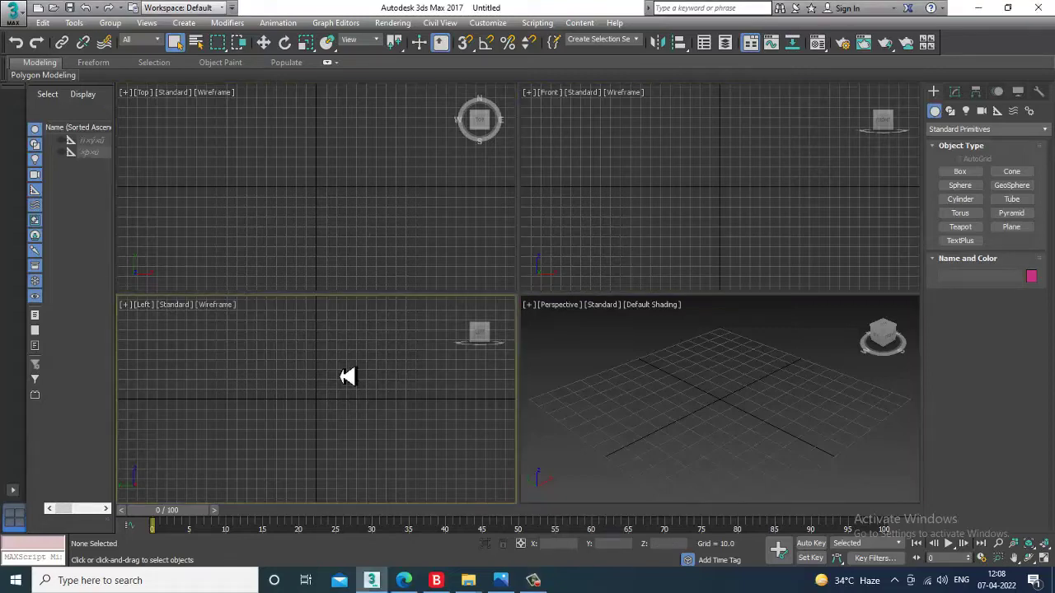
- Open the luxury-bathroom-washroom reference image from the Desktop in an image viewer window, then move and slightly enlarge that window beside the modelling area
click(393, 23)
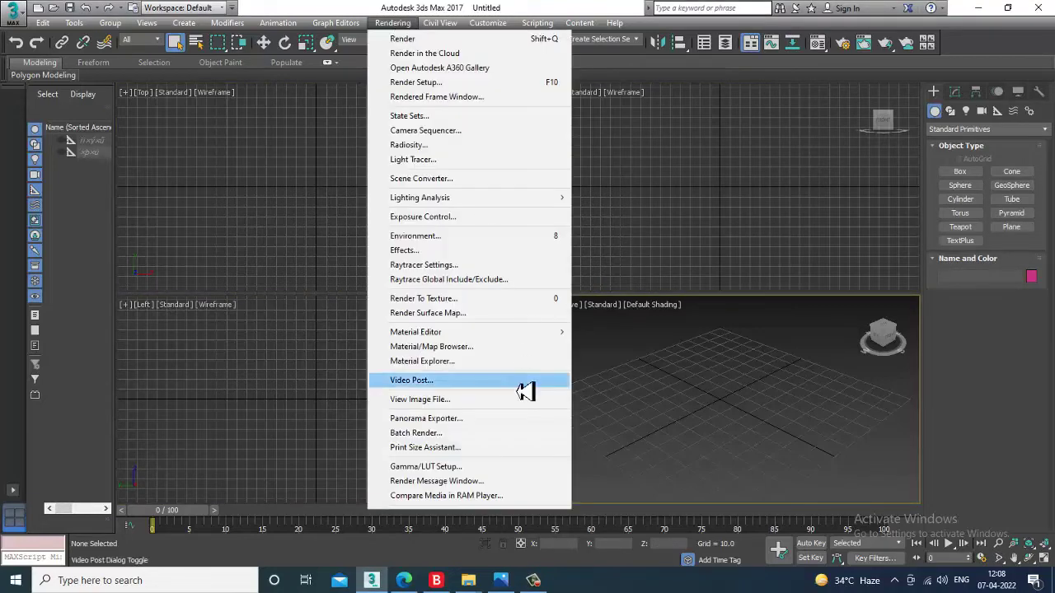
click(503, 400)
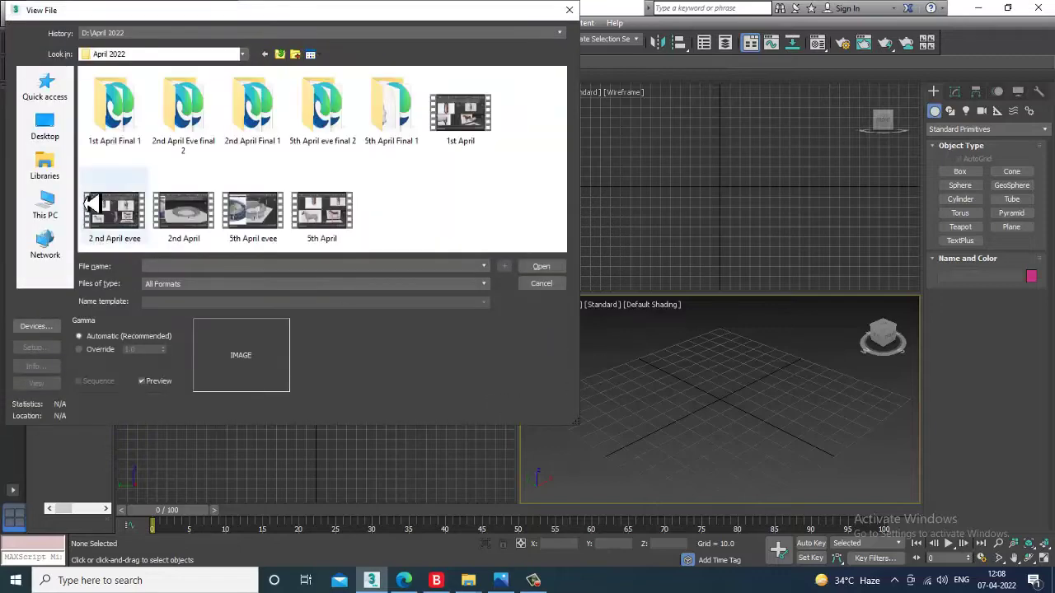
click(45, 127)
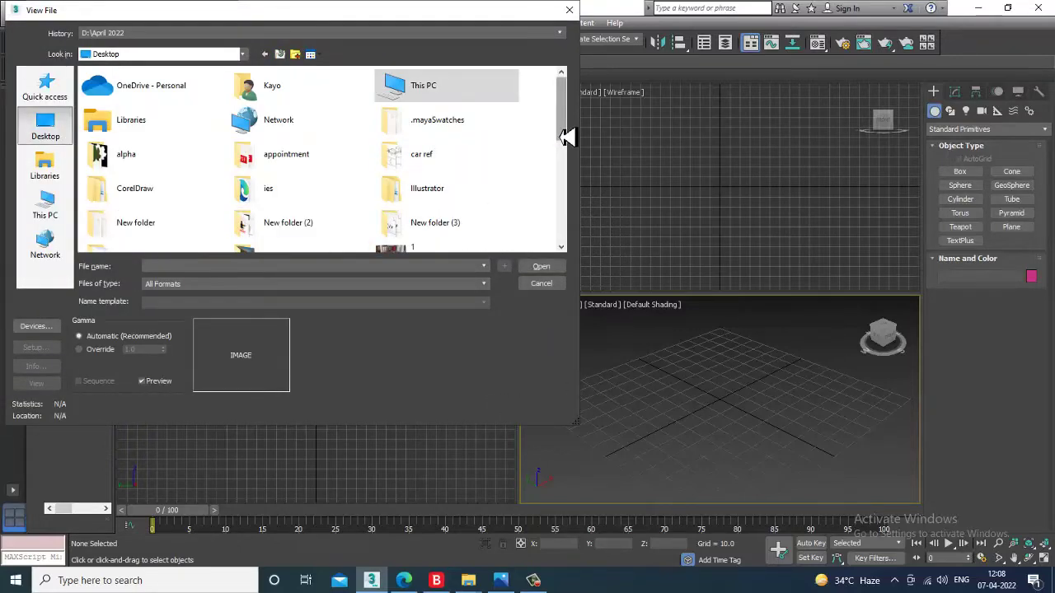
drag(560, 133, 574, 210)
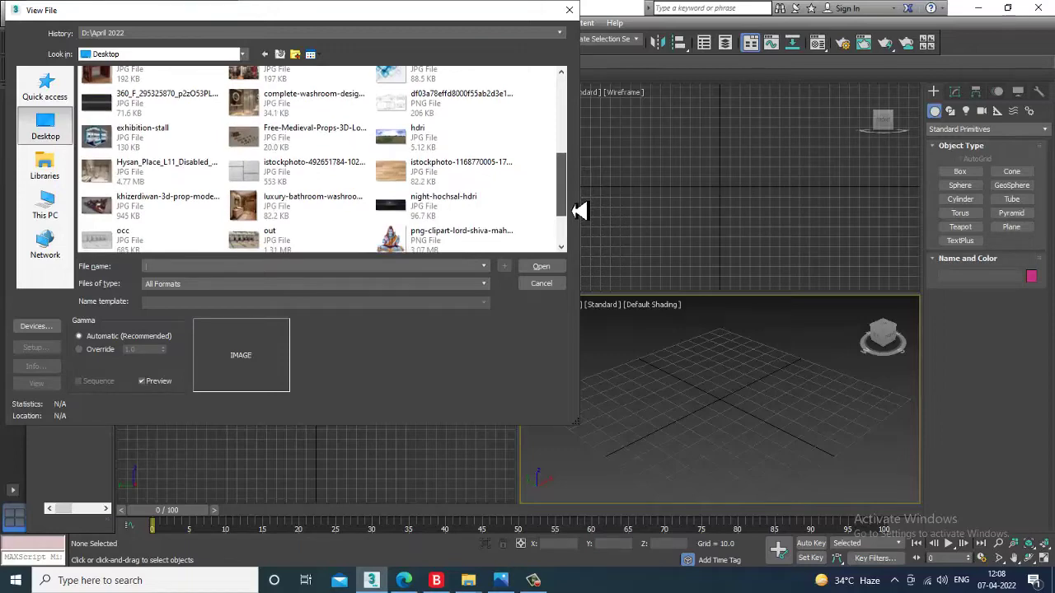
double_click(288, 210)
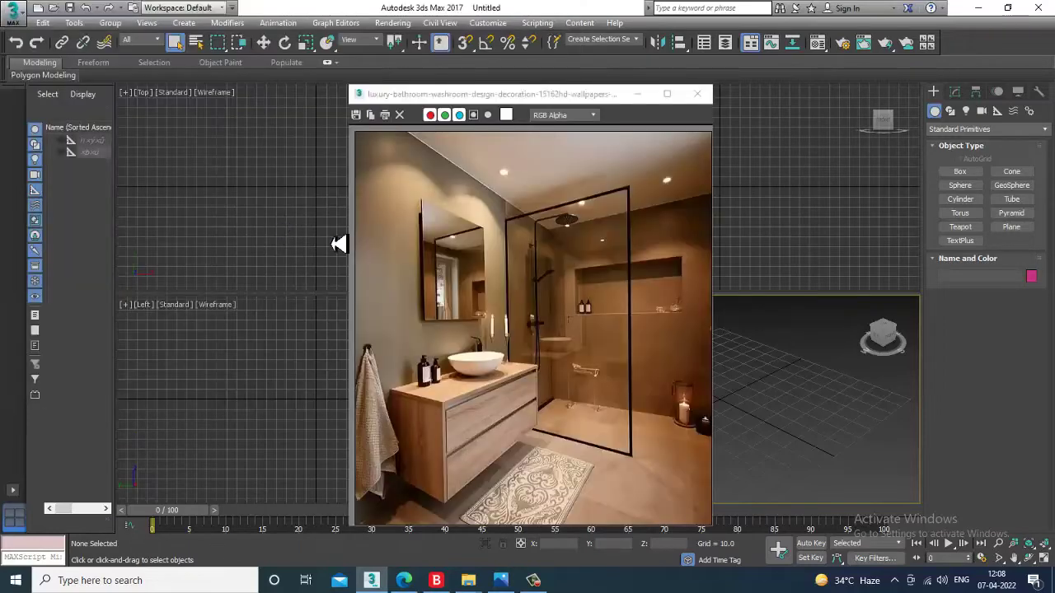
drag(462, 93, 201, 47)
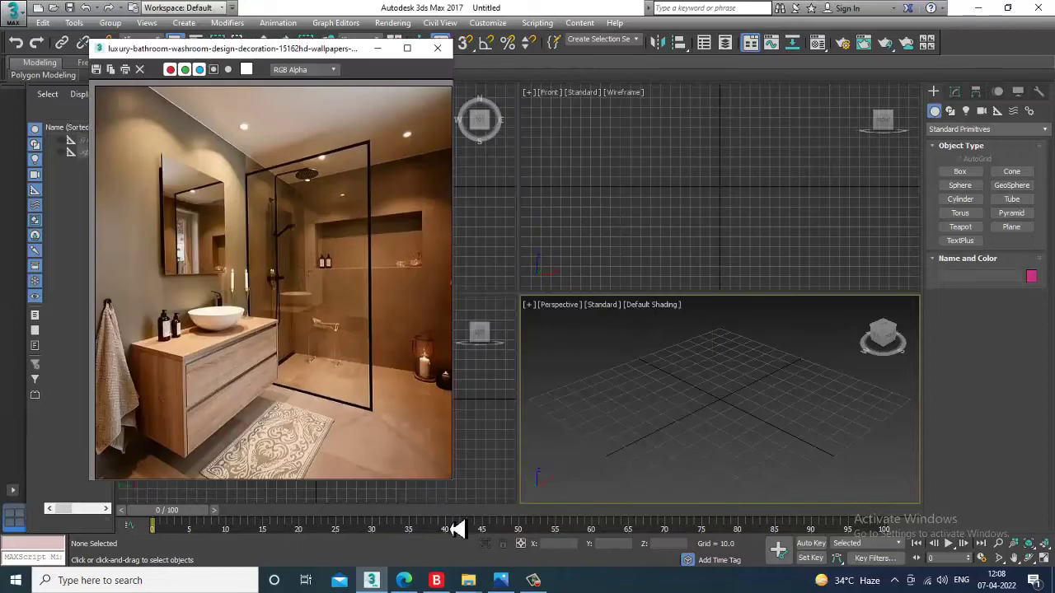
drag(459, 493, 478, 512)
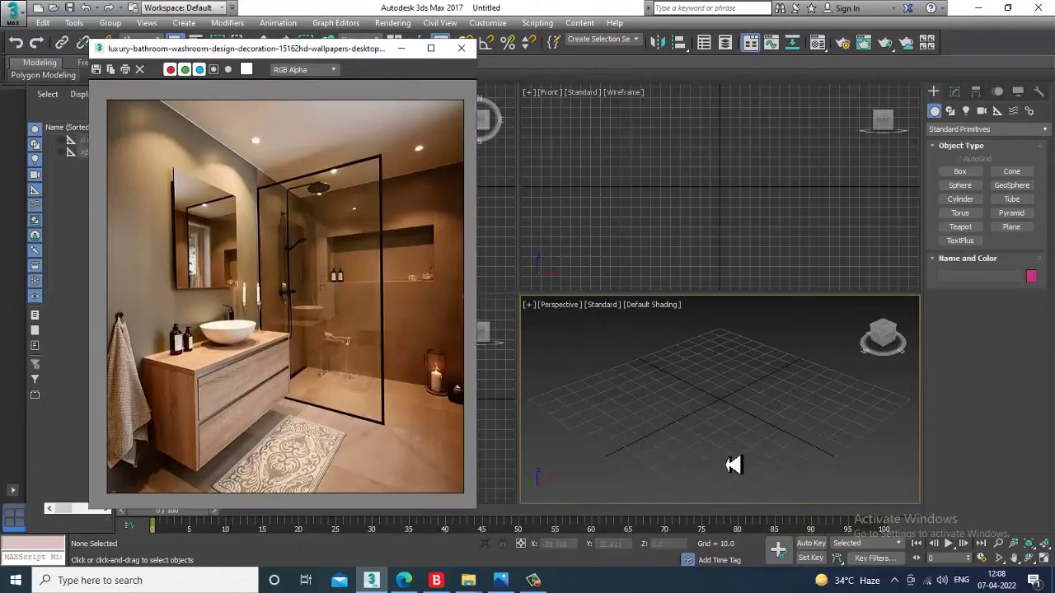
- Create a floor plane about 246 long and 364 wide in the maximized Perspective viewport
click(706, 447)
key(alt+w)
middle_drag(700, 448, 849, 344)
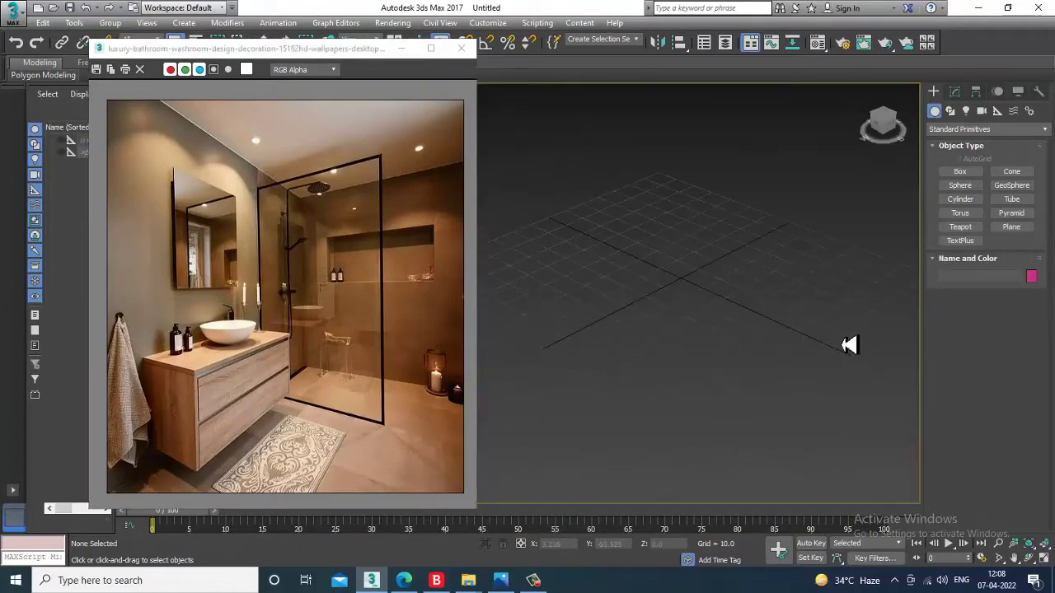
click(1012, 227)
drag(766, 207, 752, 471)
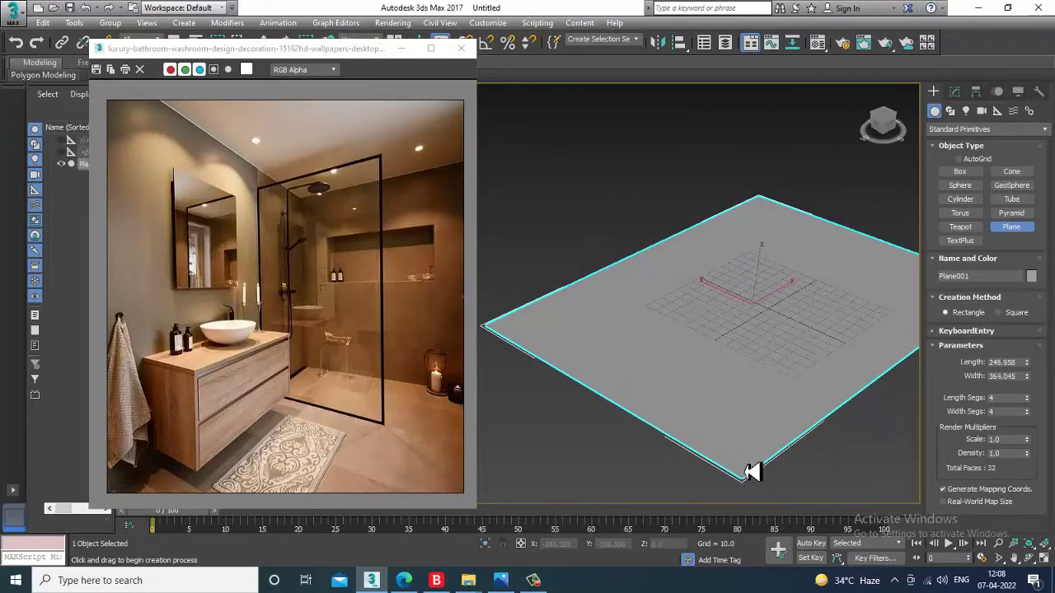
key(w)
- Switch to the maximized Top viewport and frame the whole floor plane beside the reference image
key(alt+w)
click(508, 250)
key(alt+w)
scroll(534, 285, down, 3)
middle_drag(534, 285, 668, 297)
scroll(758, 281, down, 2)
click(646, 284)
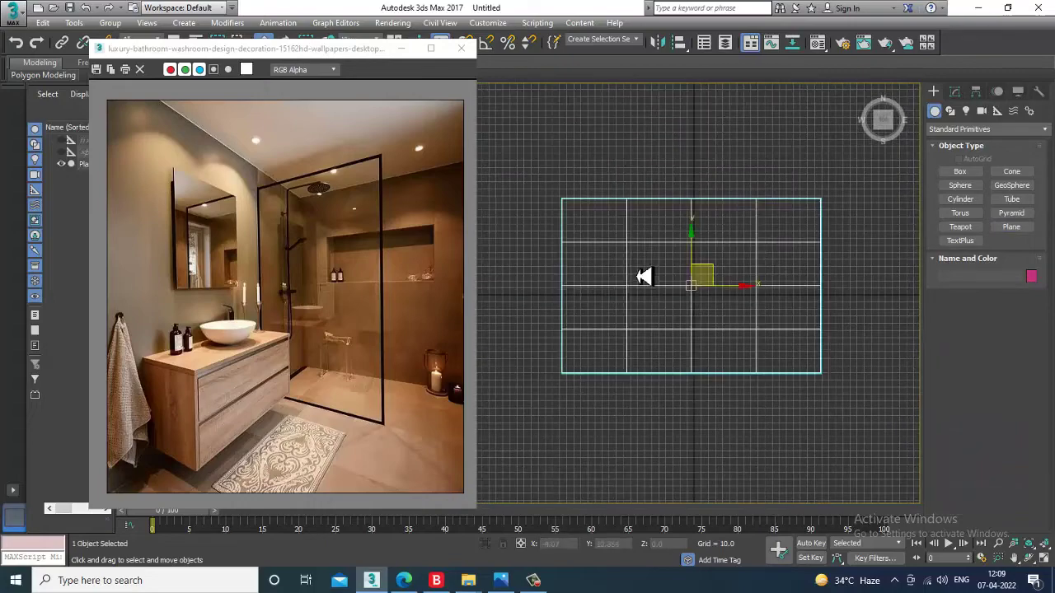
key(r)
drag(697, 240, 697, 240)
key(w)
- Draw an L-shaped AEC wall, 5 wide and 96 high, snapped to grid points along the floor's back edge and one side edge
click(981, 129)
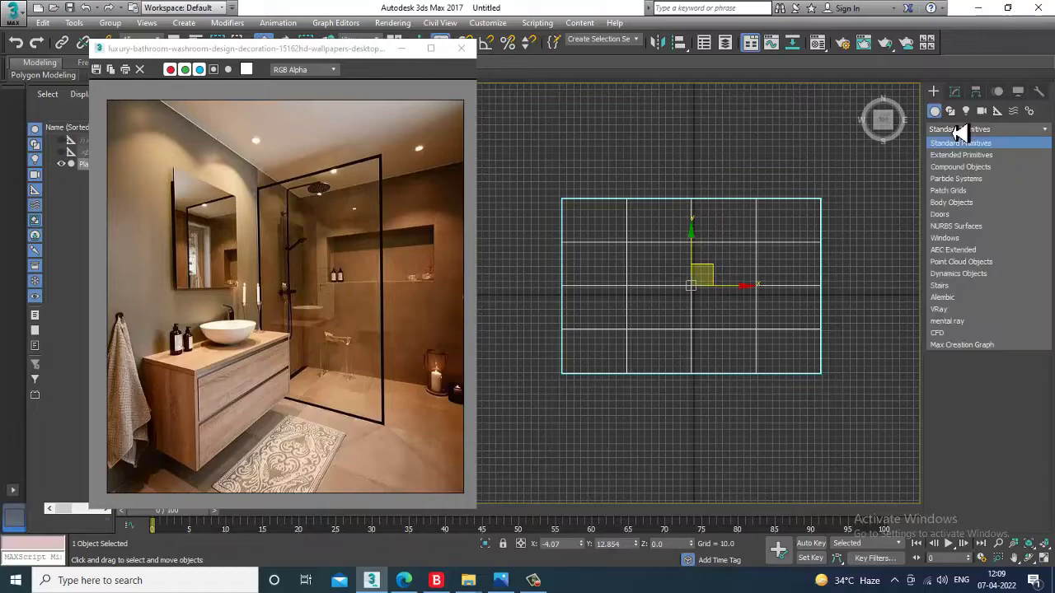
click(956, 250)
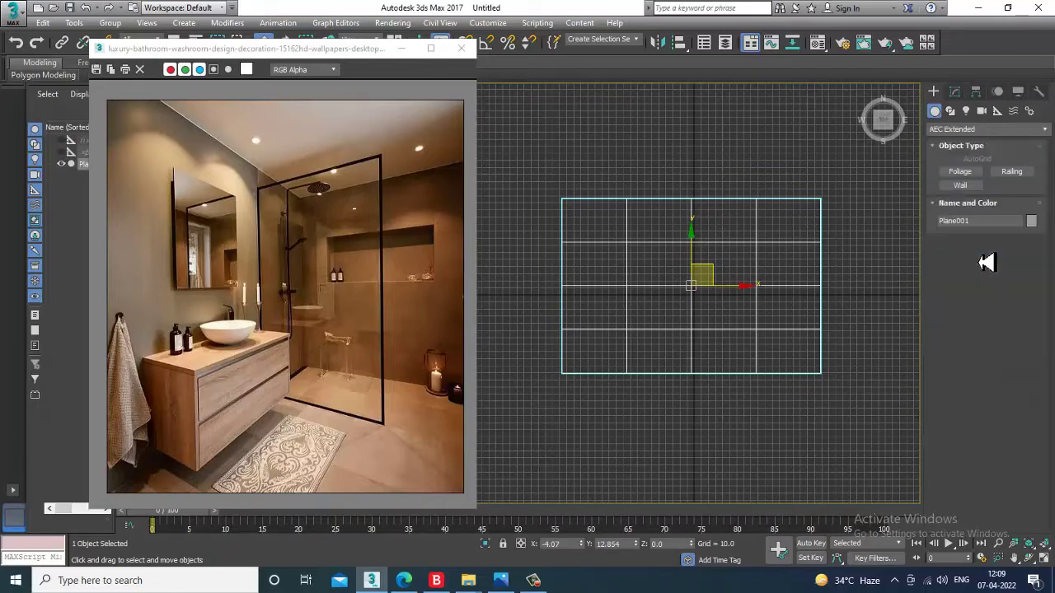
click(960, 186)
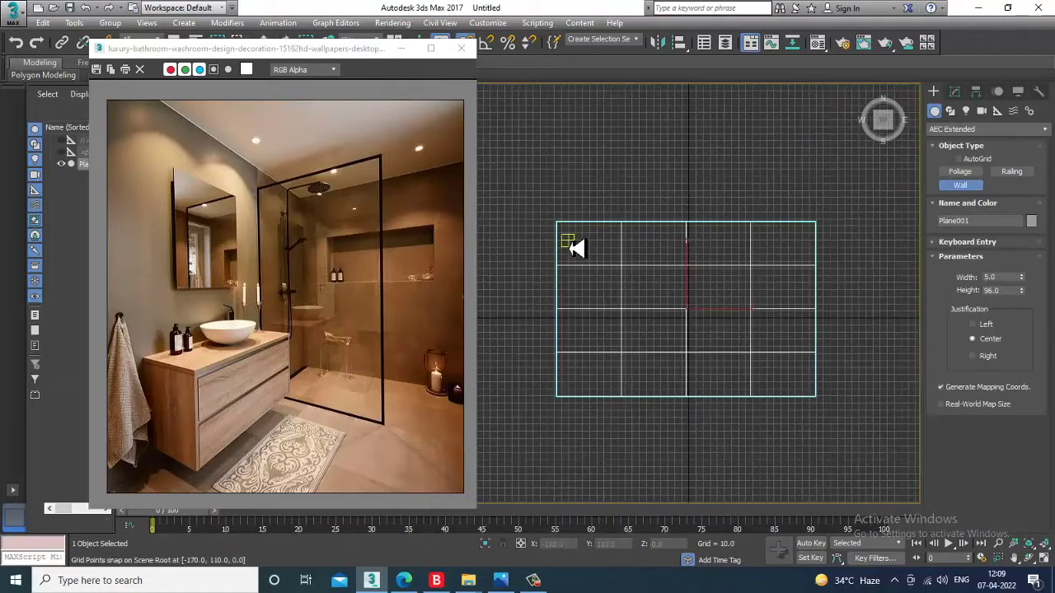
click(557, 222)
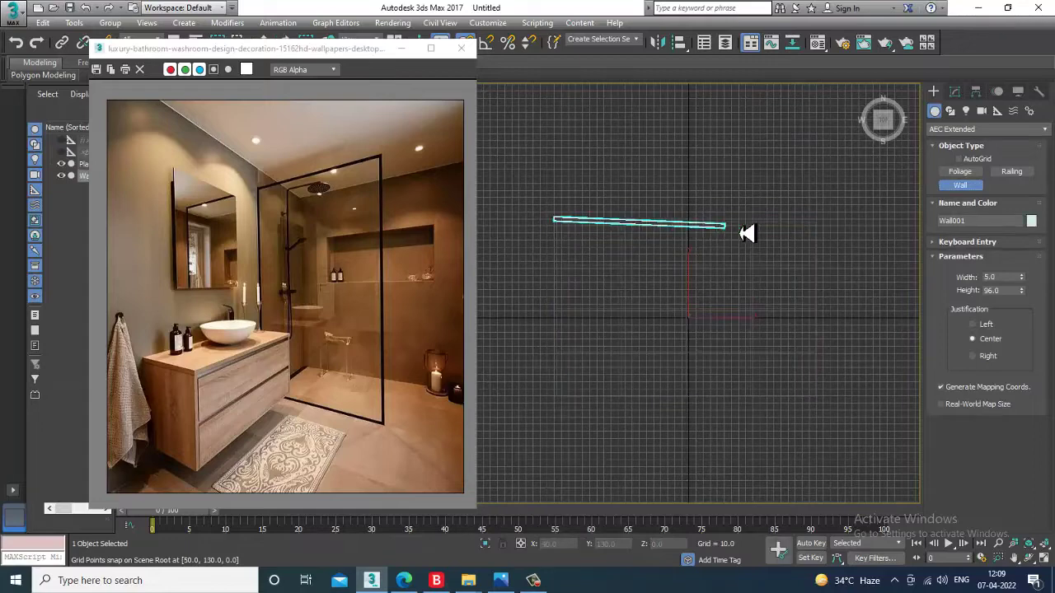
click(816, 220)
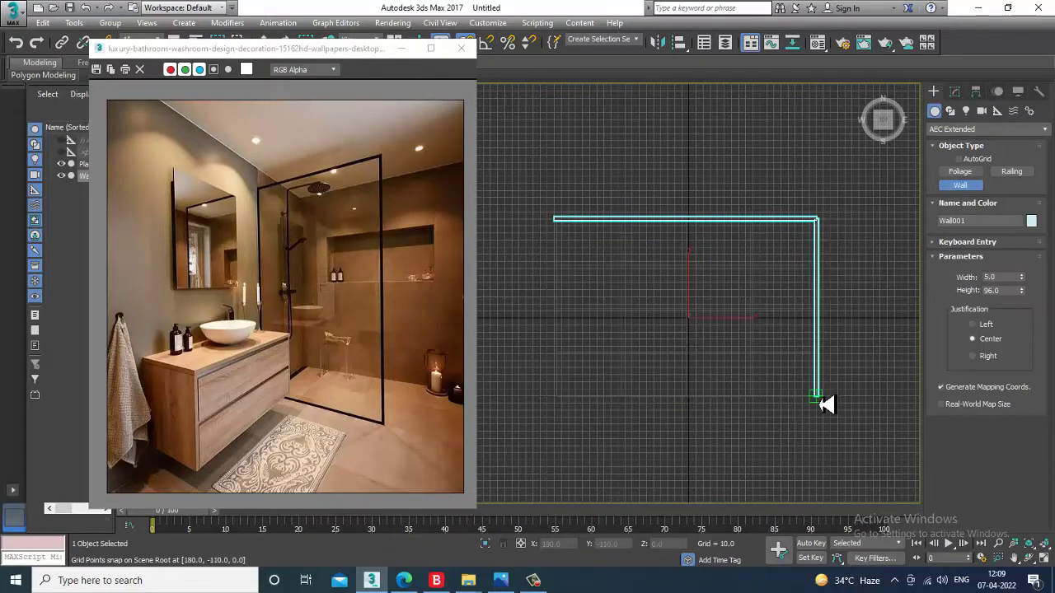
click(819, 399)
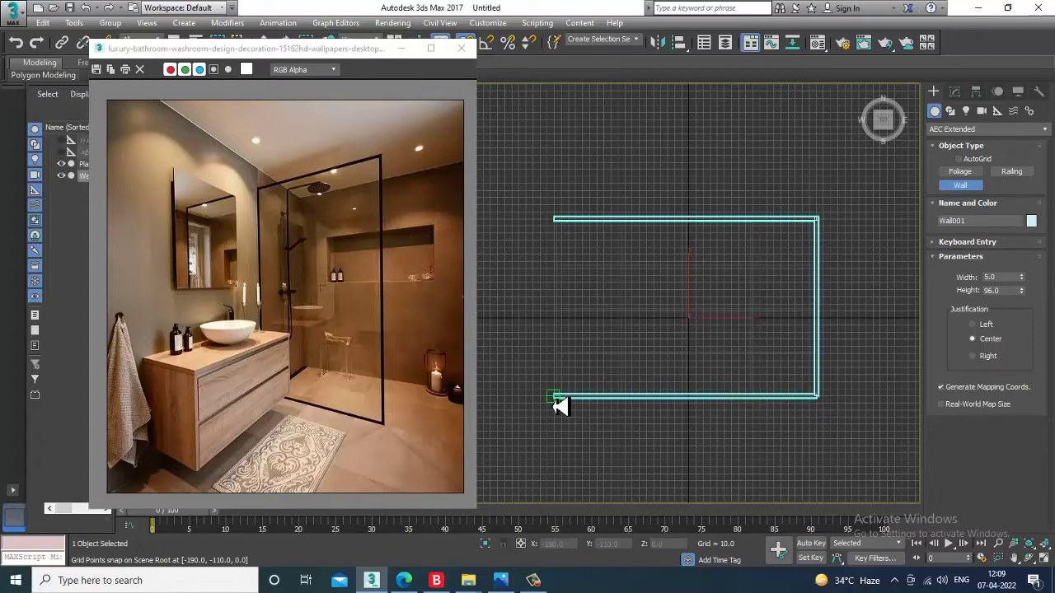
right_click(790, 431)
right_click(790, 431)
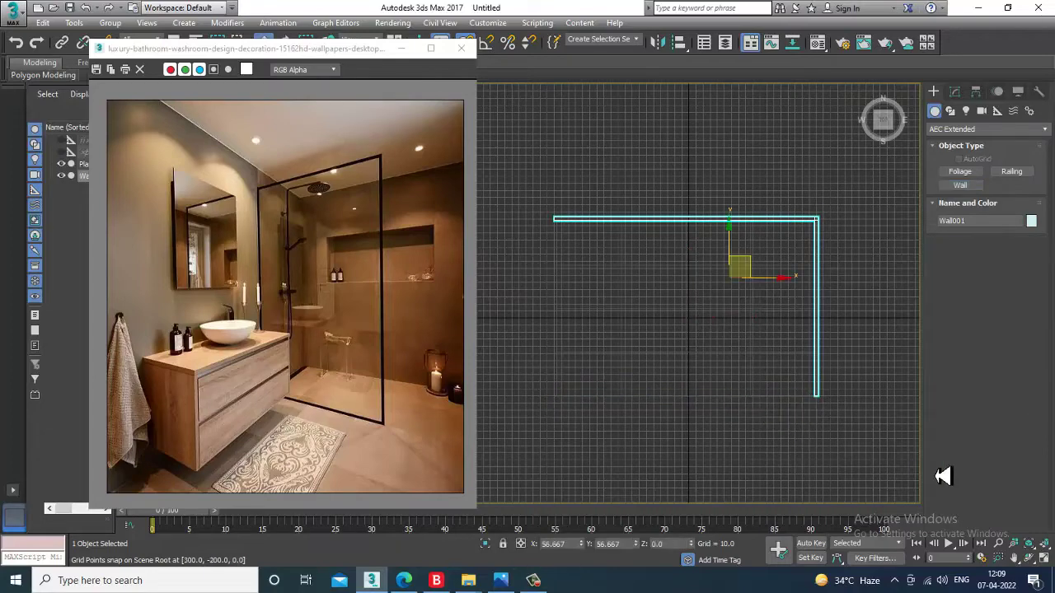
- Scale the wall vertically to about 177% in the maximized Perspective viewport
key(alt+w)
alt+middle_drag(747, 437, 757, 422)
key(alt+w)
scroll(753, 354, up, 5)
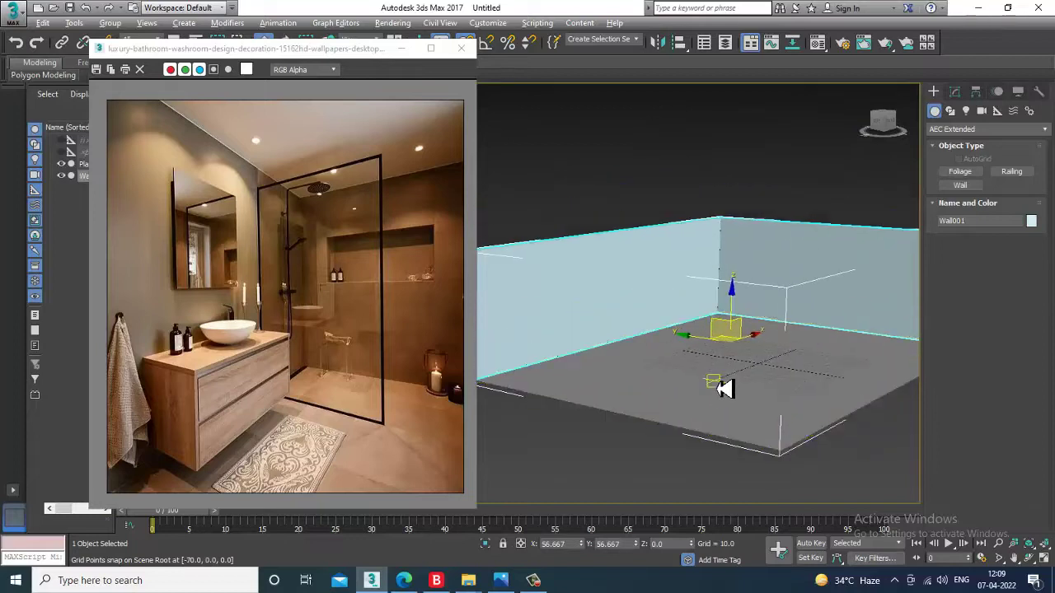
key(r)
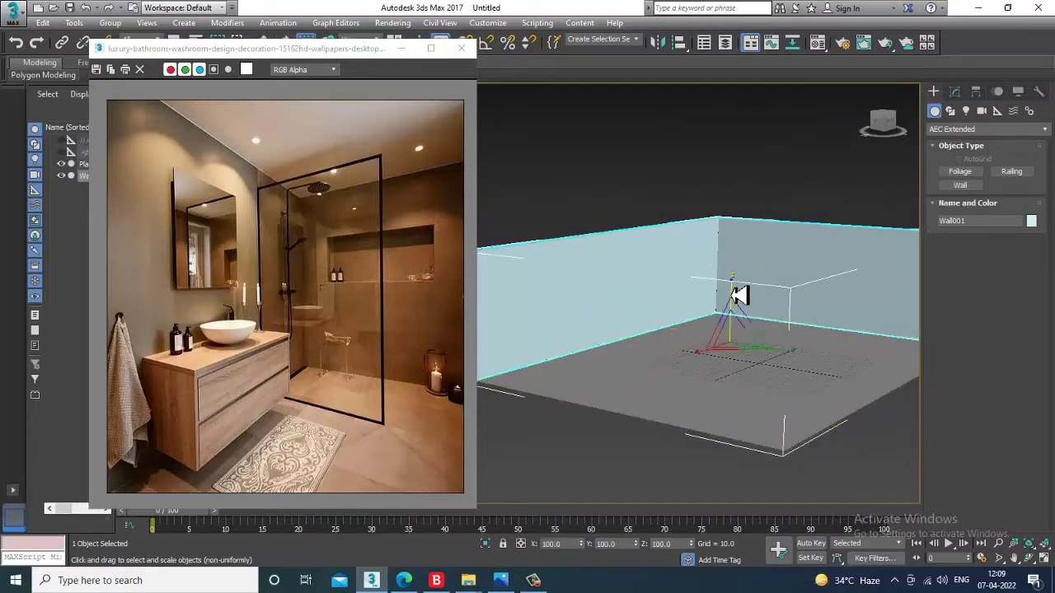
drag(732, 295, 738, 257)
alt+middle_drag(739, 284, 754, 309)
scroll(753, 316, up, 4)
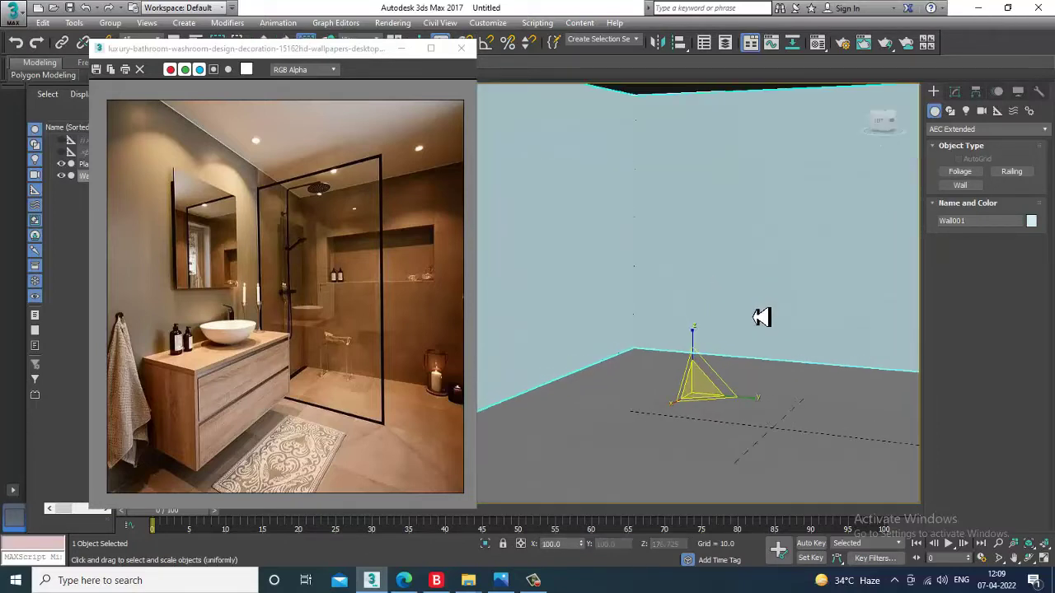
scroll(760, 317, down, 3)
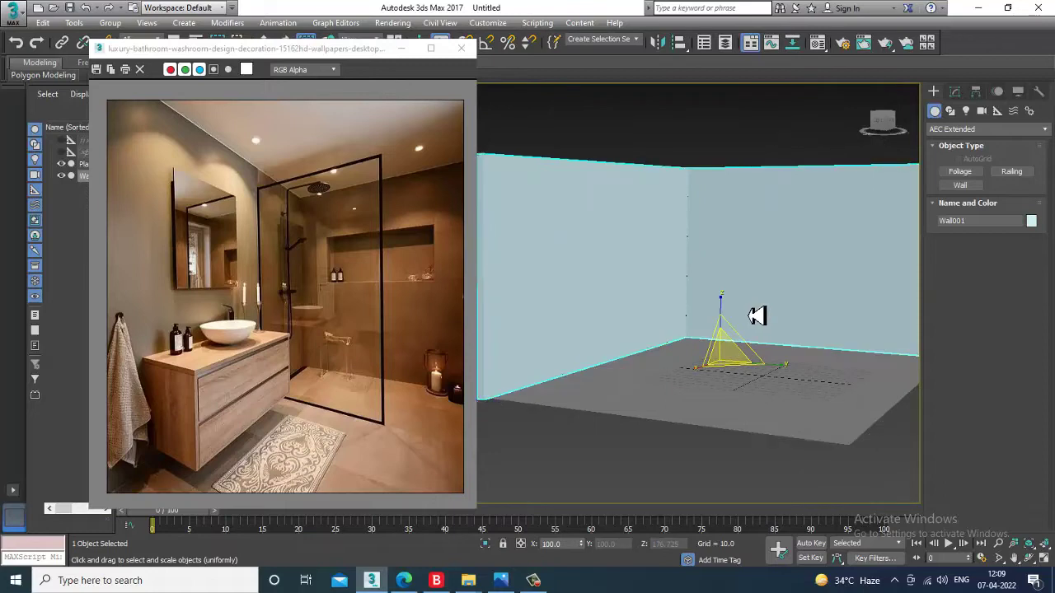
key(w)
- Examine the wooden vanity cabinet in the reference image and compare it with the modelled room from several angles
scroll(754, 315, up, 3)
alt+middle_drag(744, 325, 695, 313)
click(224, 404)
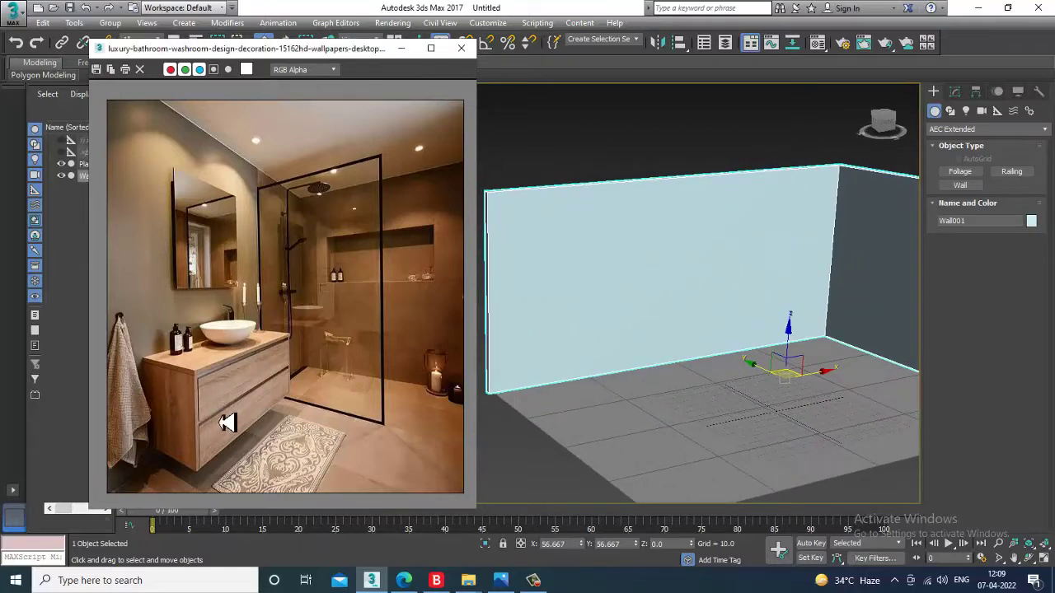
scroll(226, 423, up, 2)
middle_drag(227, 358, 230, 361)
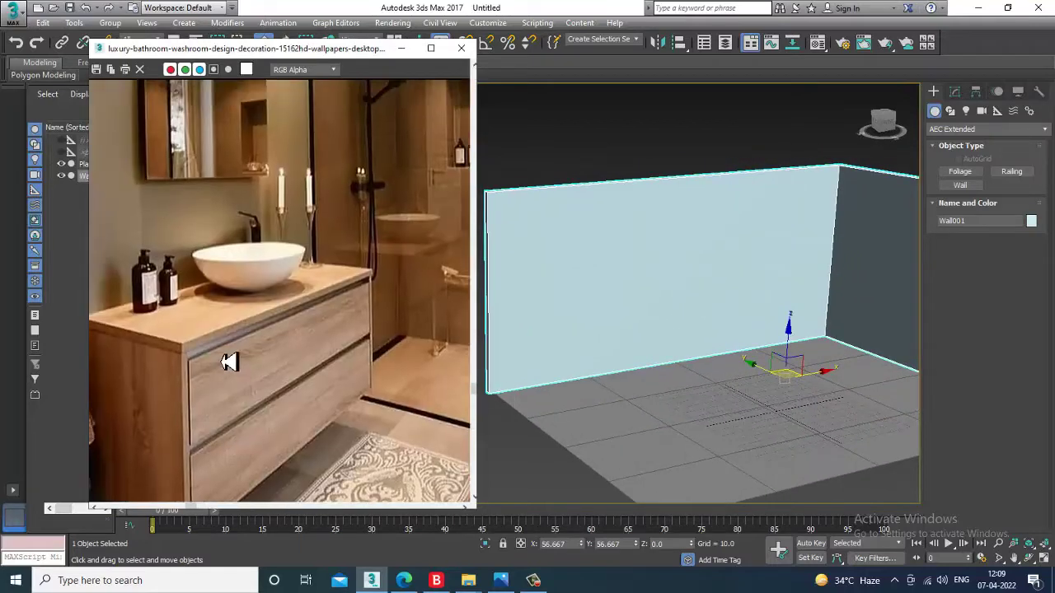
scroll(248, 363, down, 2)
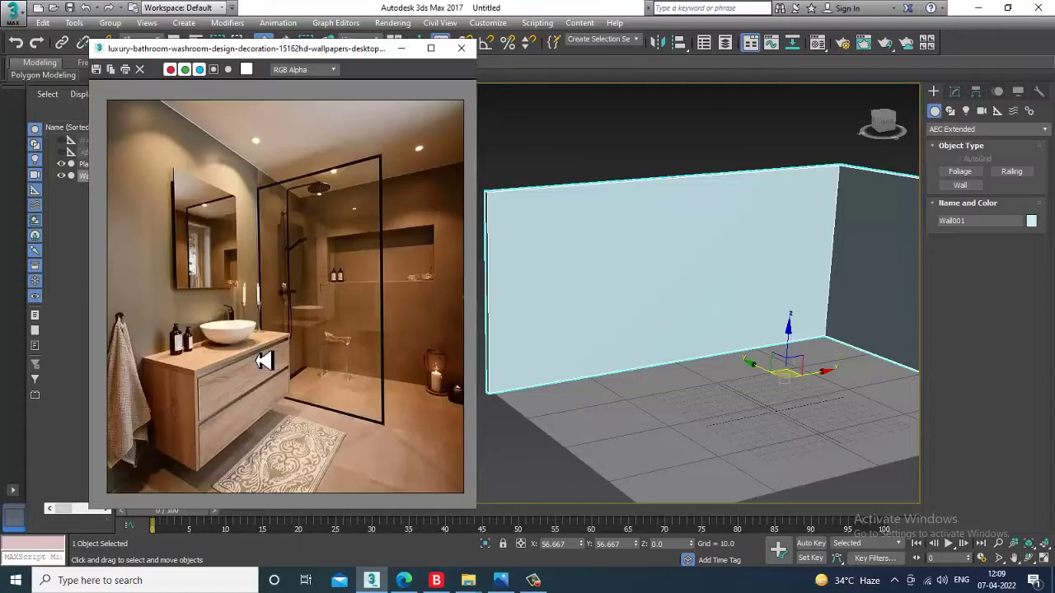
alt+middle_drag(779, 377, 702, 375)
scroll(695, 379, up, 2)
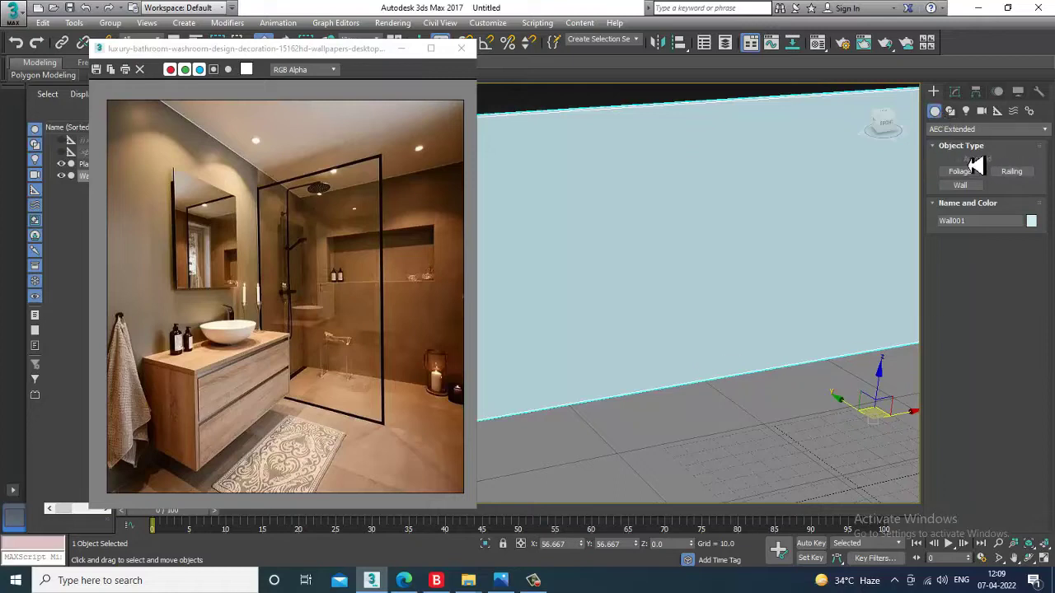
scroll(722, 285, down, 5)
alt+middle_drag(798, 302, 744, 326)
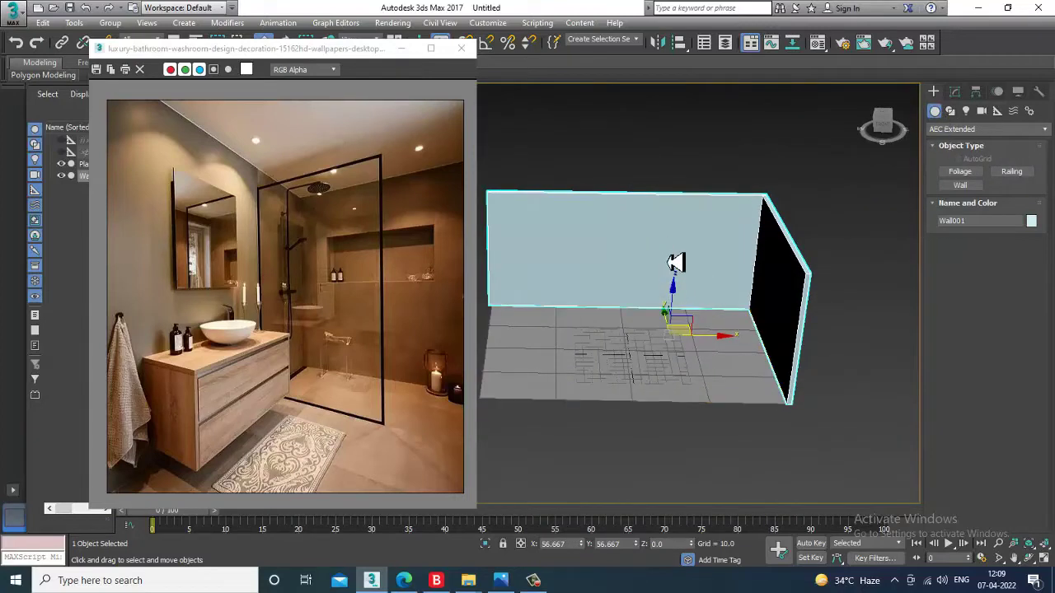
alt+middle_drag(674, 288, 709, 312)
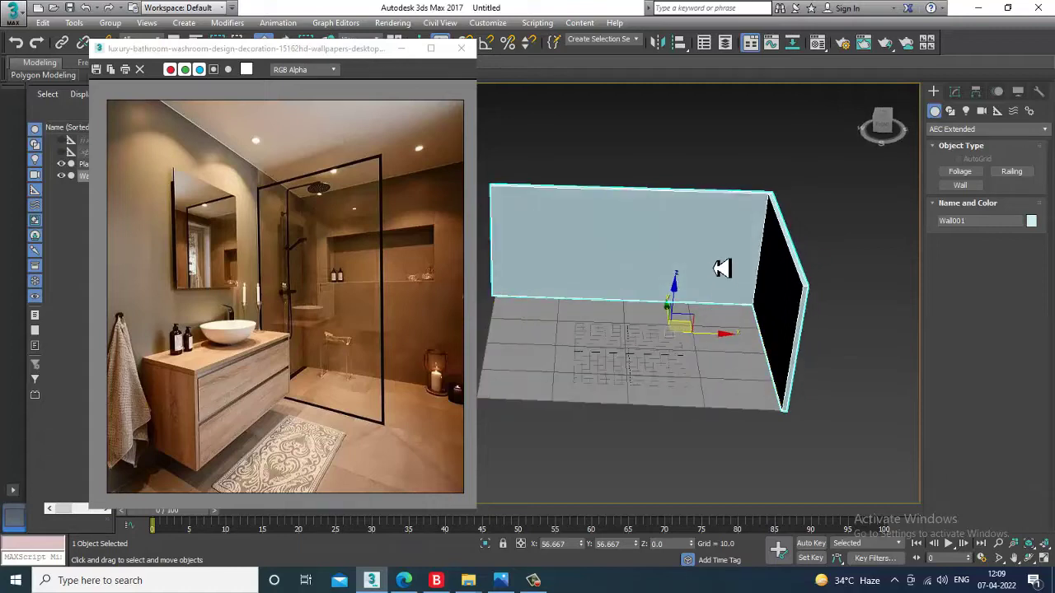
- Convert the wall to Editable Poly and move the side wall's vertices outward along X to about 239, lengthening the back wall
key(1)
right_click(748, 235)
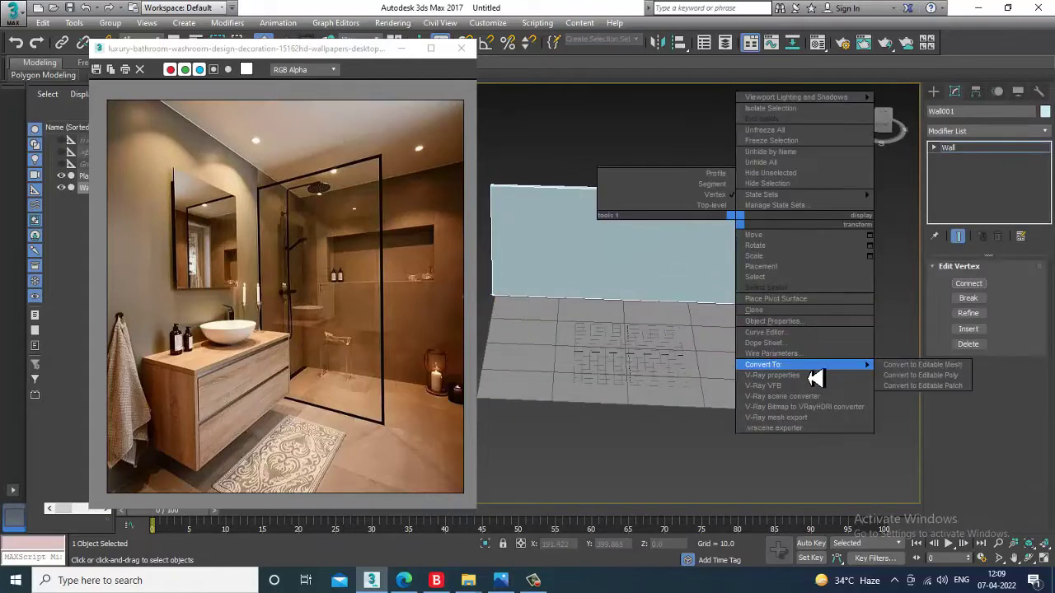
click(924, 372)
key(1)
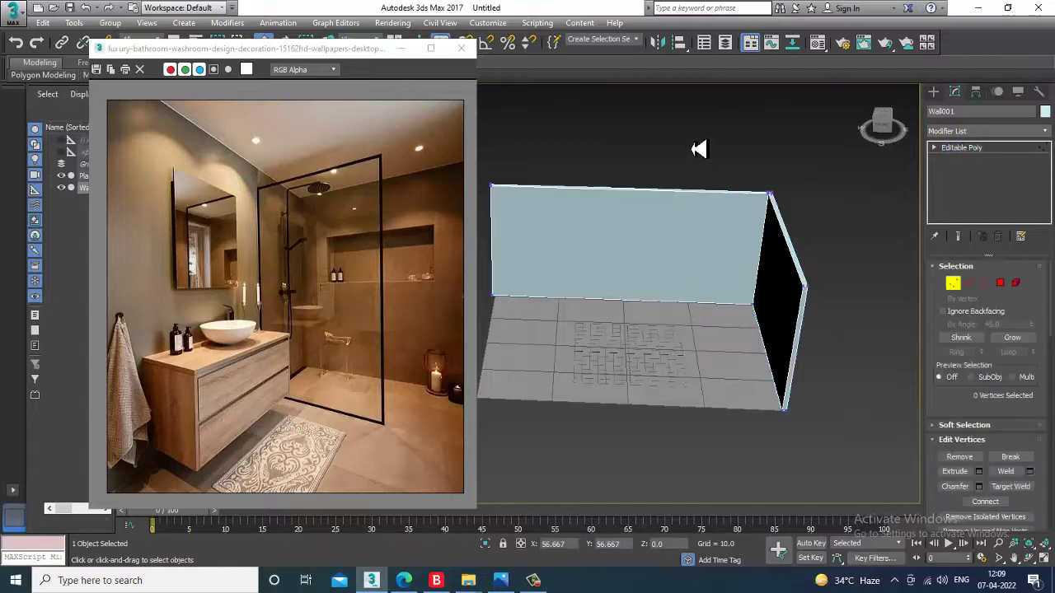
drag(697, 148, 894, 535)
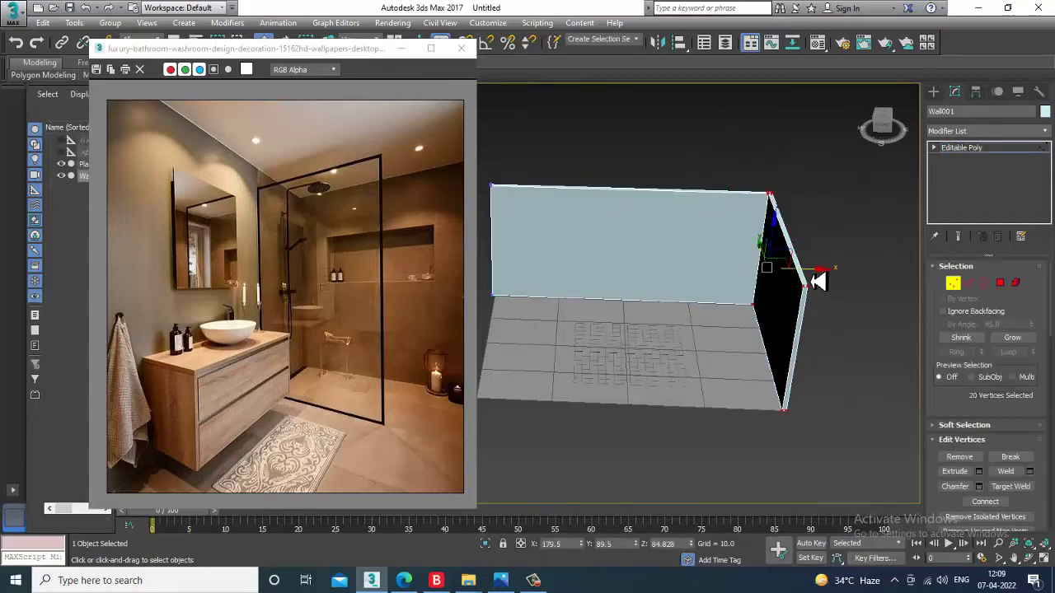
drag(819, 281, 865, 280)
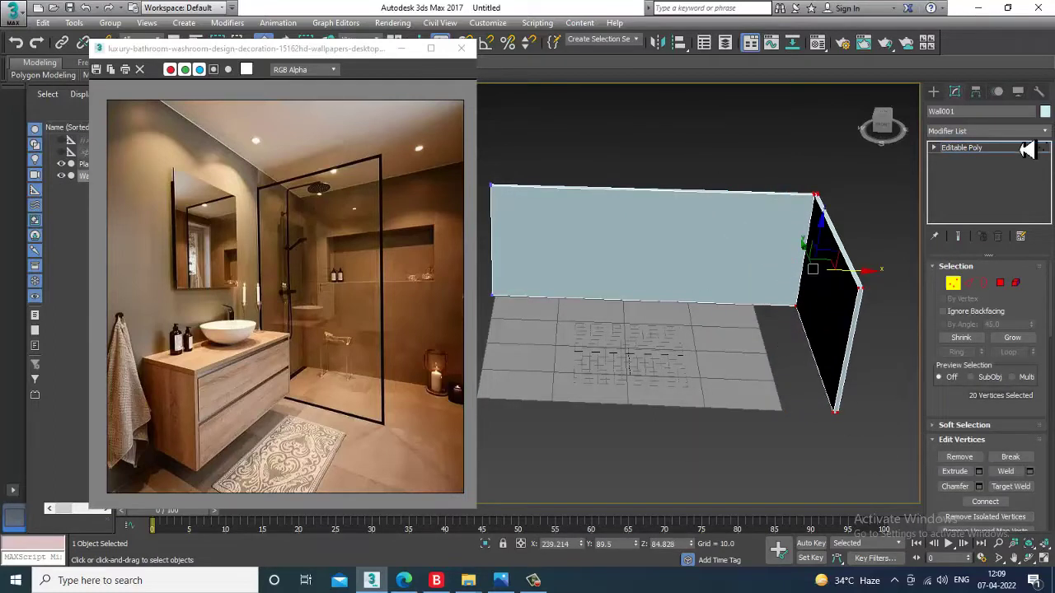
- Widen the floor plane and shift it along X to about 36.5 so that it reaches under the moved side wall
click(731, 354)
right_click(738, 363)
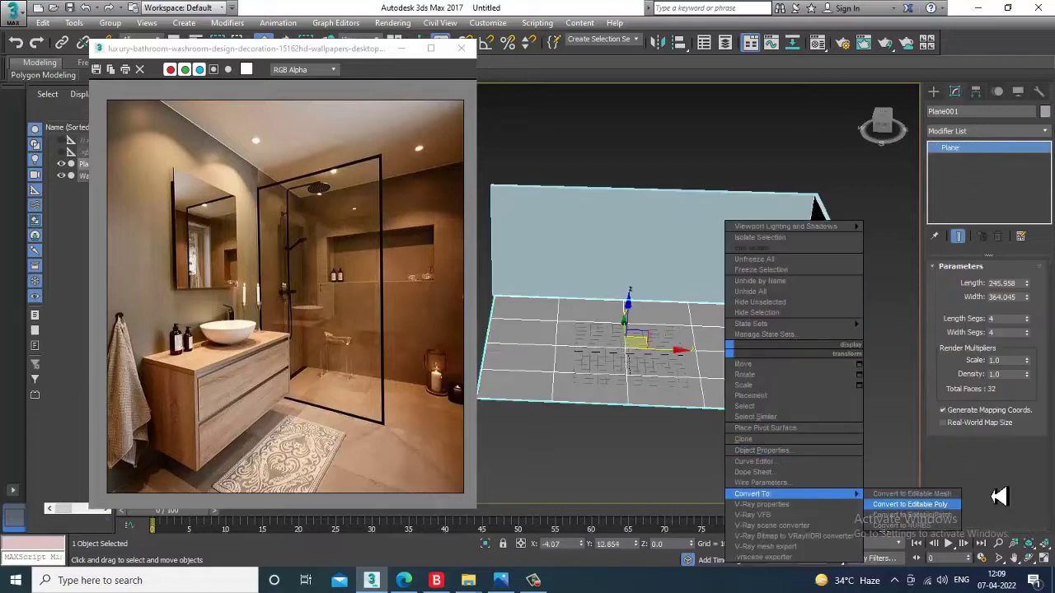
drag(1027, 298, 1026, 277)
drag(675, 360, 708, 358)
drag(1036, 297, 1036, 297)
alt+middle_drag(770, 358, 883, 149)
- Draw a box in the Front view inside the back wall's outline, about 143 wide, 62 long and 11 high
click(934, 91)
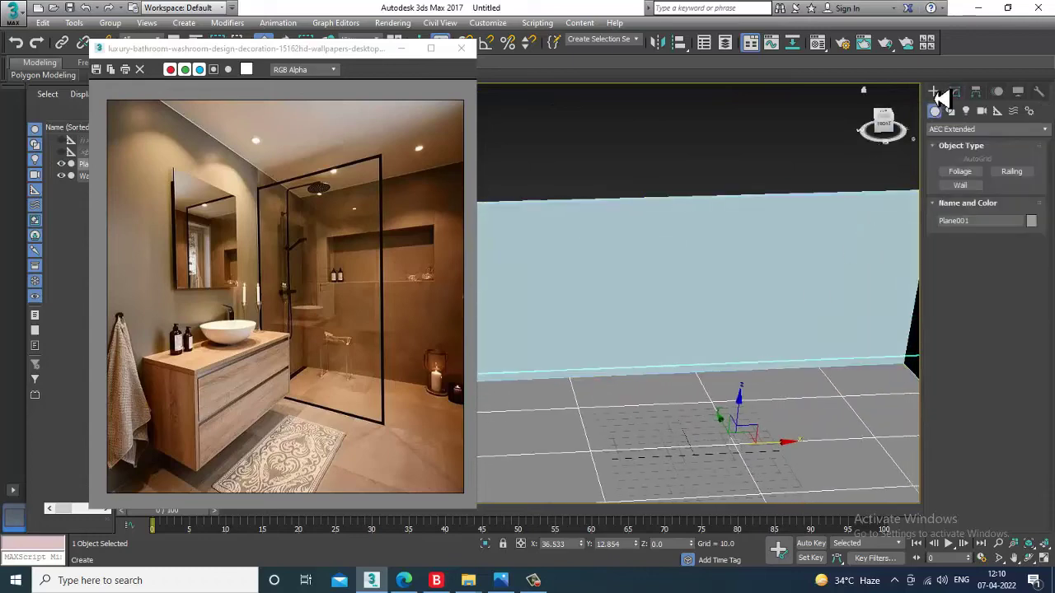
click(977, 130)
click(964, 143)
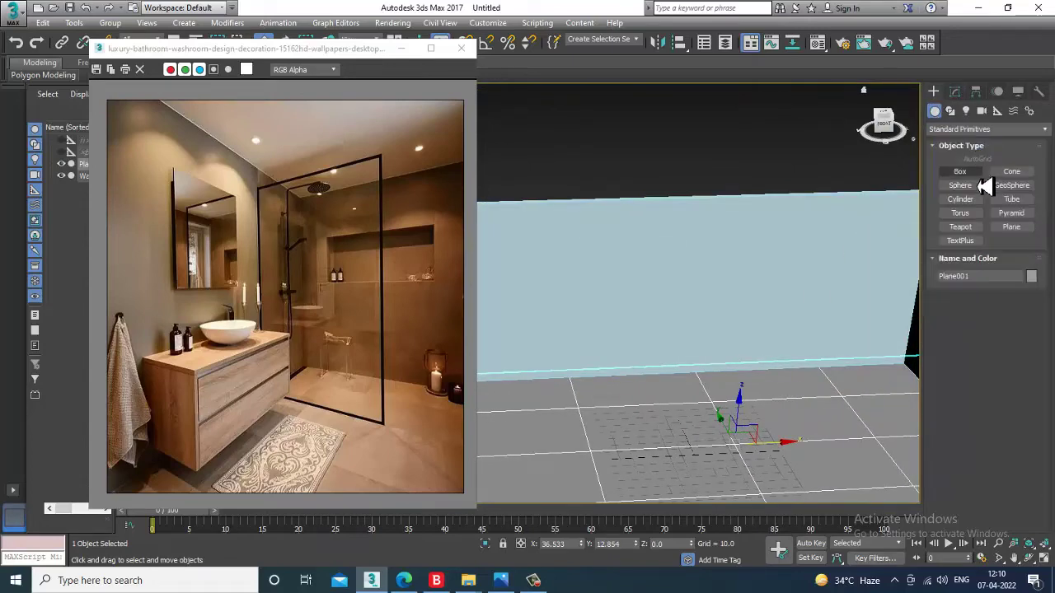
click(960, 171)
key(f)
scroll(756, 288, up, 5)
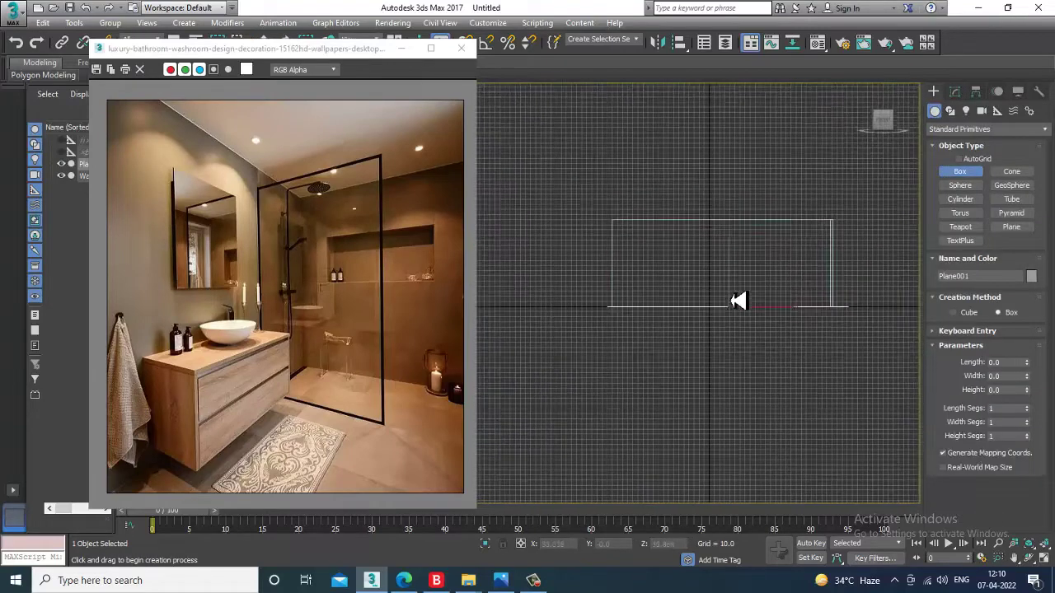
middle_drag(719, 354, 678, 326)
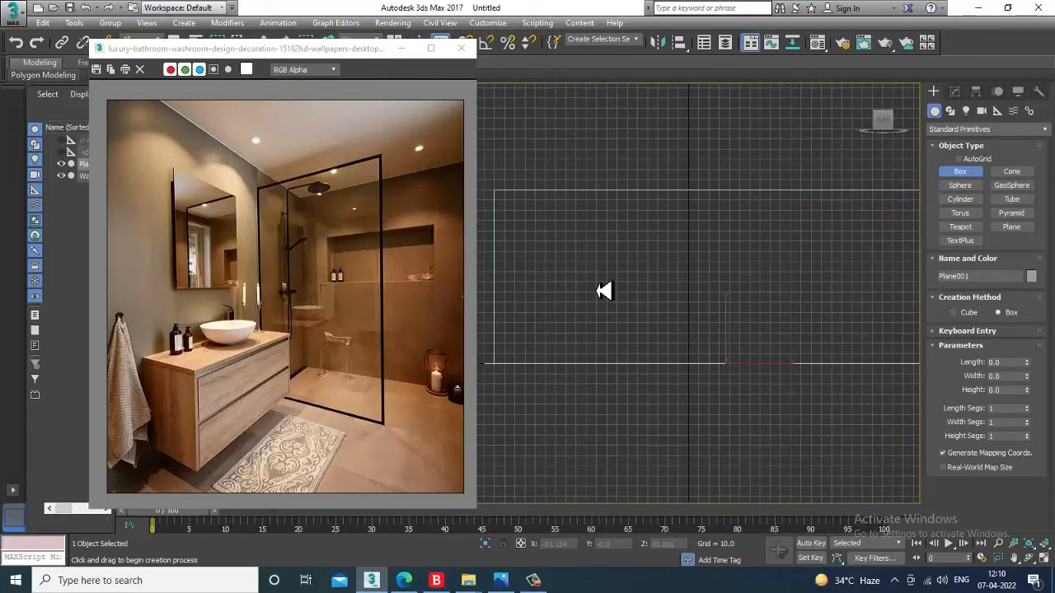
drag(597, 285, 623, 299)
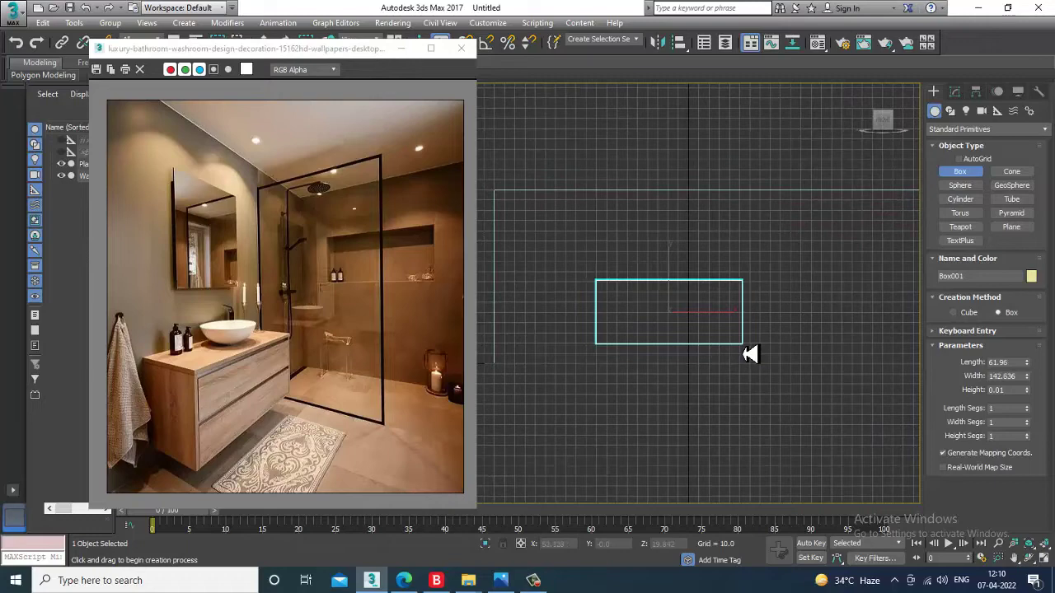
click(744, 348)
key(w)
- Deepen the box in the Perspective view by raising its Height parameter to about 54.5
key(alt+w)
middle_click(783, 405)
key(alt+w)
alt+middle_drag(812, 397, 770, 365)
click(954, 93)
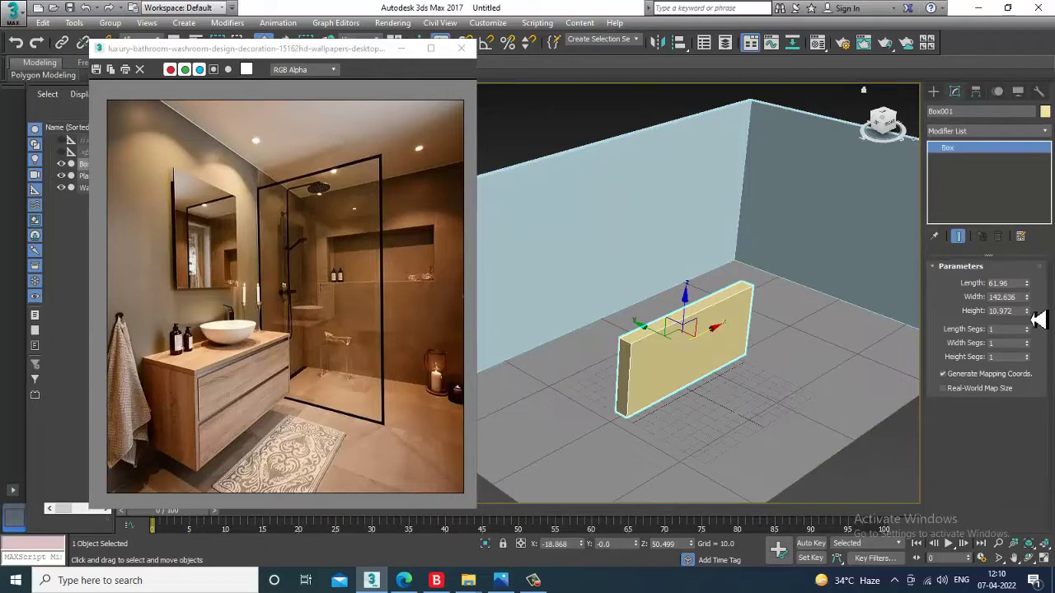
drag(1035, 307, 970, 57)
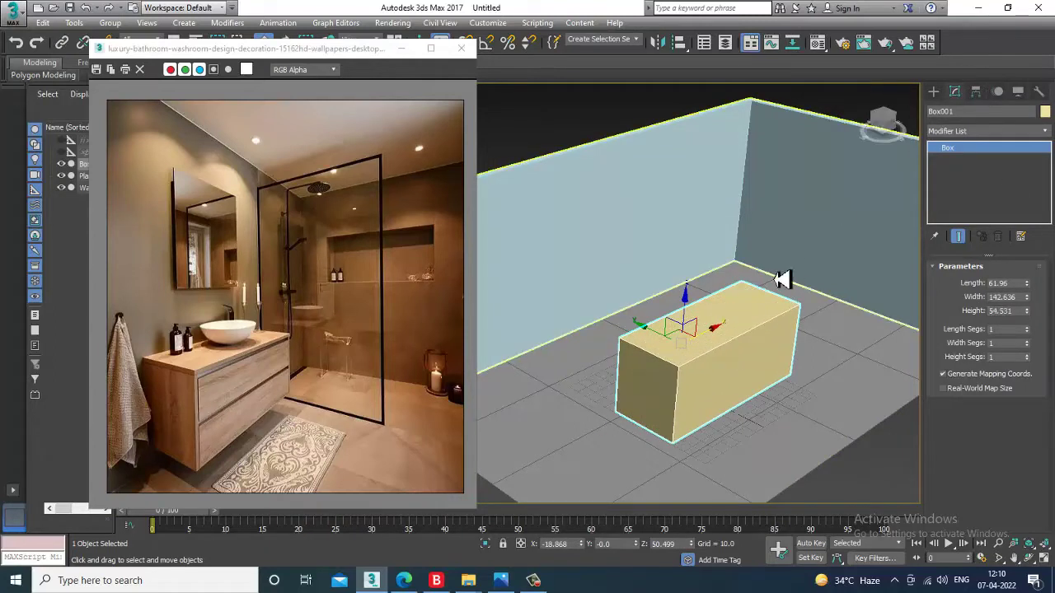
- Move the box along Y to about 135 so that it sits at the back wall
alt+middle_drag(780, 279, 756, 325)
scroll(755, 323, up, 4)
middle_drag(629, 363, 795, 357)
scroll(758, 355, down, 2)
scroll(796, 356, up, 8)
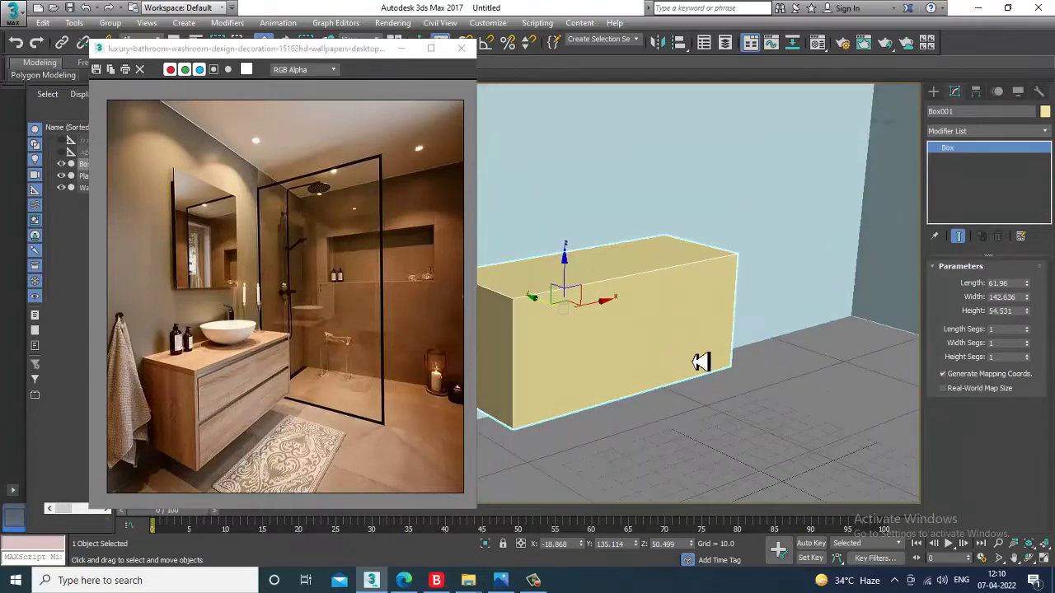
- Convert the box to Editable Poly and cut two horizontal Swift Loops, one just below the top and one near mid-height
right_click(707, 297)
mouse_move(719, 434)
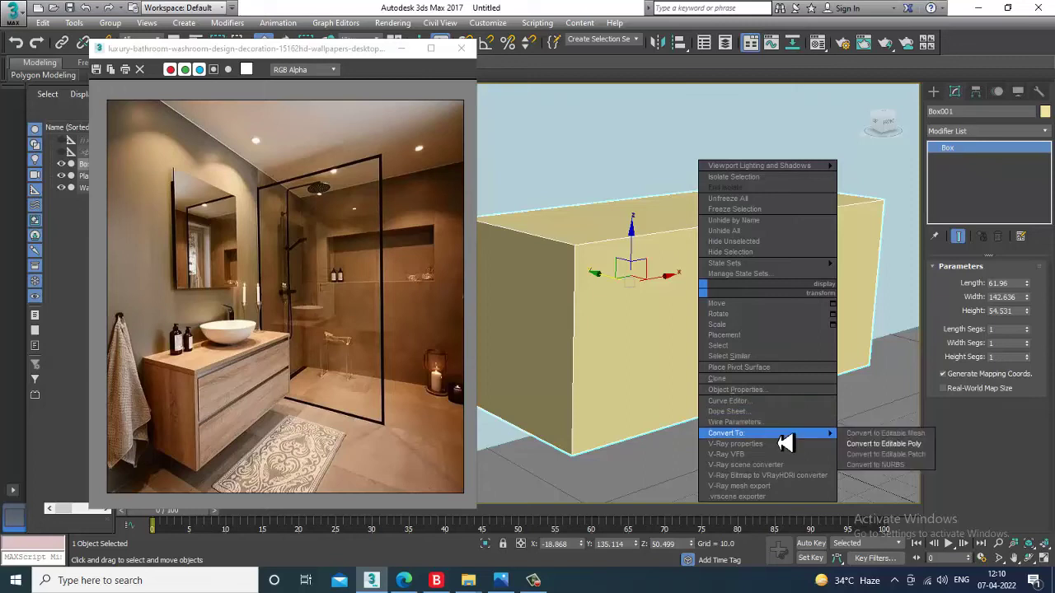
click(886, 445)
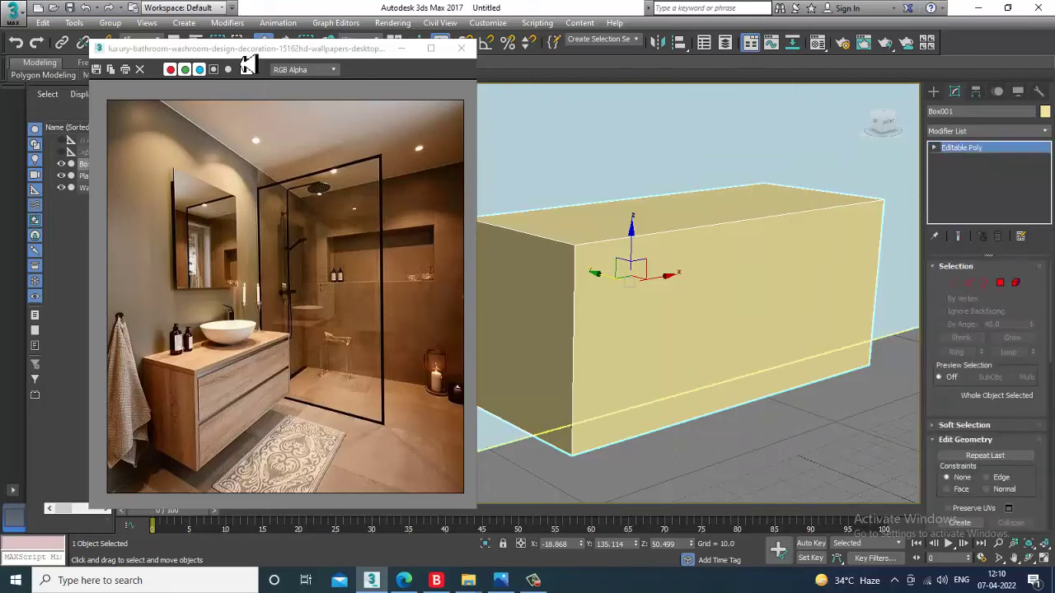
click(46, 68)
click(484, 80)
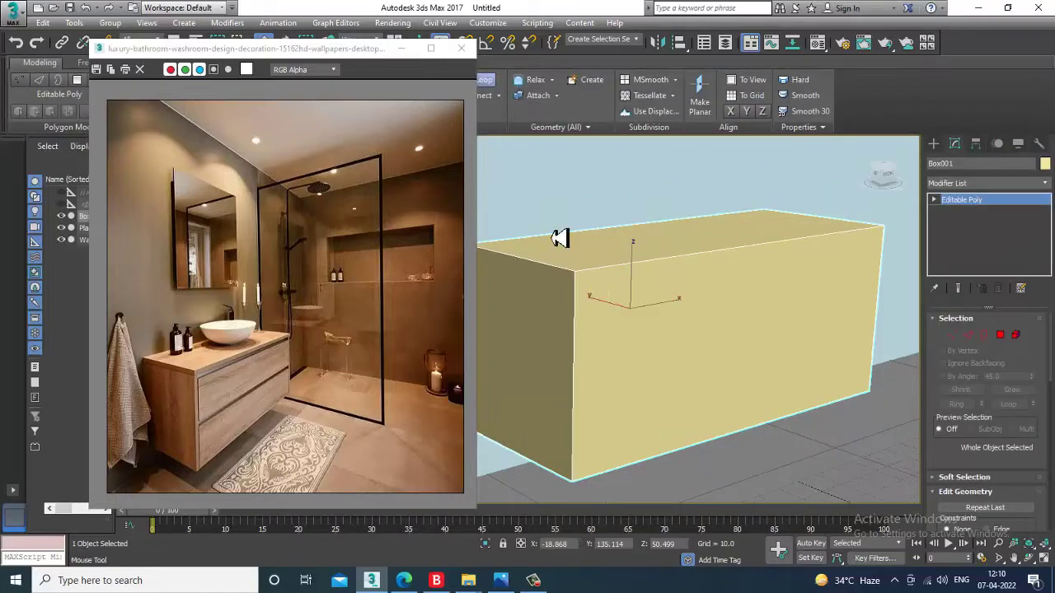
click(580, 289)
alt+middle_drag(649, 309, 689, 328)
alt+middle_drag(595, 375, 694, 346)
right_click(694, 346)
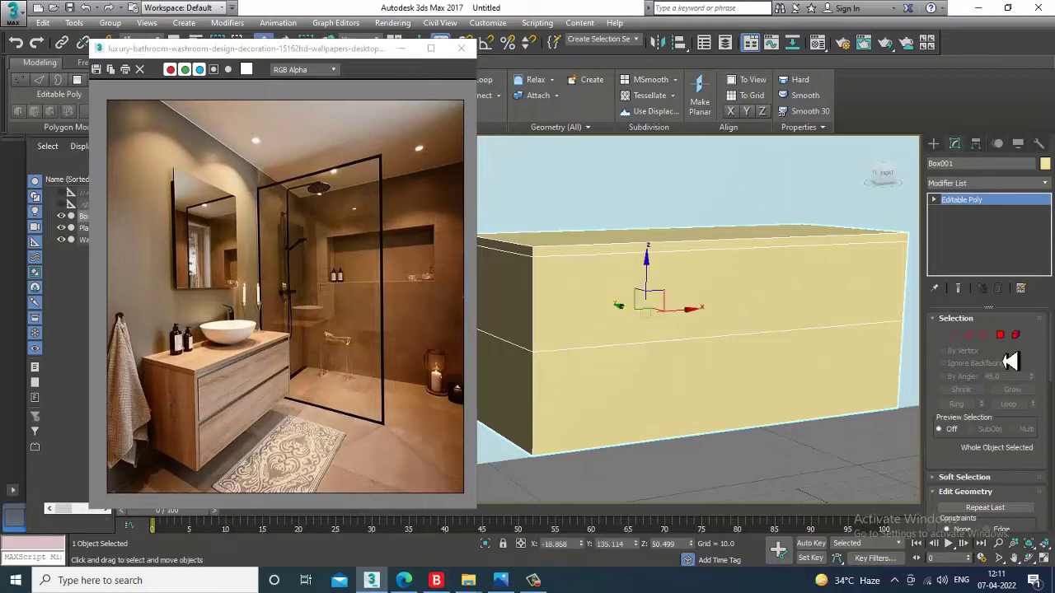
- Select the two large front polygons of the cabinet and inset them By Polygon by about 1.95
click(1002, 337)
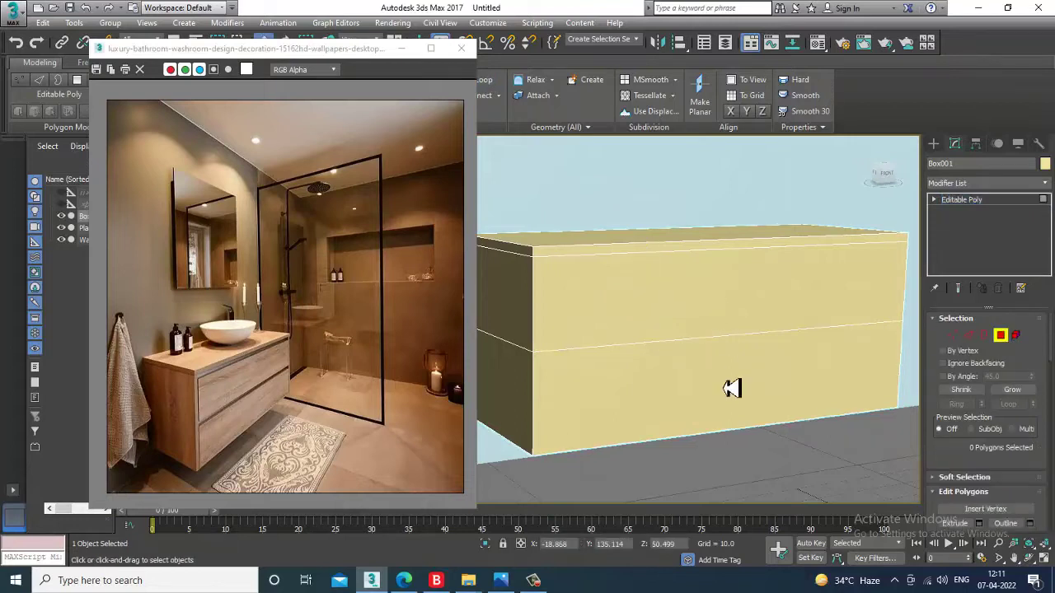
click(678, 318)
ctrl+click(709, 430)
alt+middle_drag(709, 430, 736, 380)
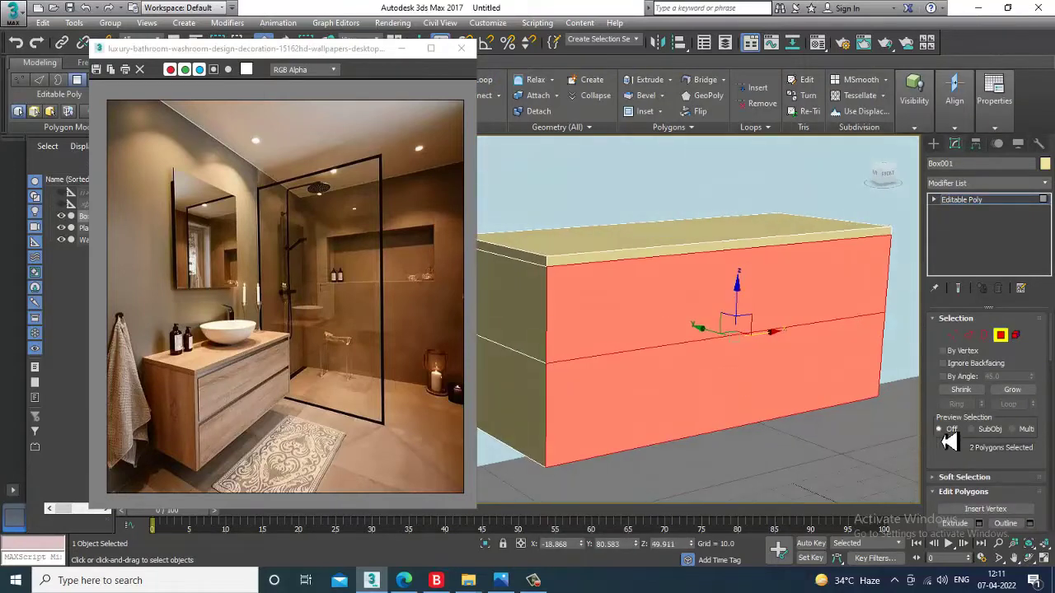
scroll(950, 442, down, 3)
click(1029, 444)
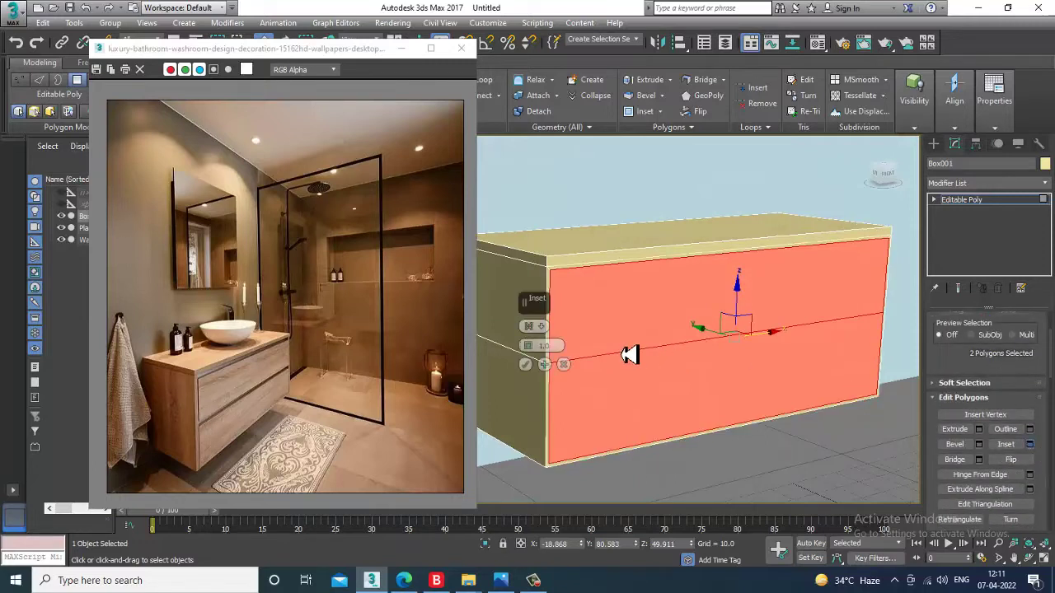
drag(535, 350, 532, 350)
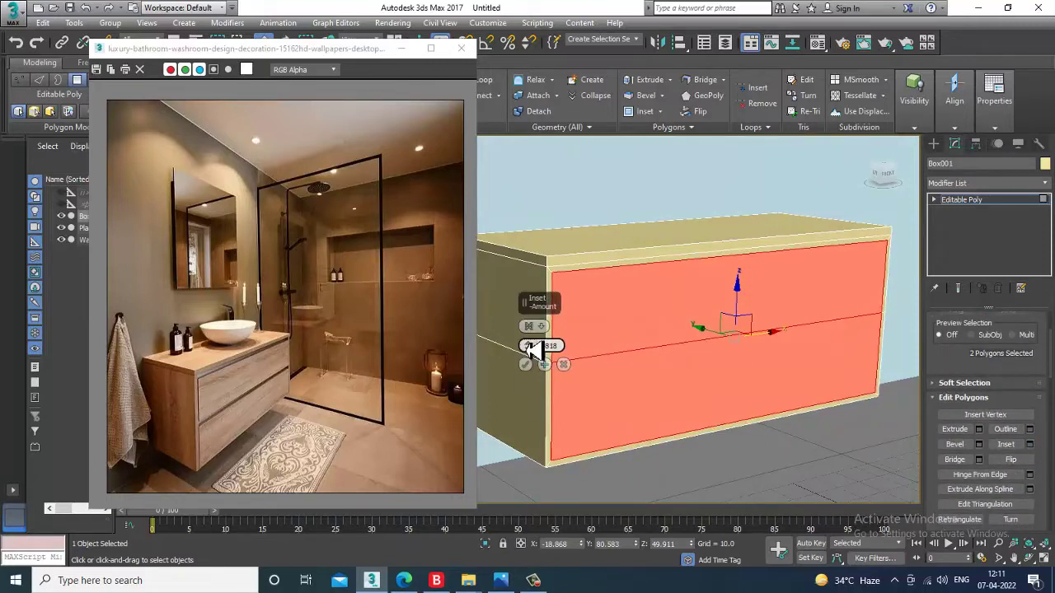
click(542, 328)
click(568, 351)
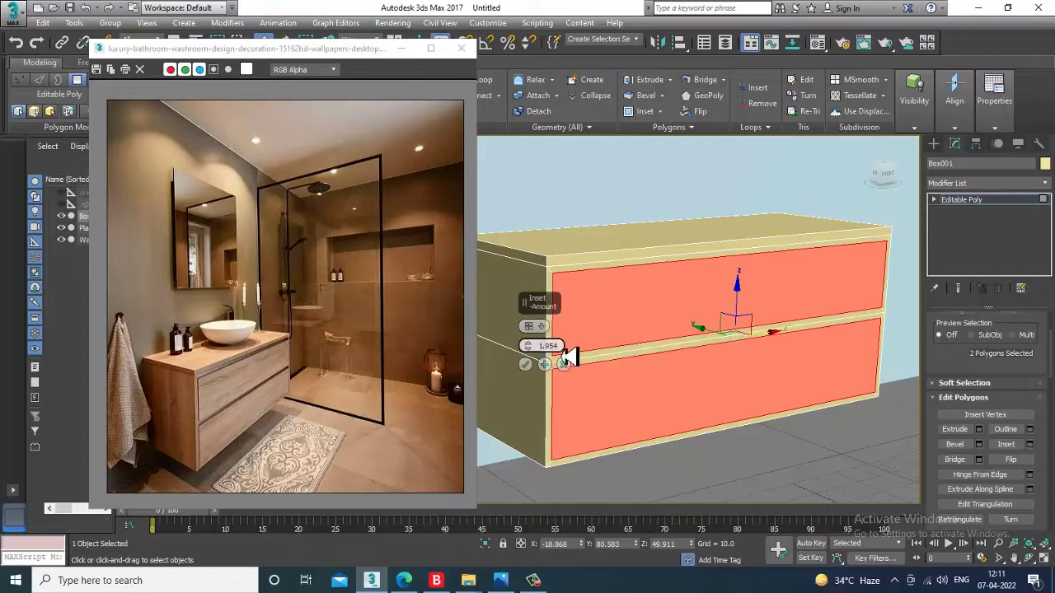
click(544, 364)
- Extrude the two inset drawer fronts by about 0.6 and leave polygon editing
scroll(685, 349, up, 4)
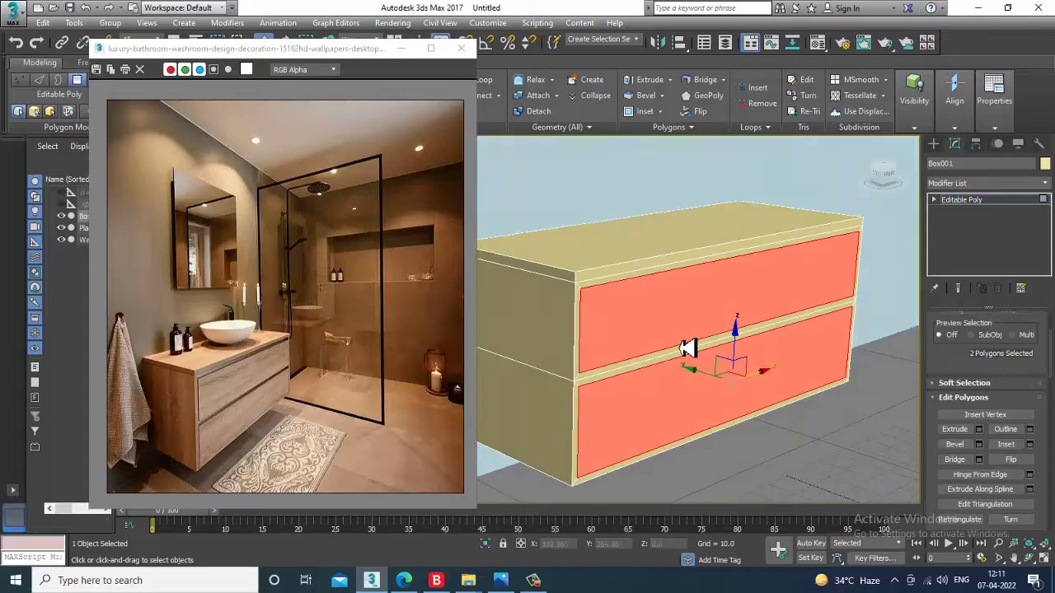
click(979, 430)
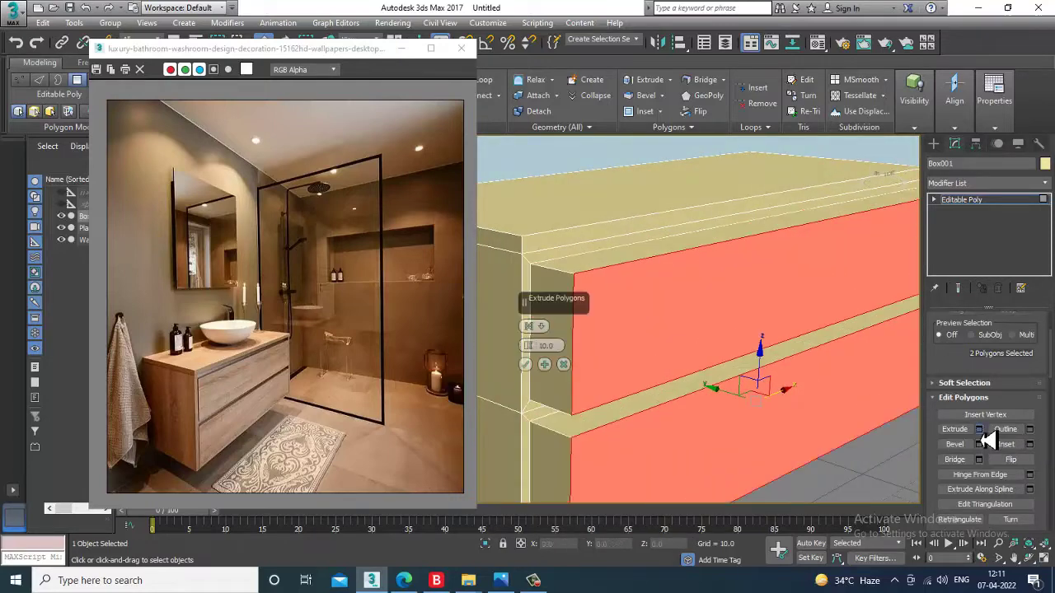
drag(534, 354, 544, 412)
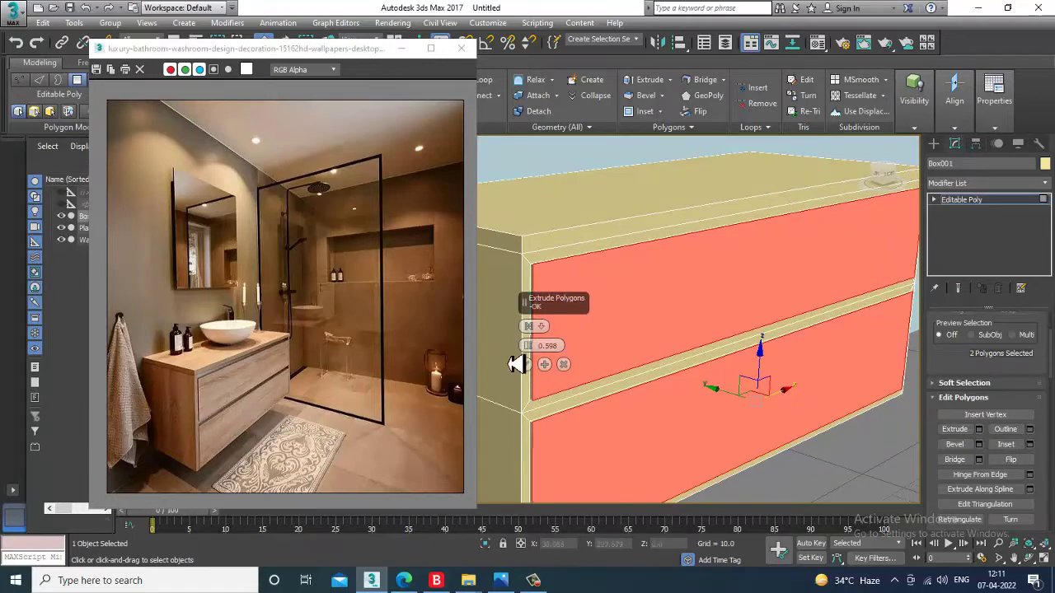
click(525, 365)
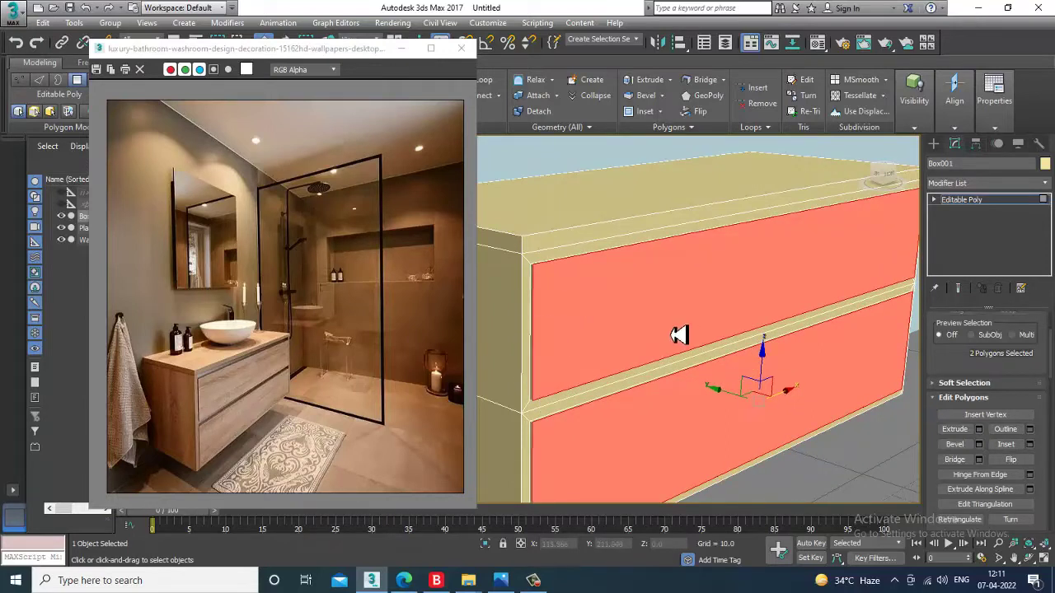
middle_drag(739, 334, 758, 333)
click(1022, 204)
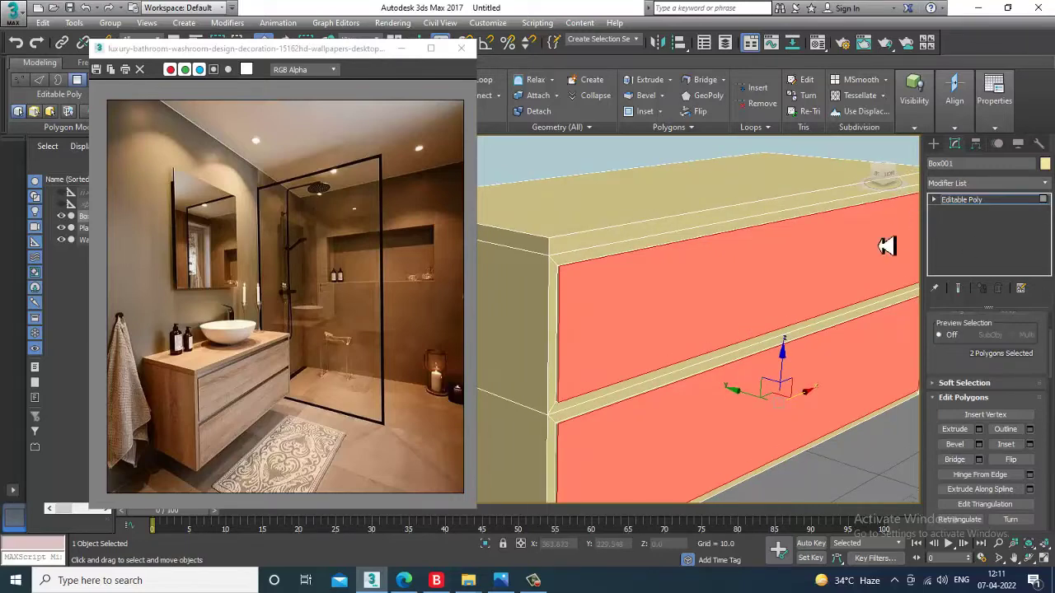
- Compare the cabinet with the vanity in the reference photo and shift it along Y to about 137.4 against the wall
scroll(198, 367, up, 3)
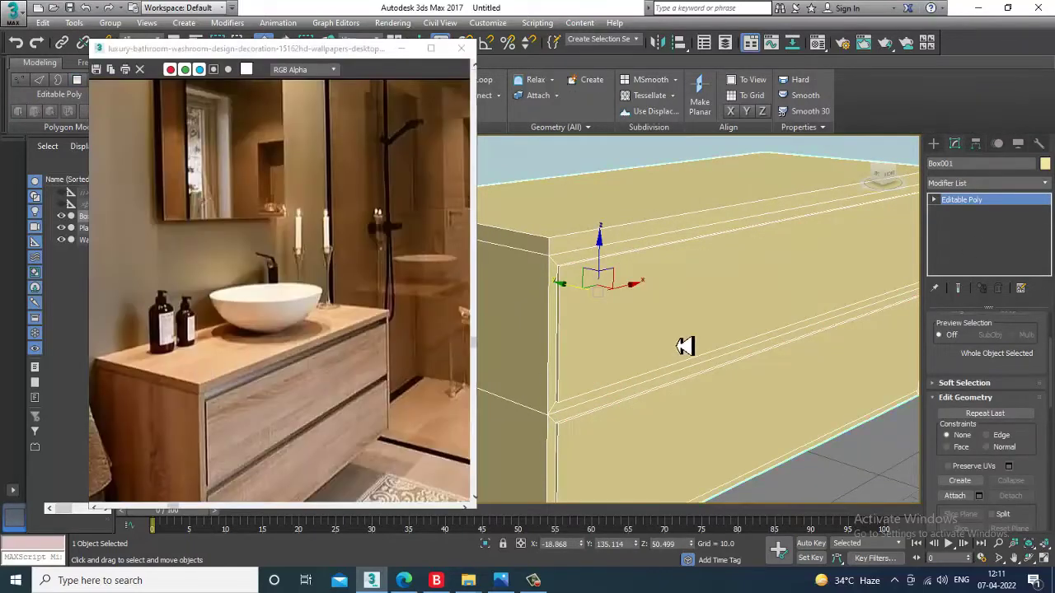
alt+middle_drag(683, 346, 739, 311)
middle_drag(314, 447, 302, 356)
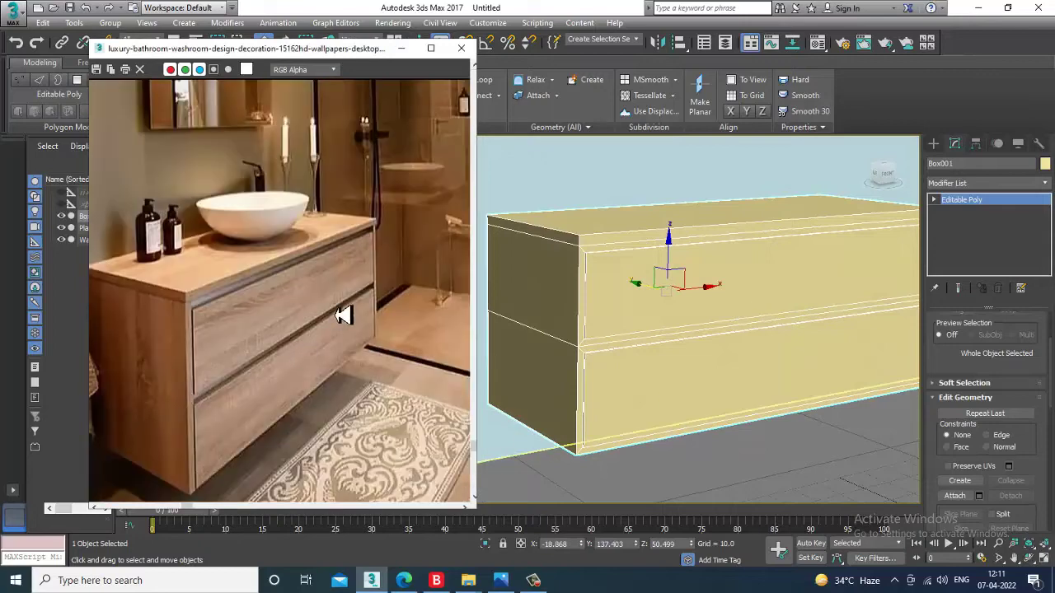
middle_drag(345, 310, 349, 351)
alt+middle_drag(805, 303, 864, 339)
scroll(796, 327, down, 4)
scroll(784, 341, up, 4)
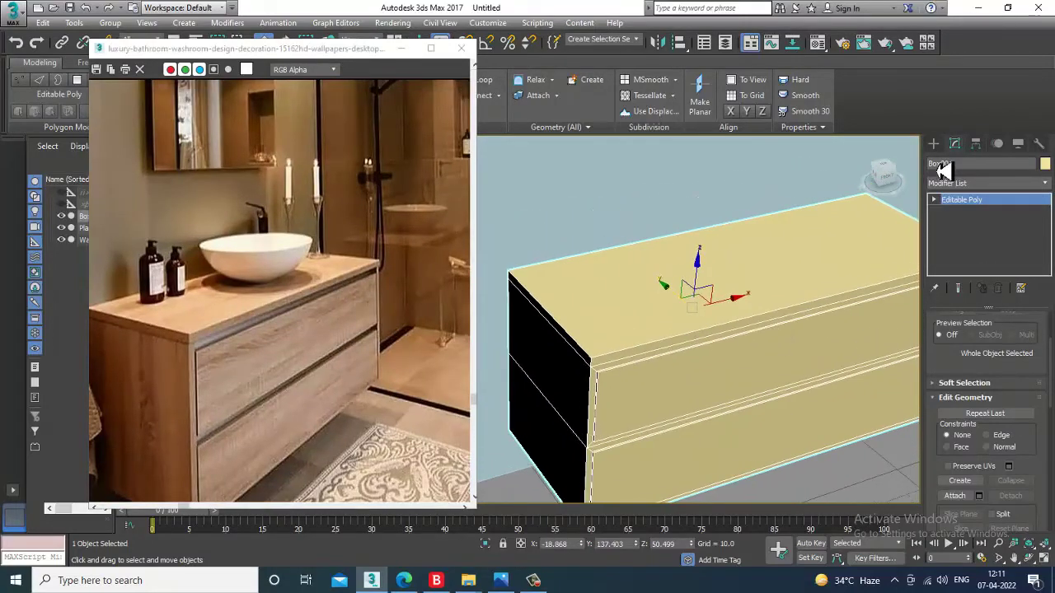
- Create an AutoGrid cylinder on the cabinet top near its left end, about 7.7 in radius and 25.8 high
click(933, 143)
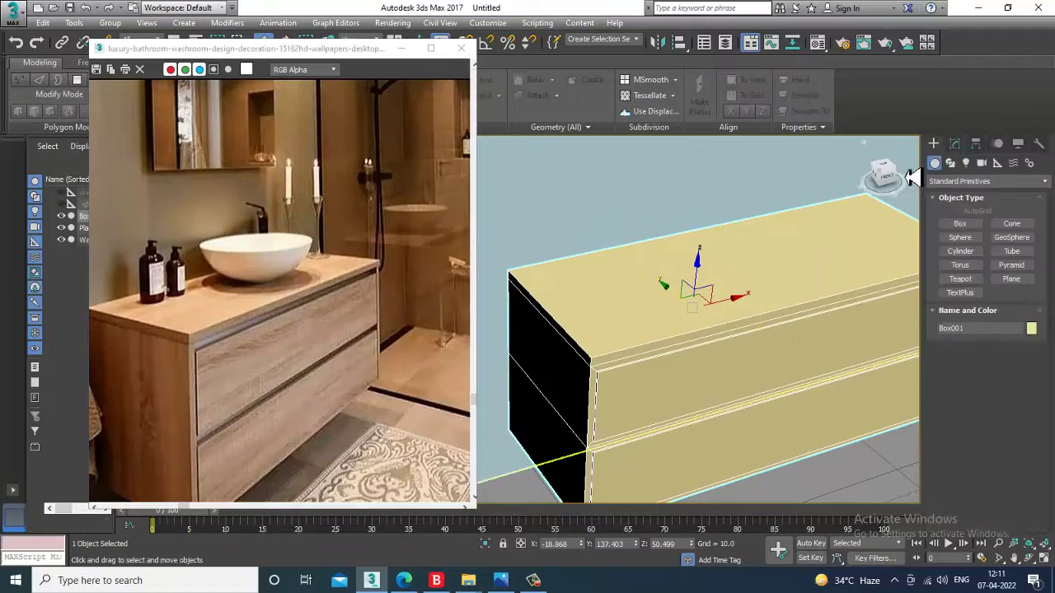
click(976, 250)
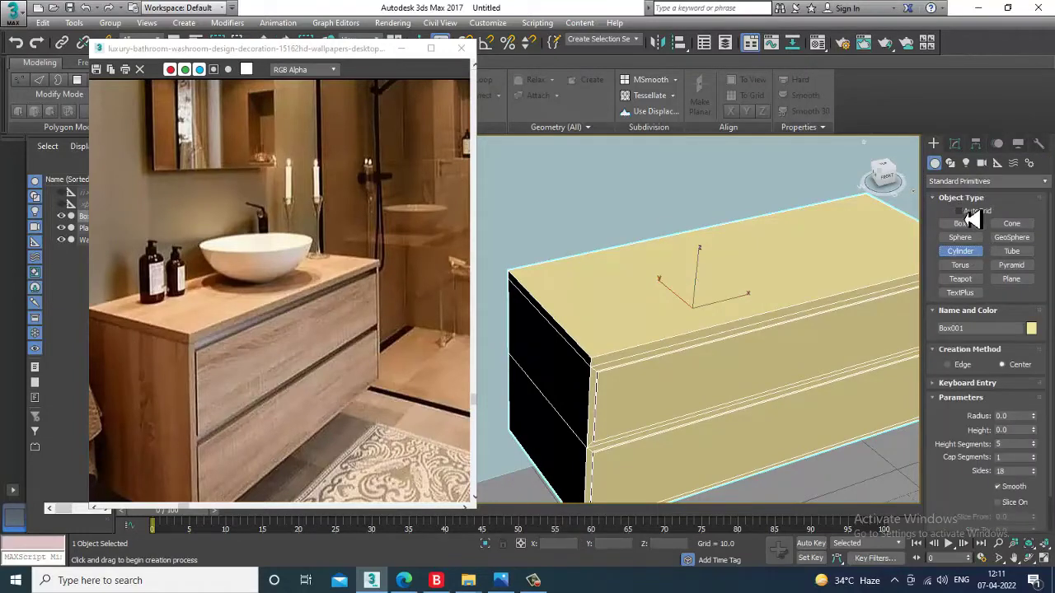
key(alt+w)
key(alt+w)
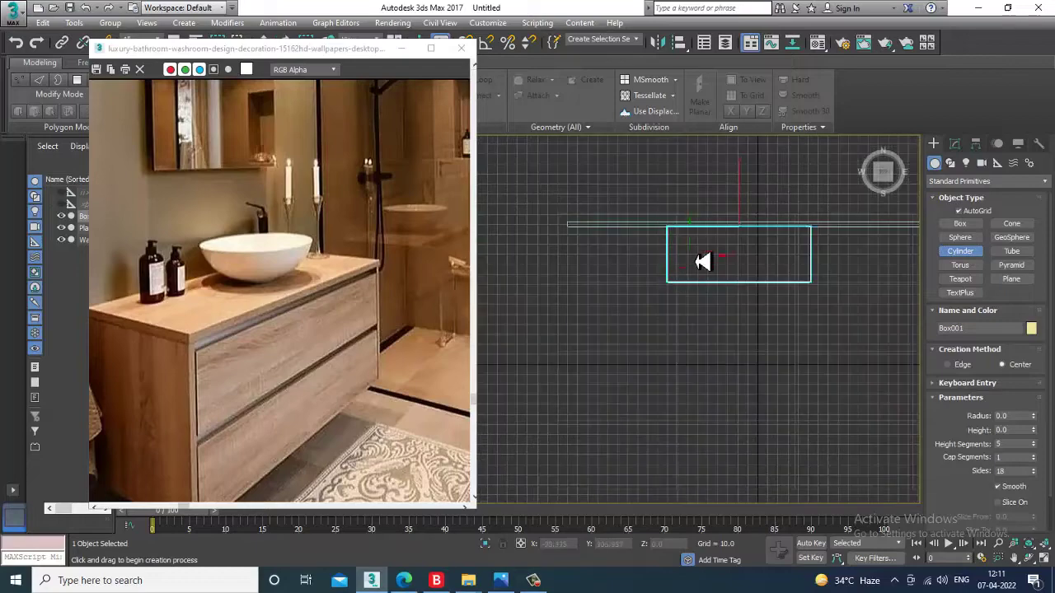
scroll(702, 261, up, 5)
drag(621, 276, 643, 294)
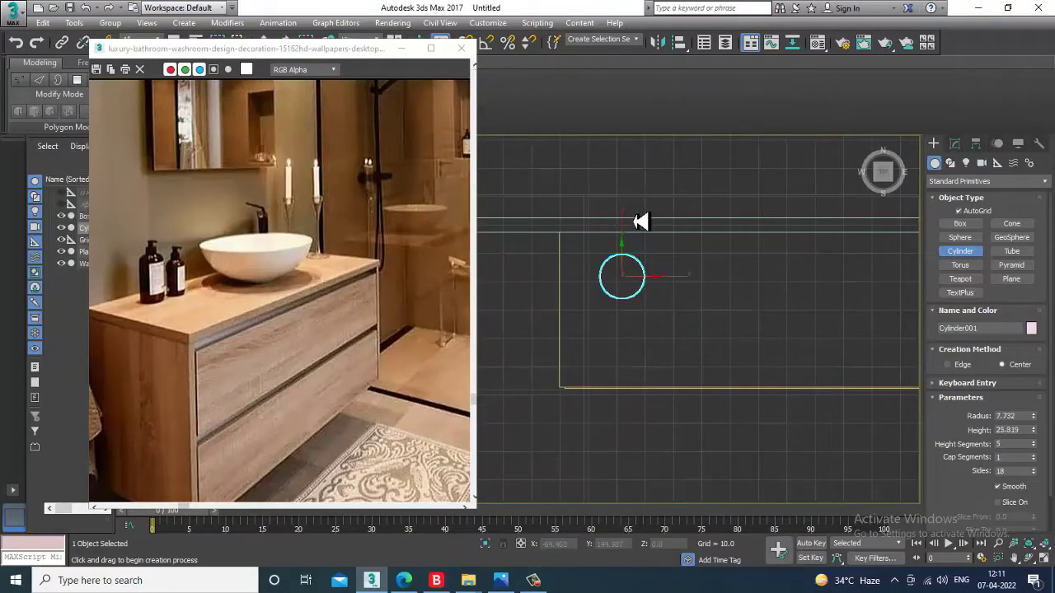
click(642, 221)
key(w)
key(alt+w)
key(alt+w)
- Set the cylinder's height segments to 3 and reduce its radius to about 6.57
alt+middle_drag(769, 402, 730, 315)
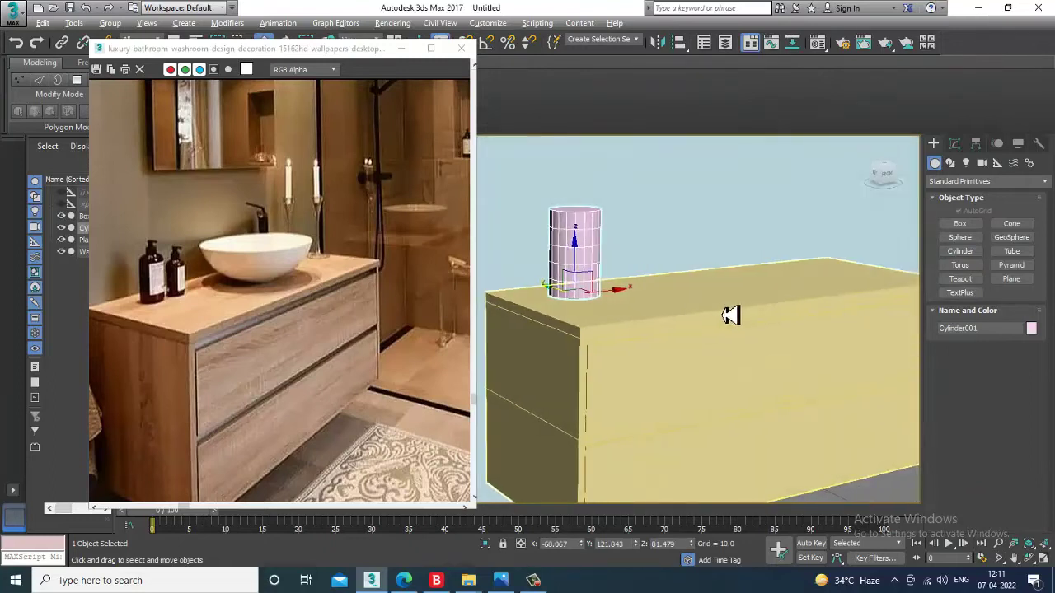
scroll(628, 278, up, 8)
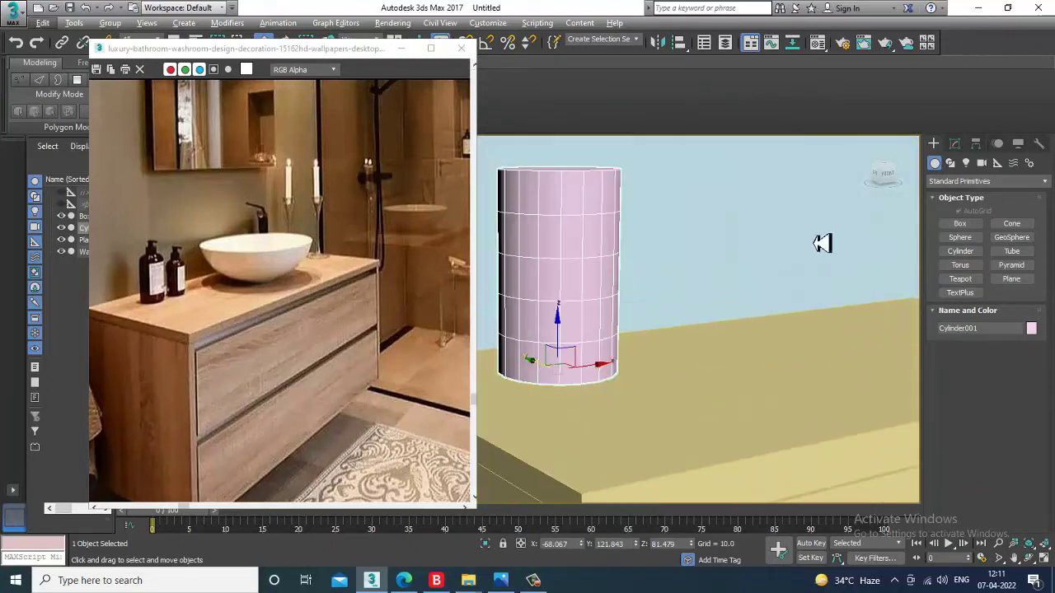
click(955, 146)
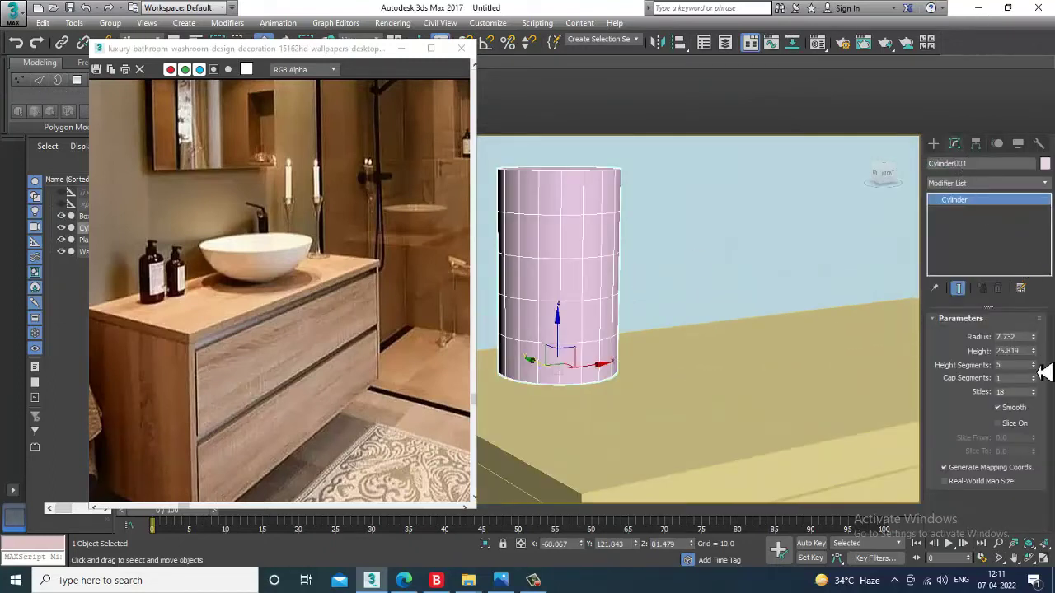
click(1033, 367)
click(1033, 368)
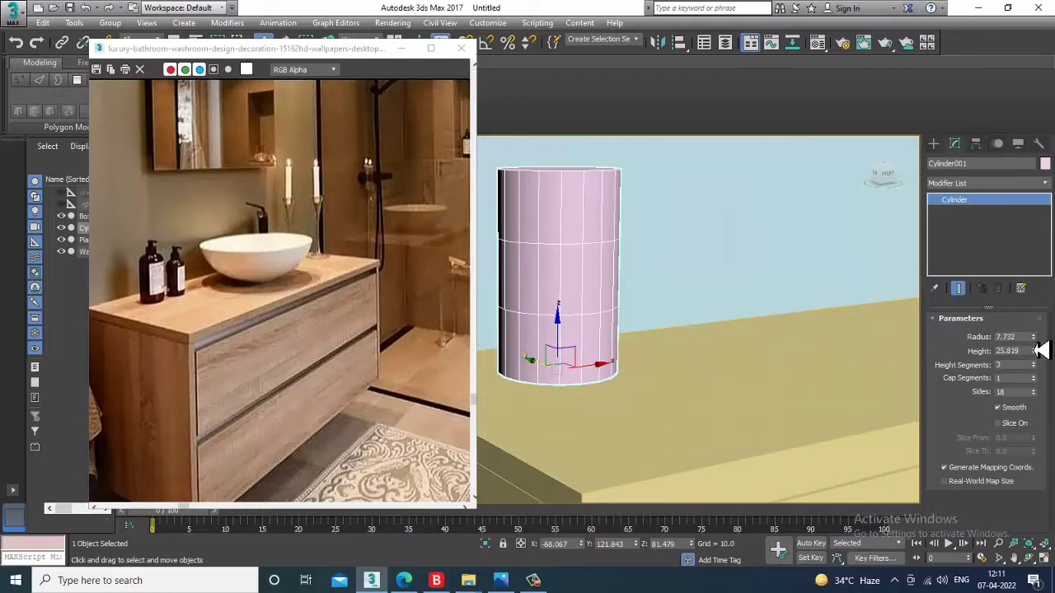
drag(1041, 350, 1045, 358)
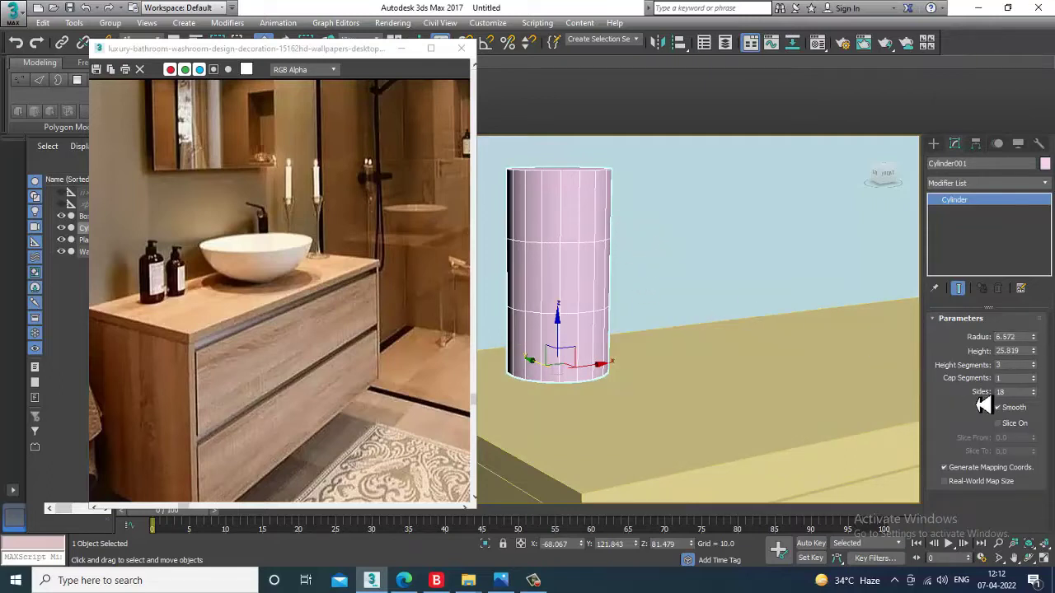
- Convert the cylinder to an Editable Poly and add an edge loop around it below its top rim
right_click(555, 192)
mouse_move(643, 339)
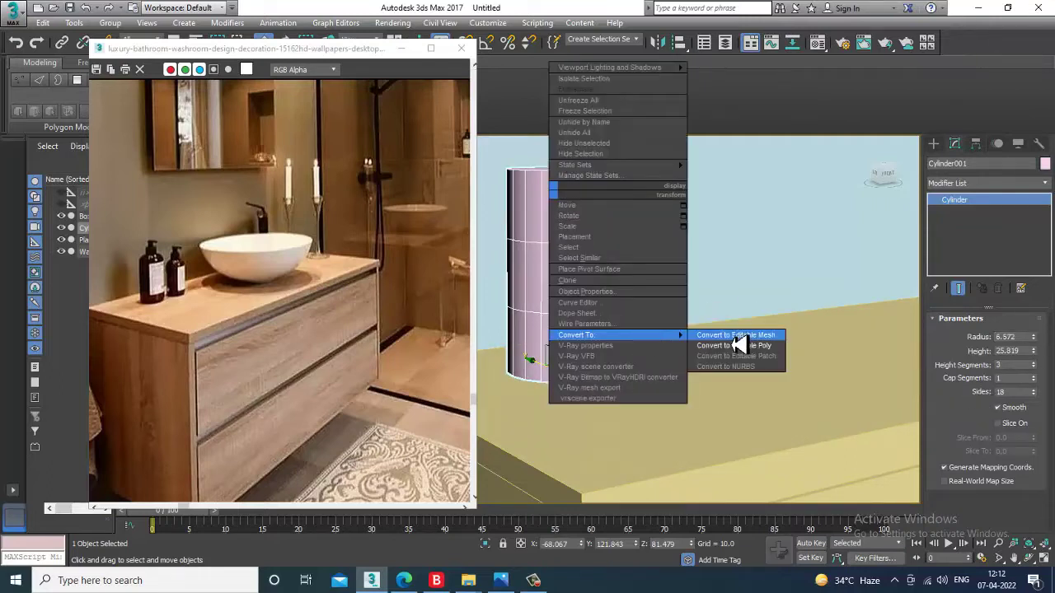
click(741, 352)
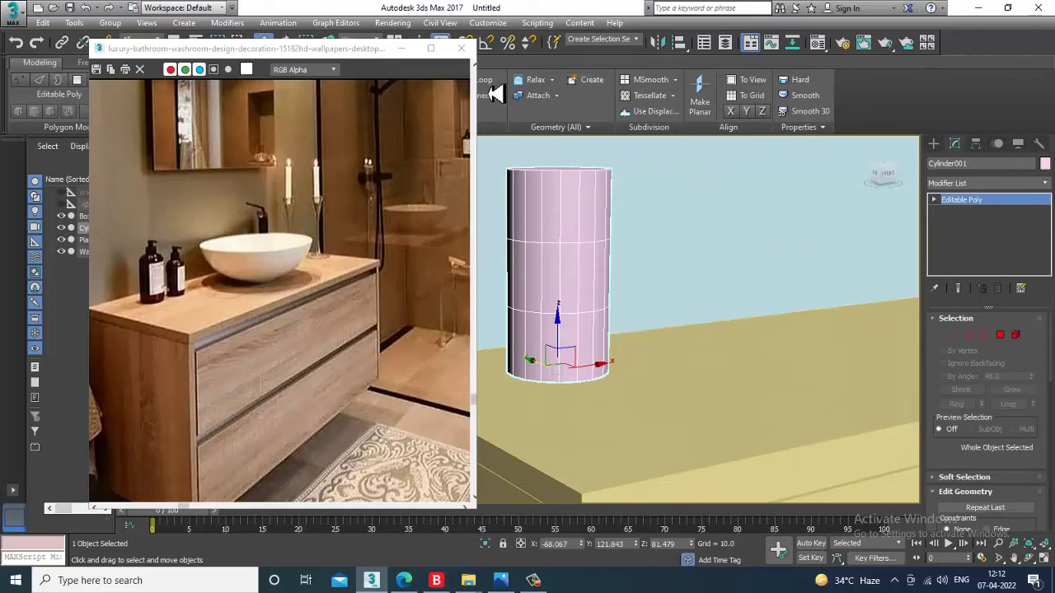
click(486, 80)
right_click(583, 220)
- Select the cylinder's top ring of vertices and scale it uniformly inward to form the bottle's tapered shoulder
middle_drag(577, 215, 588, 235)
key(1)
drag(505, 162, 669, 218)
key(r)
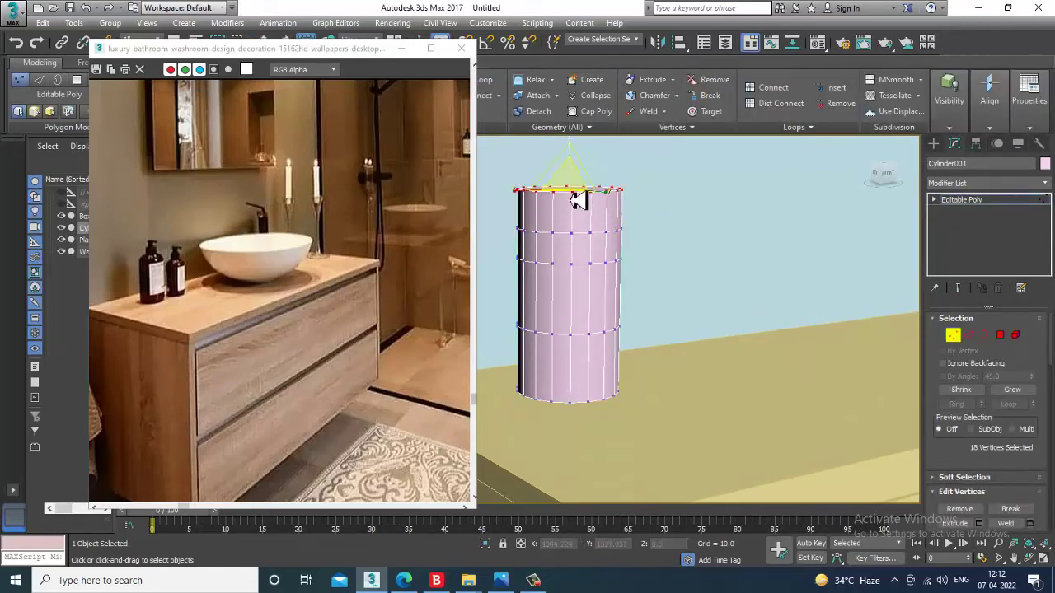
drag(567, 200, 661, 293)
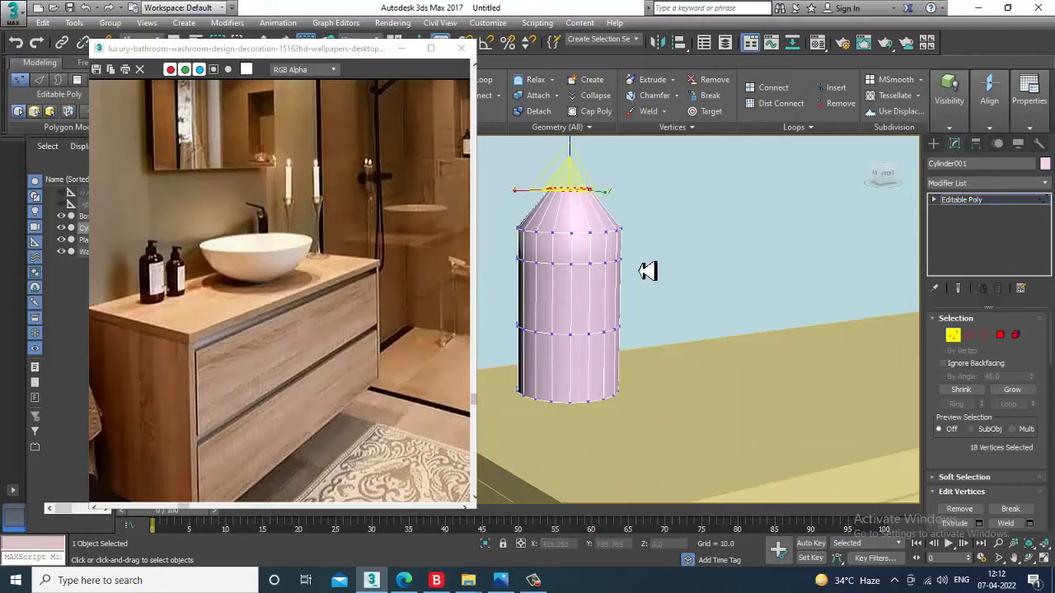
key(w)
- Chamfer the edge loop at the base of the bottle's shoulder with 2 segments to round it
middle_drag(693, 232, 703, 237)
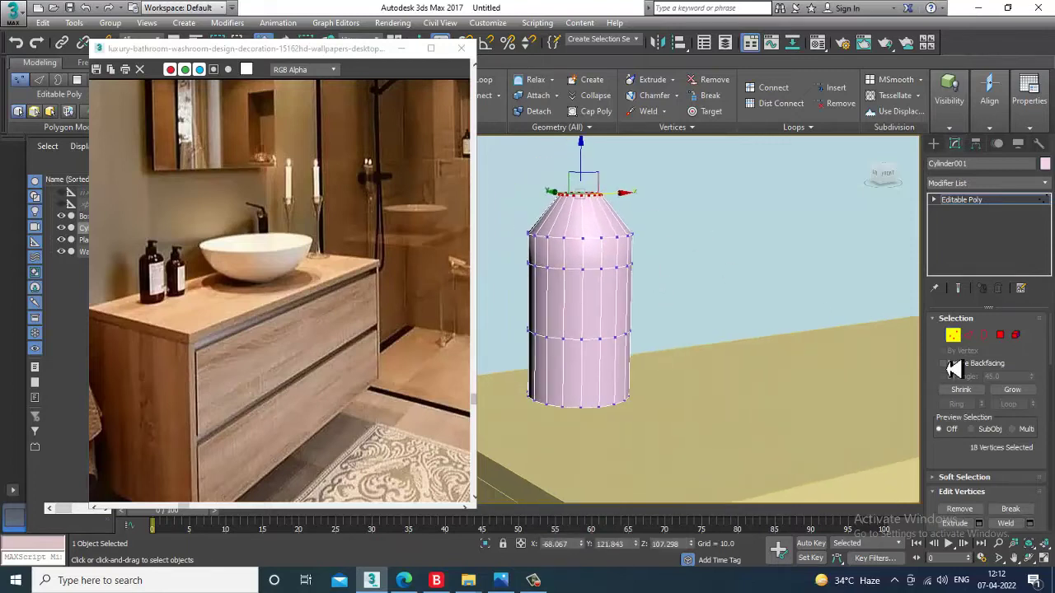
click(969, 335)
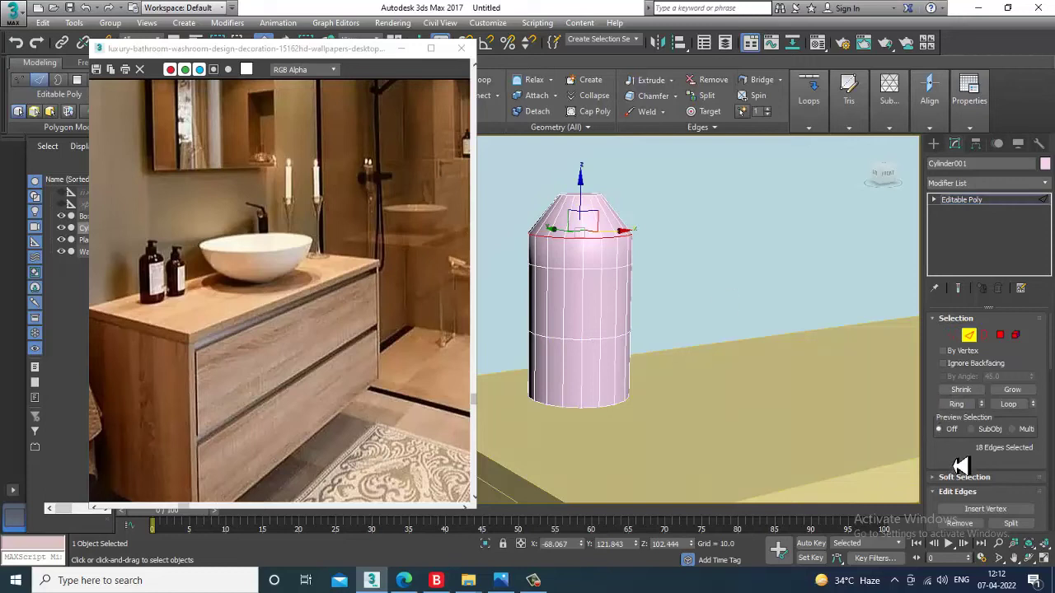
drag(960, 467, 985, 360)
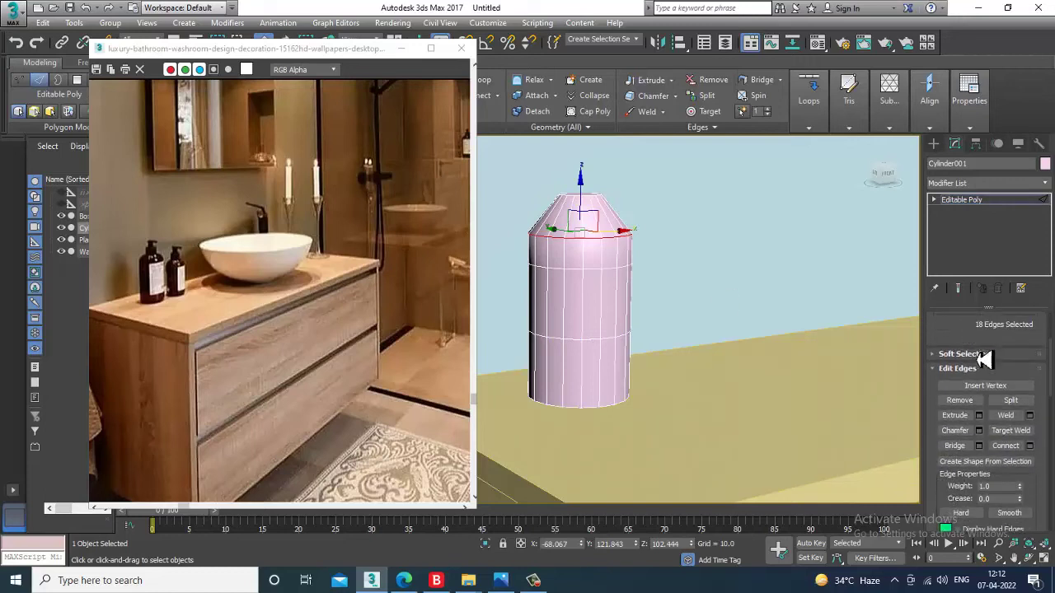
click(979, 431)
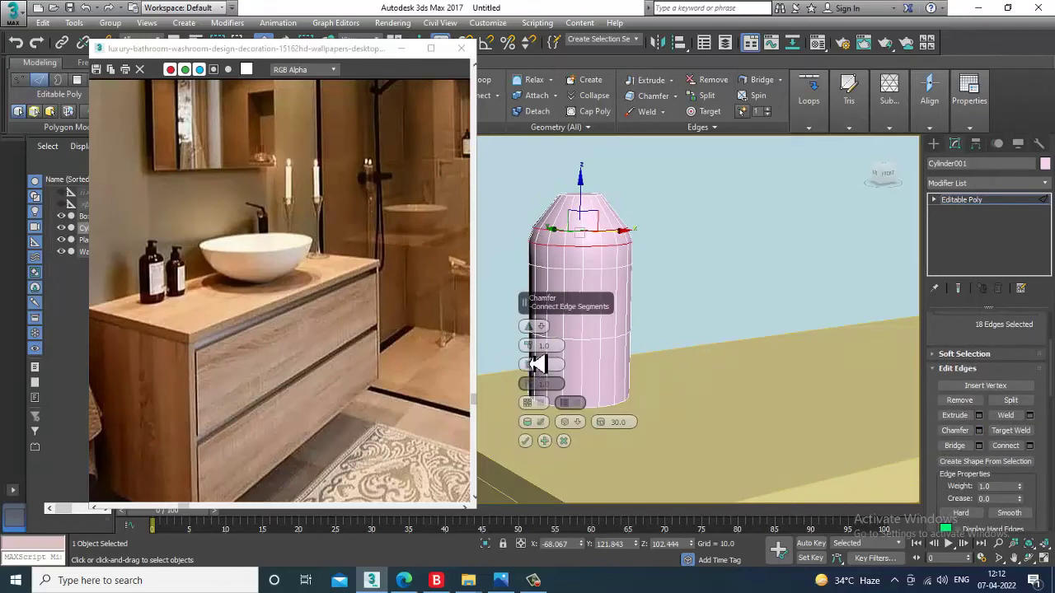
click(530, 365)
drag(532, 350, 536, 347)
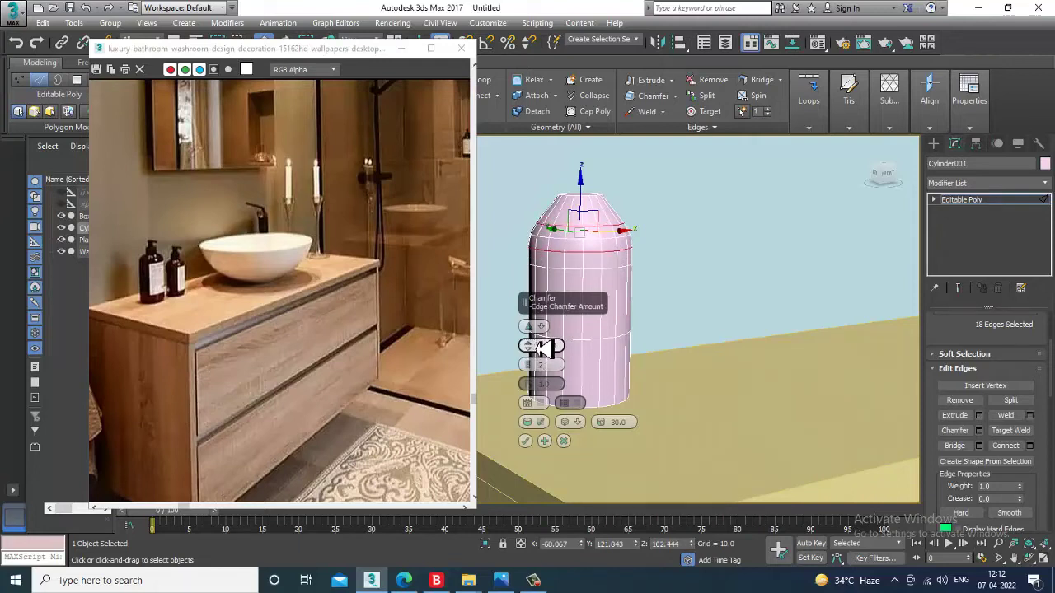
click(526, 440)
- Lower the bottle's top ring of vertices to a Z of about 105.55 to flatten the shoulder
key(1)
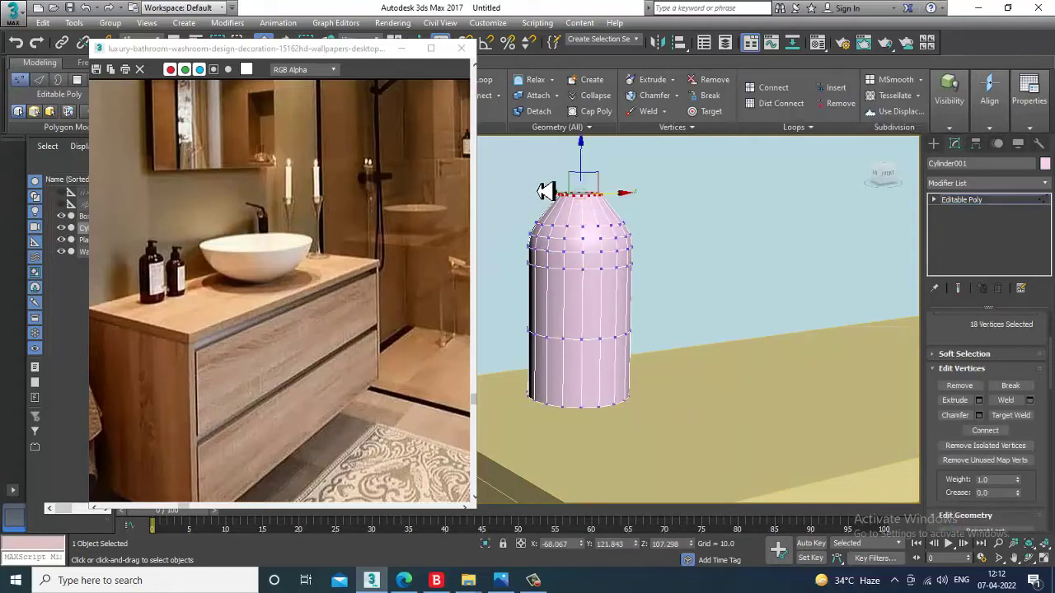
drag(587, 165, 599, 176)
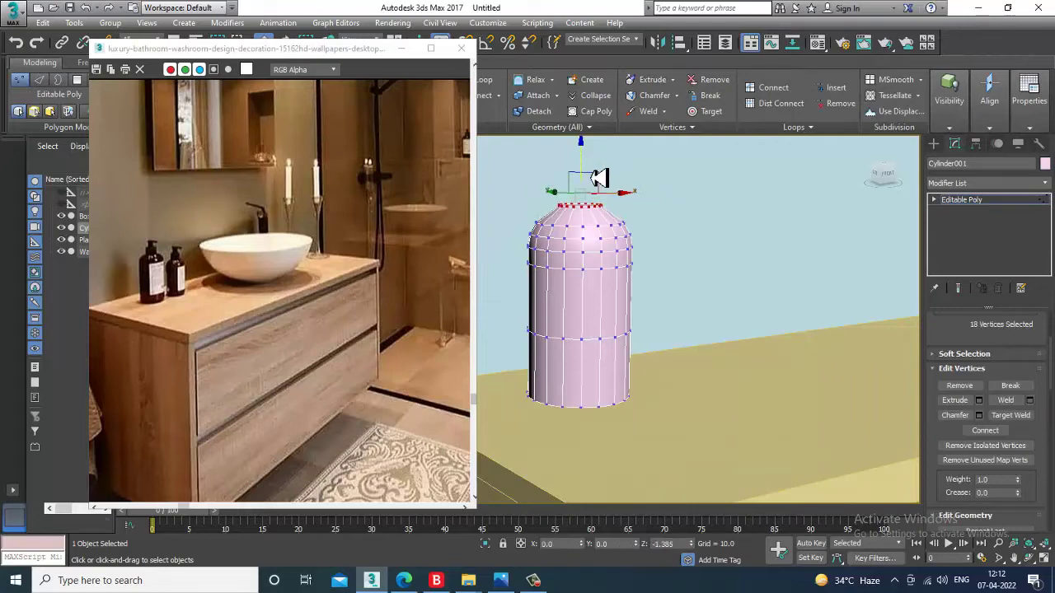
alt+middle_drag(631, 244, 647, 303)
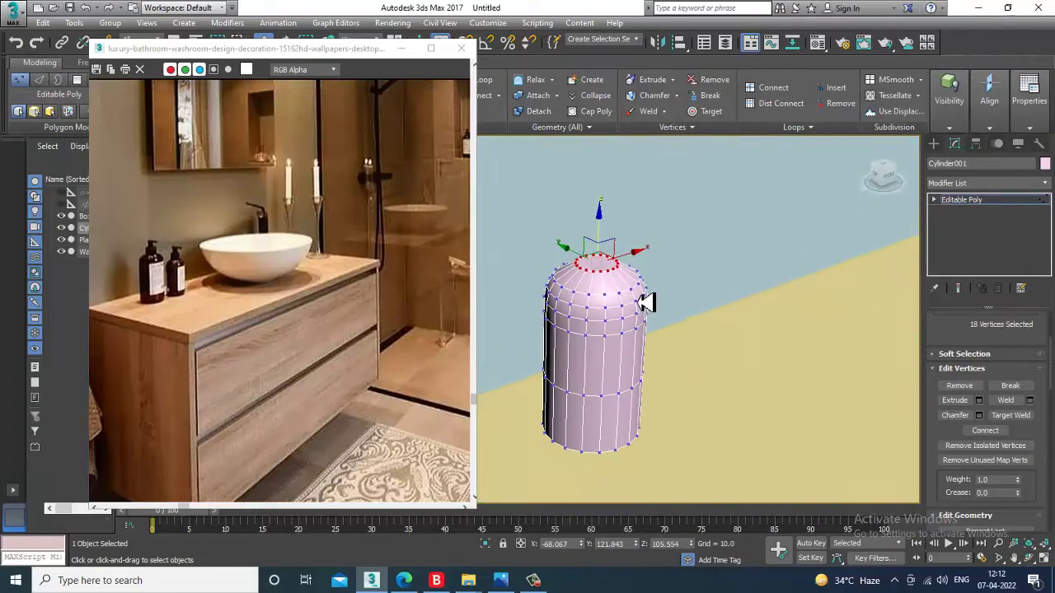
- Extrude the bottle's top polygon upward by about 2.78 to form the neck
key(4)
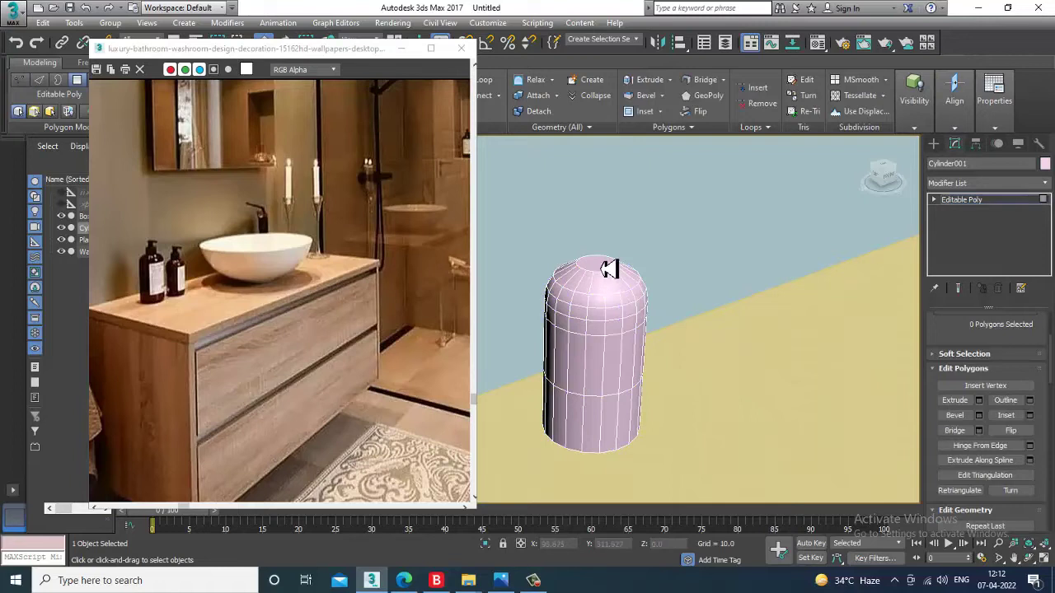
click(617, 272)
scroll(626, 280, up, 5)
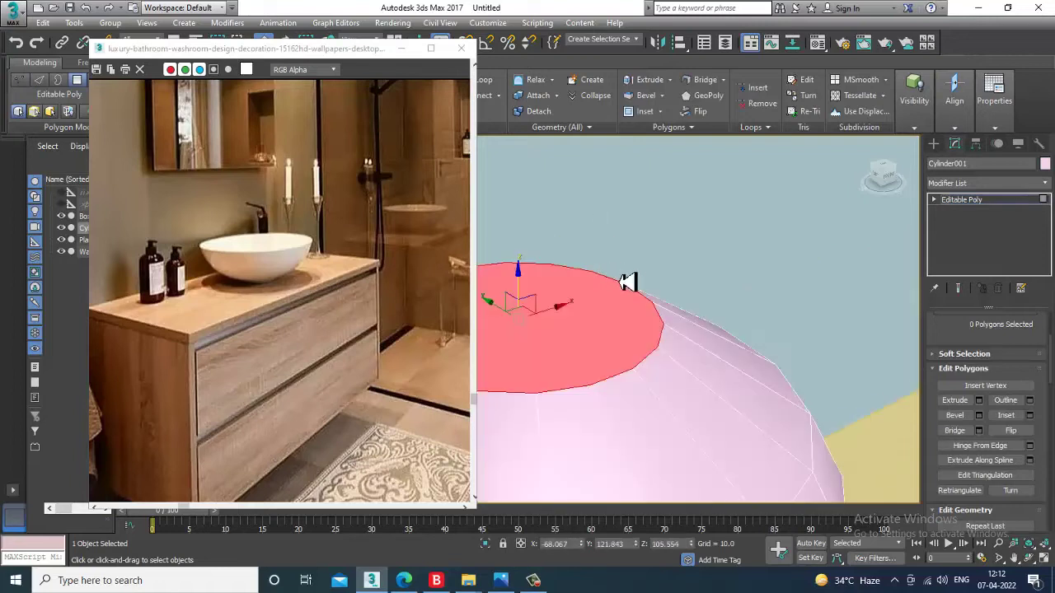
click(979, 401)
drag(537, 361, 550, 395)
click(526, 365)
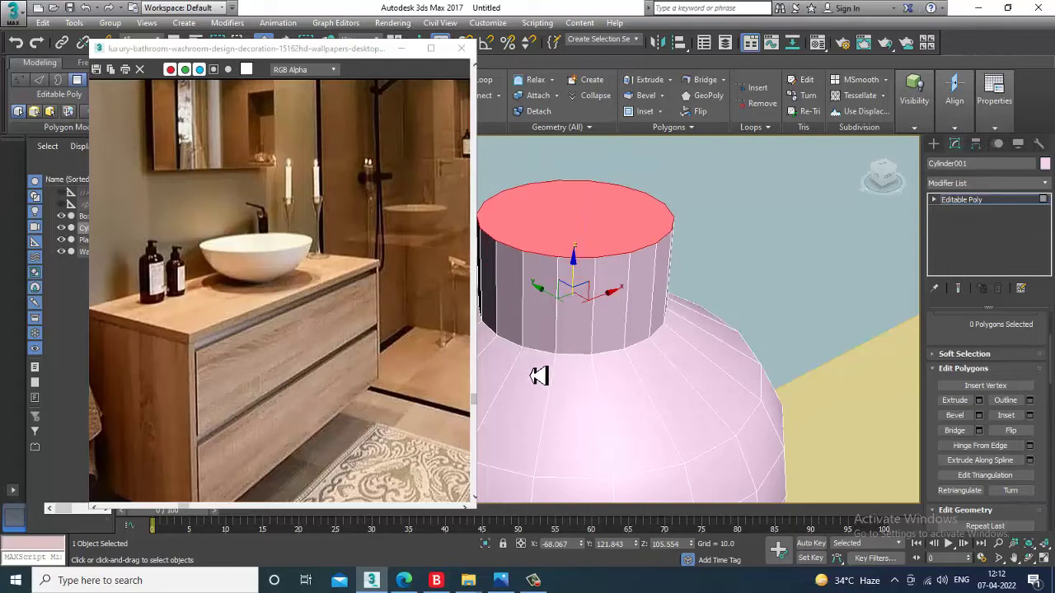
- Inset the neck's top polygon to a circle roughly half the neck's width for the pump stem
scroll(529, 368, down, 4)
alt+middle_drag(535, 371, 697, 325)
middle_drag(571, 359, 629, 287)
scroll(629, 287, down, 4)
scroll(668, 305, up, 6)
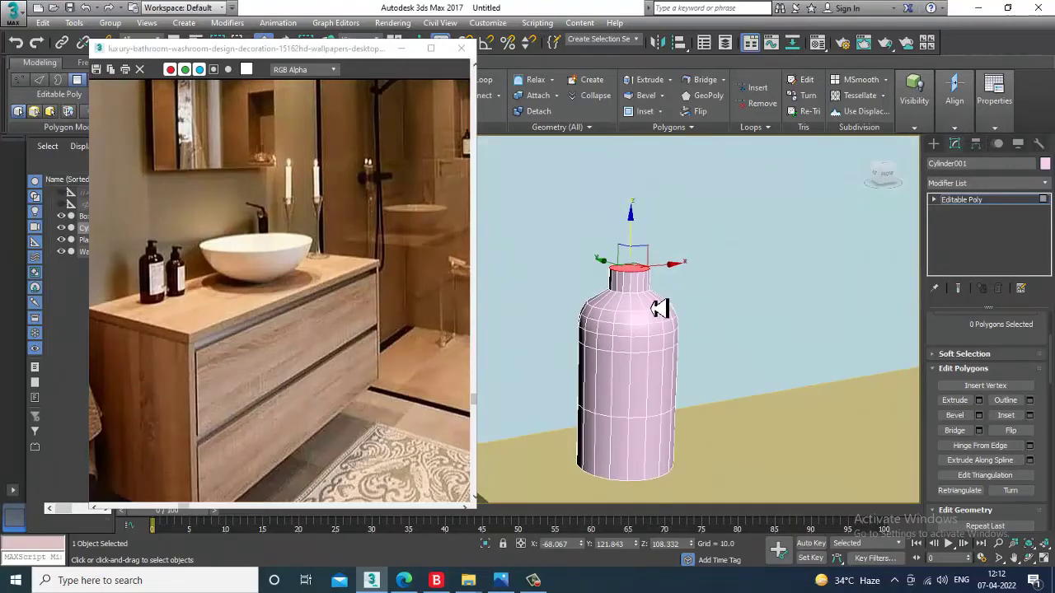
scroll(635, 284, up, 5)
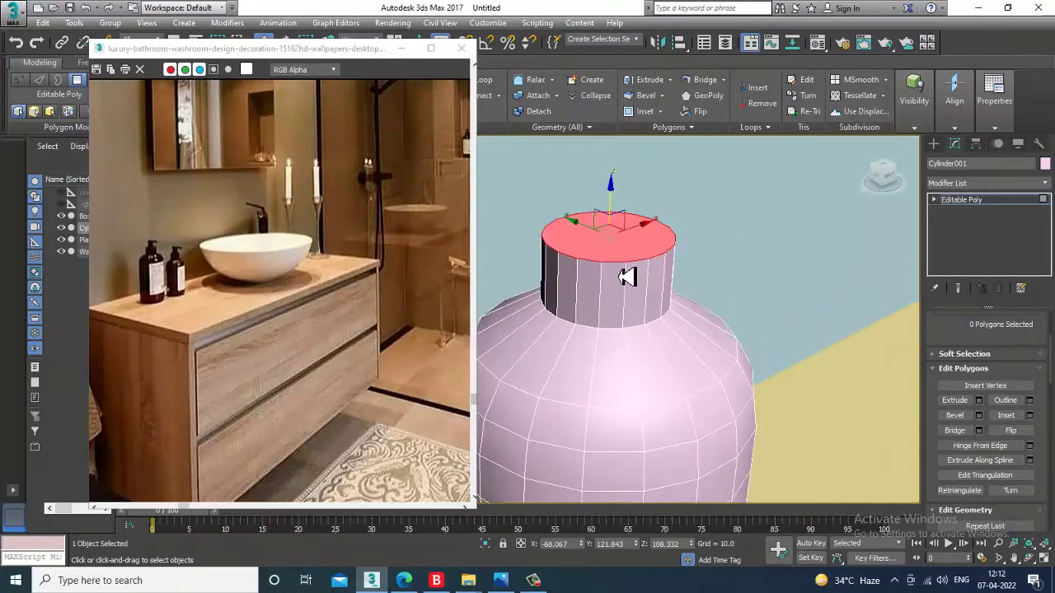
middle_drag(629, 290, 647, 315)
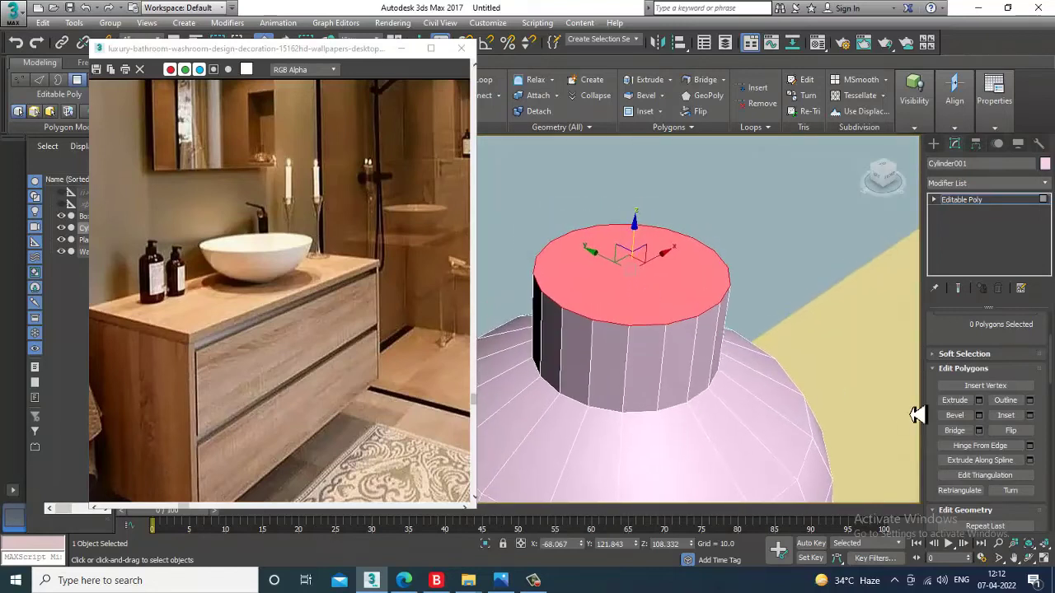
click(1029, 416)
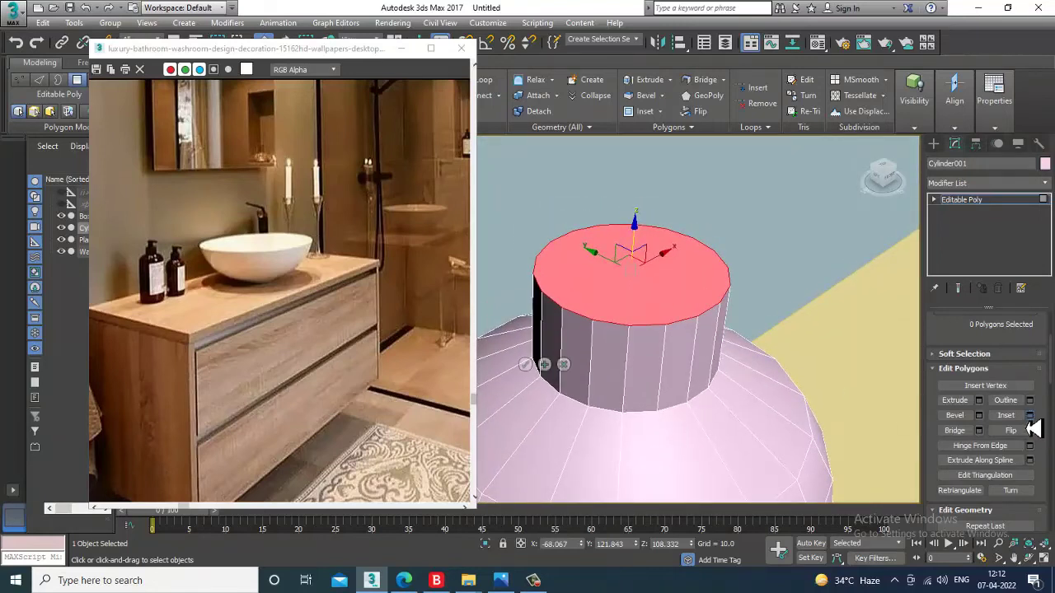
drag(534, 350, 534, 359)
click(525, 365)
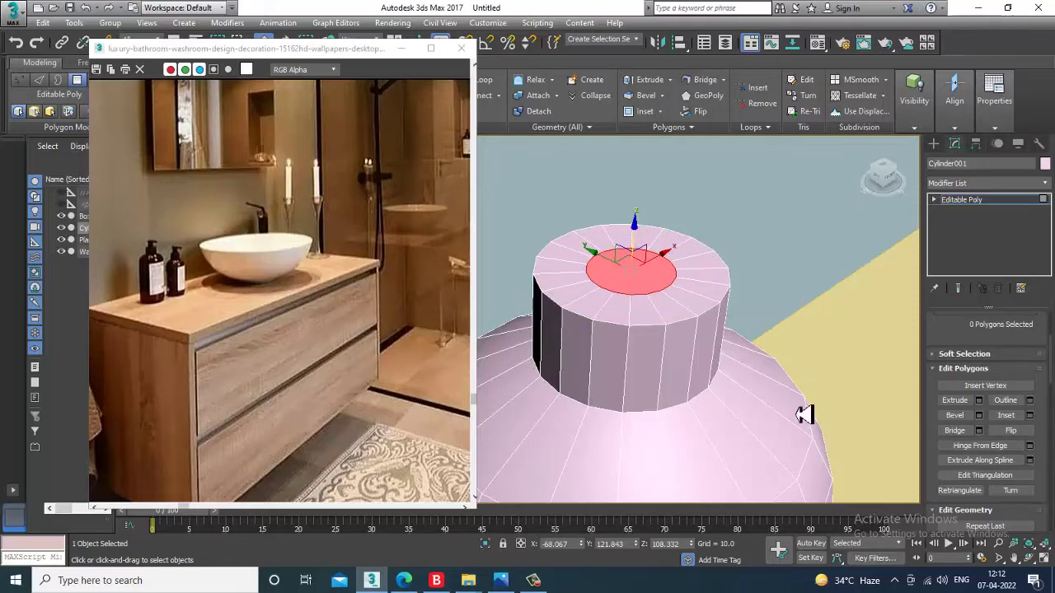
- Extrude the inset circle upward by 2.779 as the pump stem and raise its top face by about 0.2
click(979, 401)
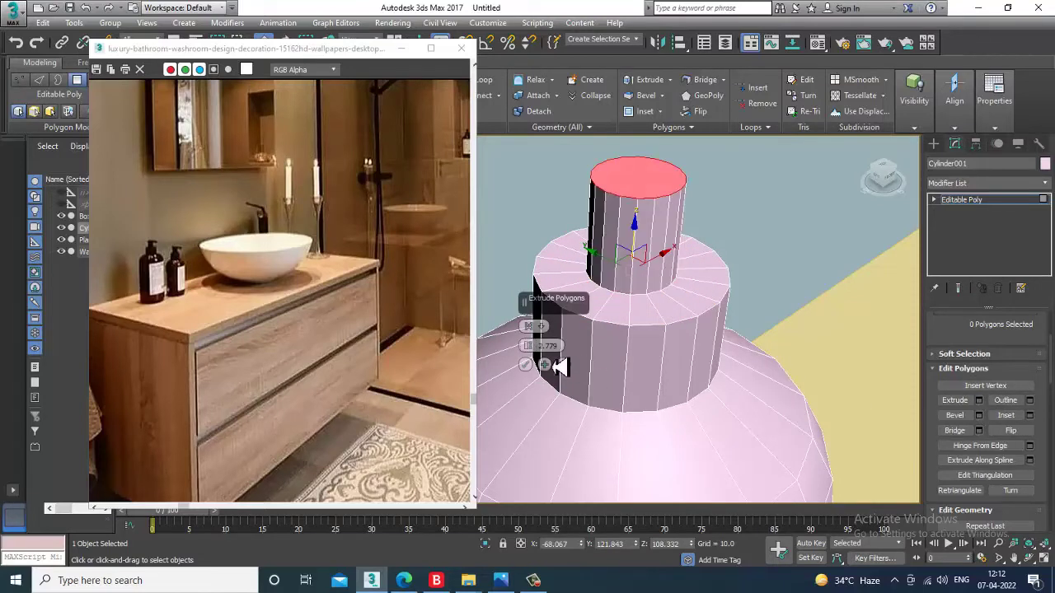
click(526, 365)
scroll(591, 353, down, 4)
alt+middle_drag(590, 353, 730, 288)
scroll(730, 288, down, 5)
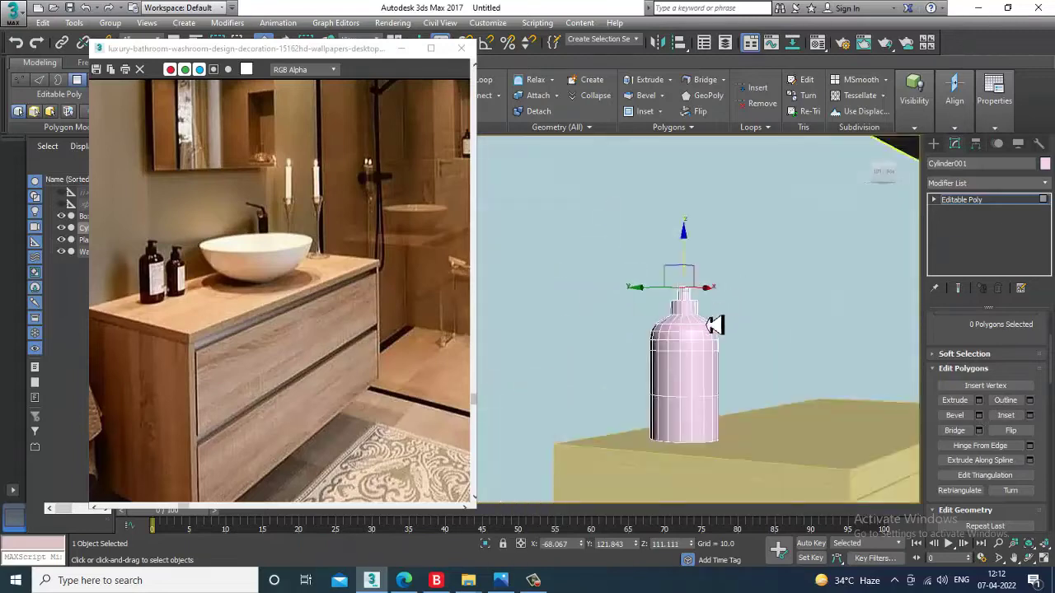
middle_drag(712, 326, 702, 305)
scroll(706, 305, up, 6)
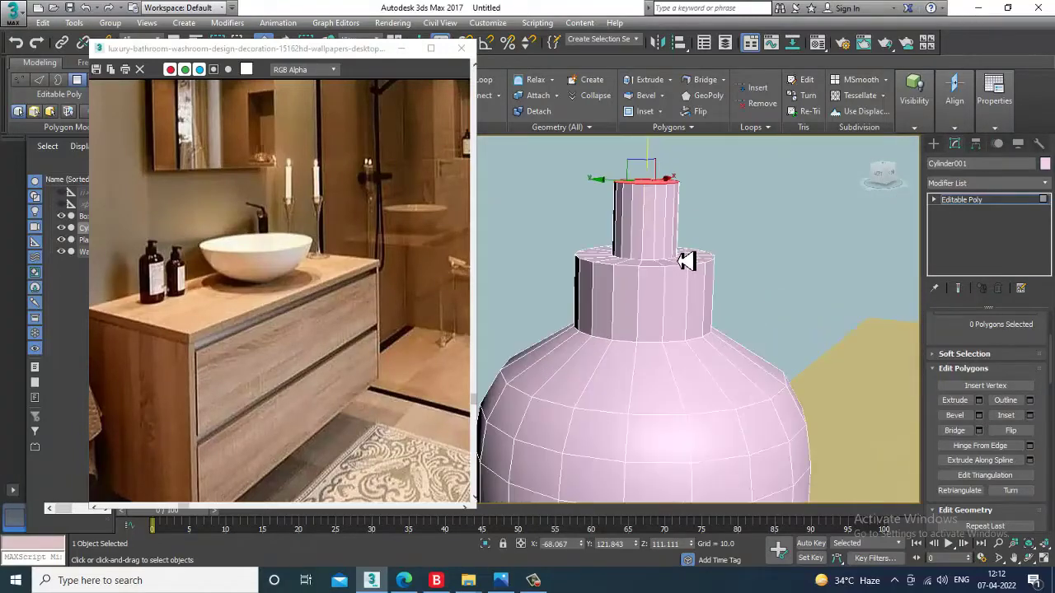
middle_drag(688, 252, 691, 298)
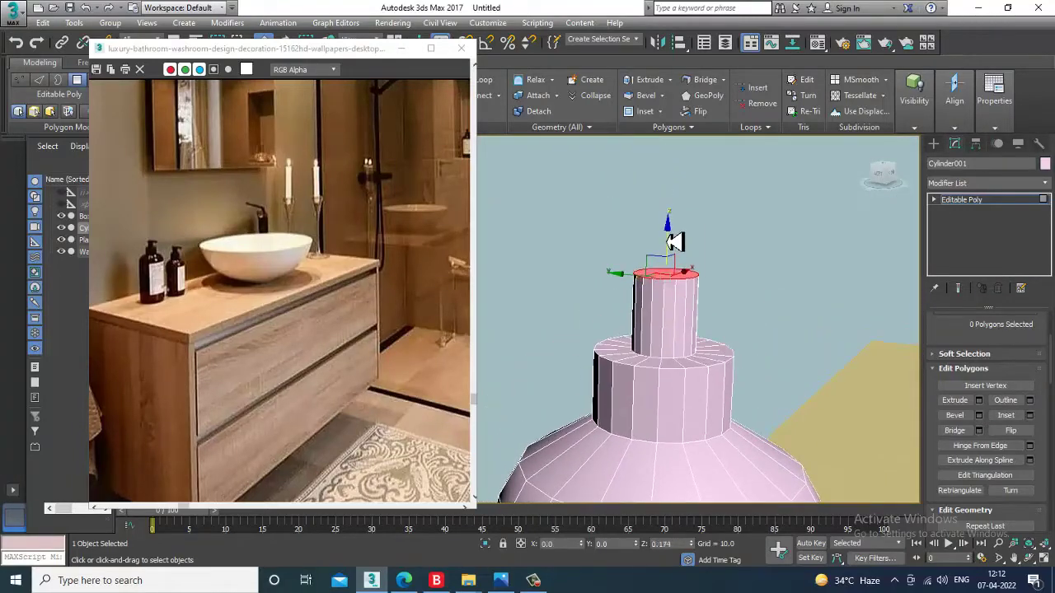
- Add an edge loop around the pump stem just below its top and leave polygon editing
scroll(685, 277, up, 4)
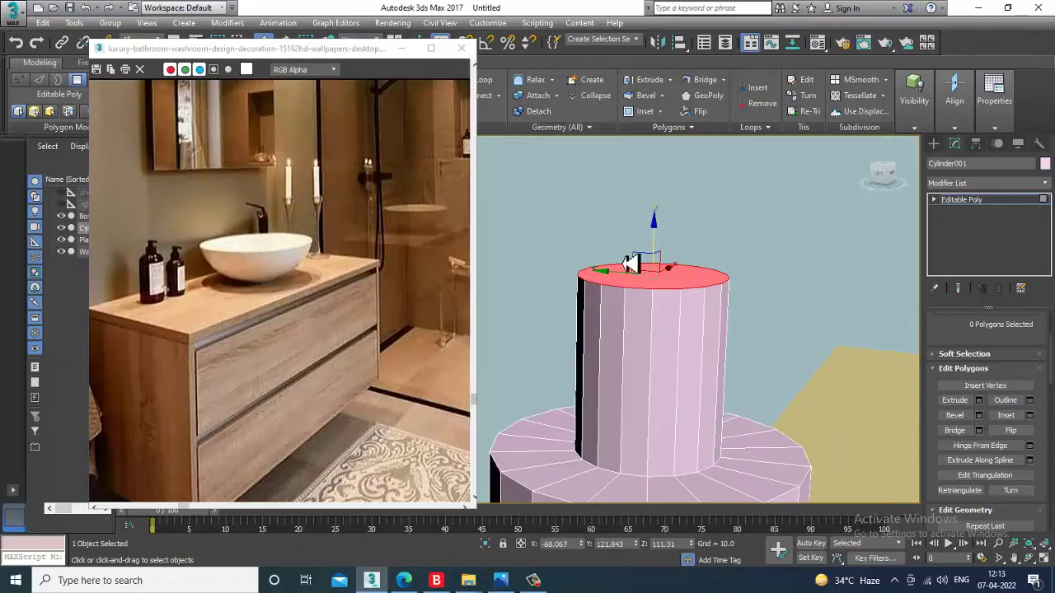
click(488, 84)
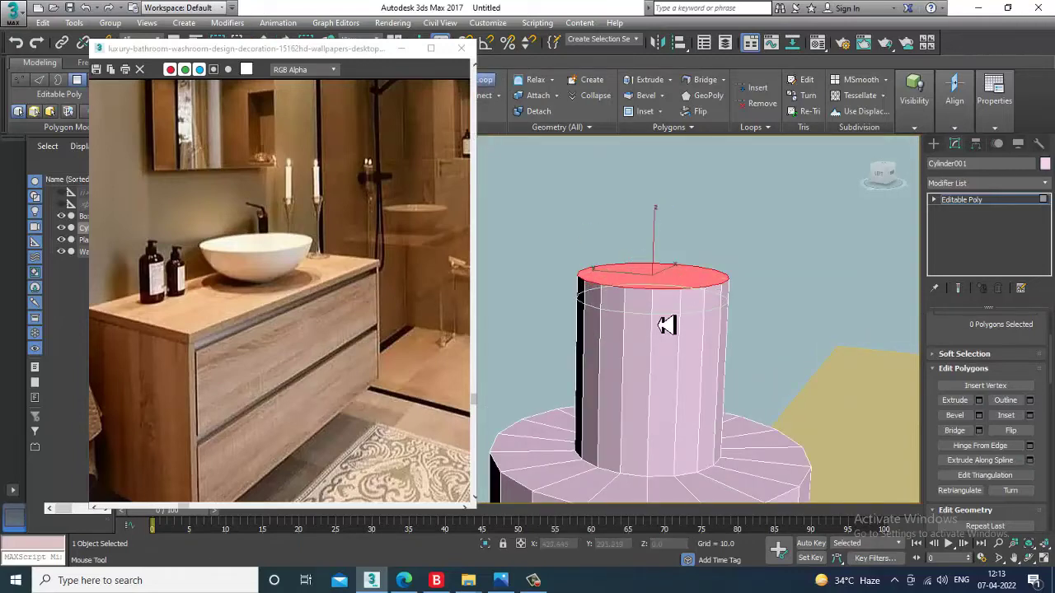
alt+middle_drag(773, 309, 694, 336)
right_click(702, 313)
key(4)
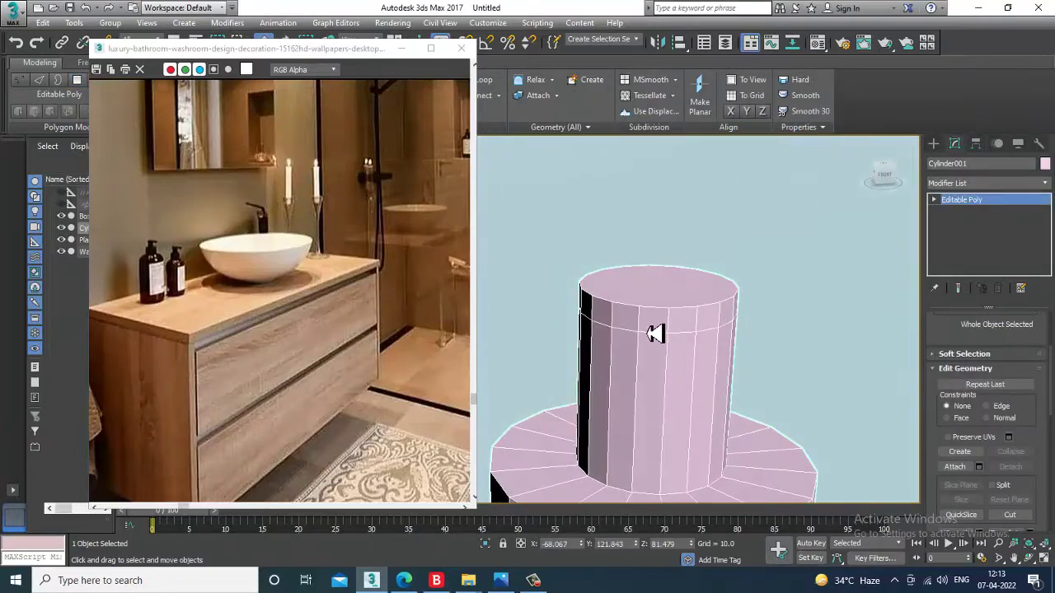
- Select adjacent polygons in the narrow band at the stem's top and extrude them outward as a long, thin pump nozzle
key(4)
click(664, 326)
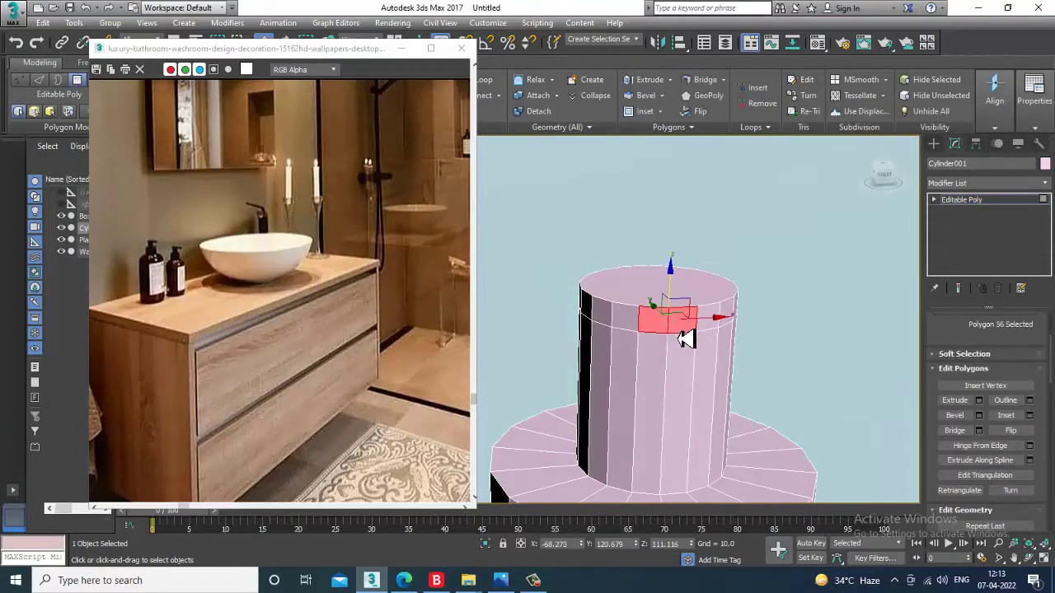
ctrl+click(639, 328)
alt+middle_drag(709, 336, 630, 280)
click(979, 400)
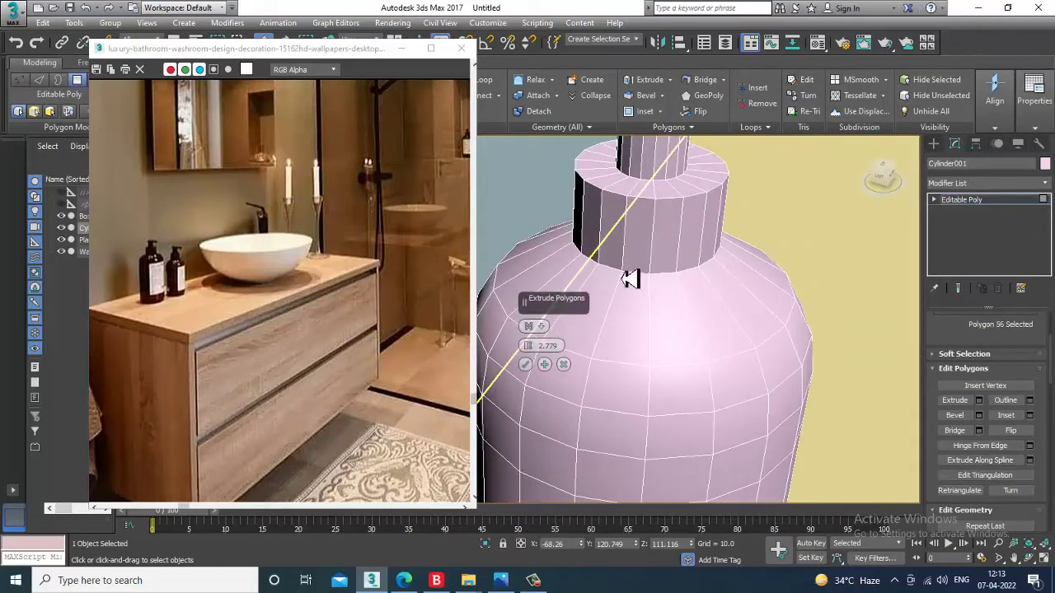
drag(527, 340, 530, 346)
click(526, 365)
scroll(696, 308, down, 3)
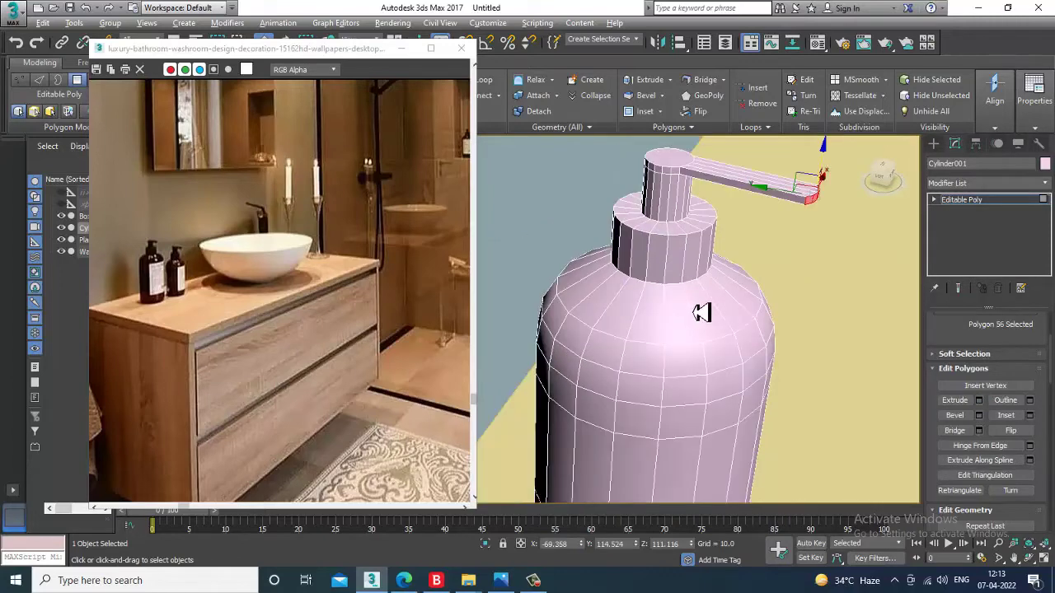
mouse_move(696, 308)
alt+middle_down()
mouse_move(715, 280)
mouse_move(744, 273)
mouse_move(730, 304)
mouse_move(703, 304)
alt+middle_up()
scroll(750, 279, down, 5)
scroll(726, 303, up, 5)
middle_drag(560, 251, 683, 291)
scroll(674, 286, up, 5)
scroll(673, 286, down, 5)
- Start saving the scene as a new file in the April 2022 folder on drive D
click(11, 19)
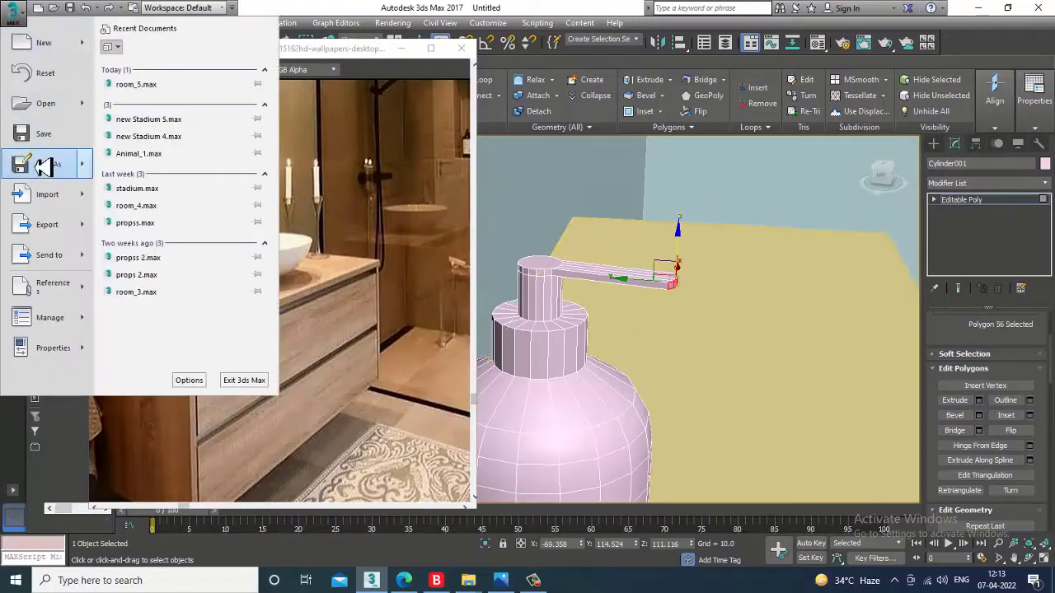
click(47, 170)
click(38, 210)
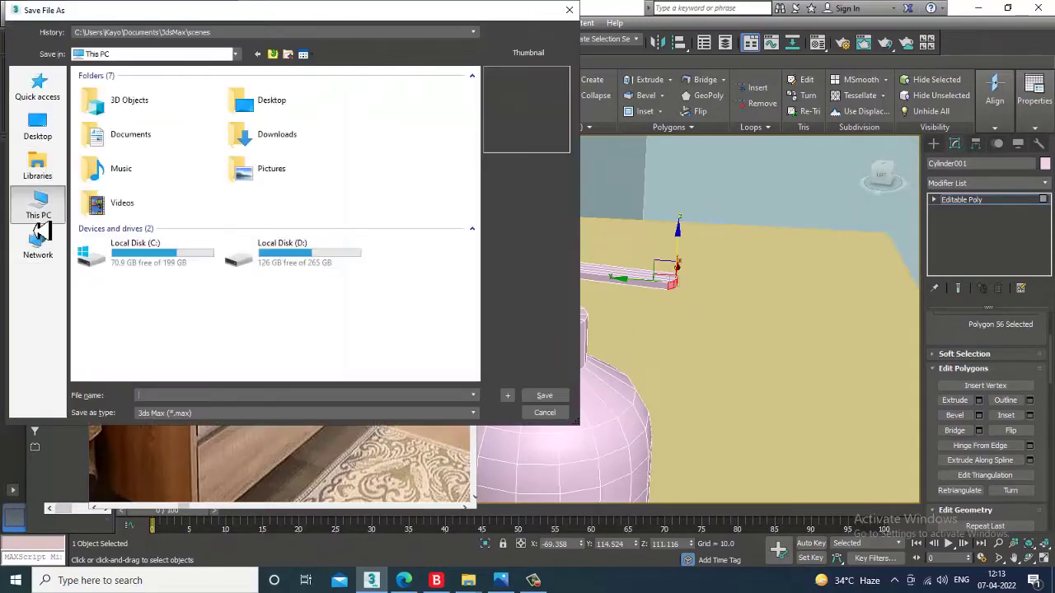
double_click(332, 265)
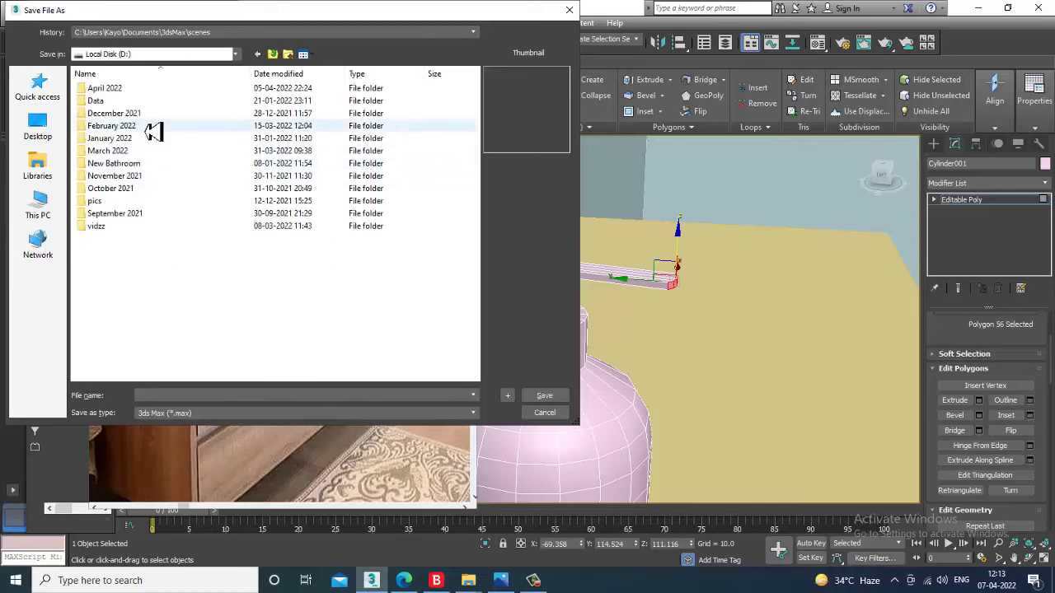
double_click(105, 88)
- Create a folder named Luxury Bathroom inside April 2022 and save the scene in it as Bathroom_1
right_click(218, 216)
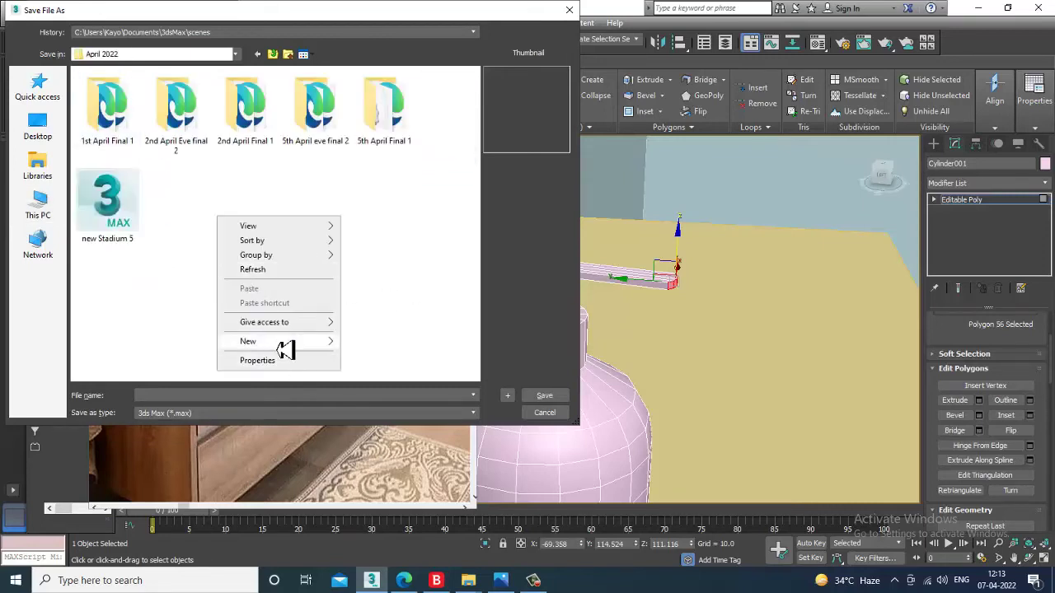
mouse_move(283, 347)
click(384, 341)
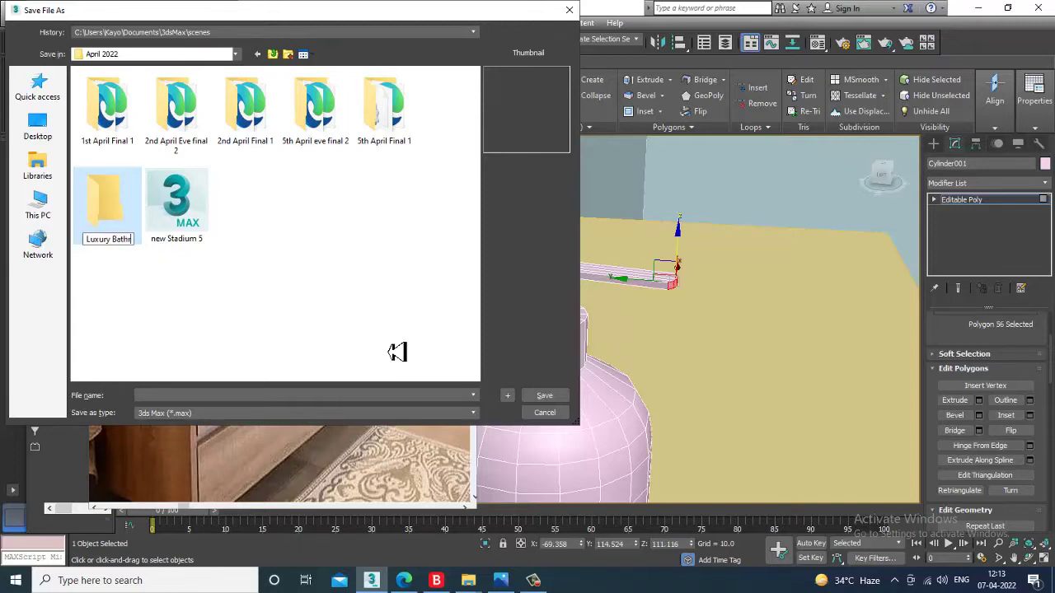
key(Return)
key(Return)
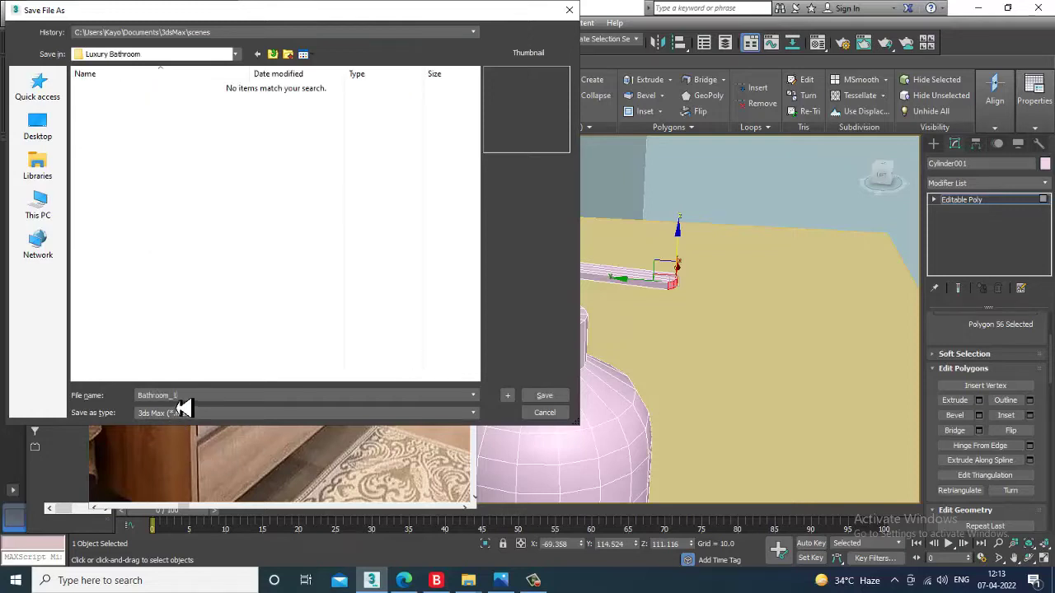
key(Return)
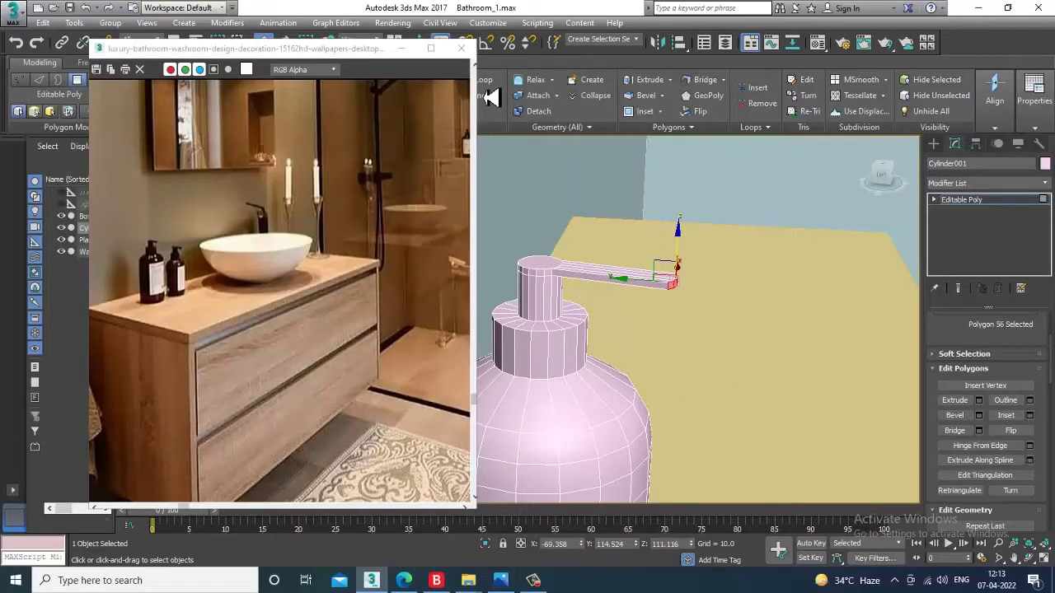
- Rotate the whole pump bottle about 9.66 degrees around its vertical axis so the nozzle points straight to the vanity's front
scroll(729, 298, down, 2)
alt+middle_drag(729, 298, 745, 330)
key(alt+w)
middle_click(495, 279)
key(alt+w)
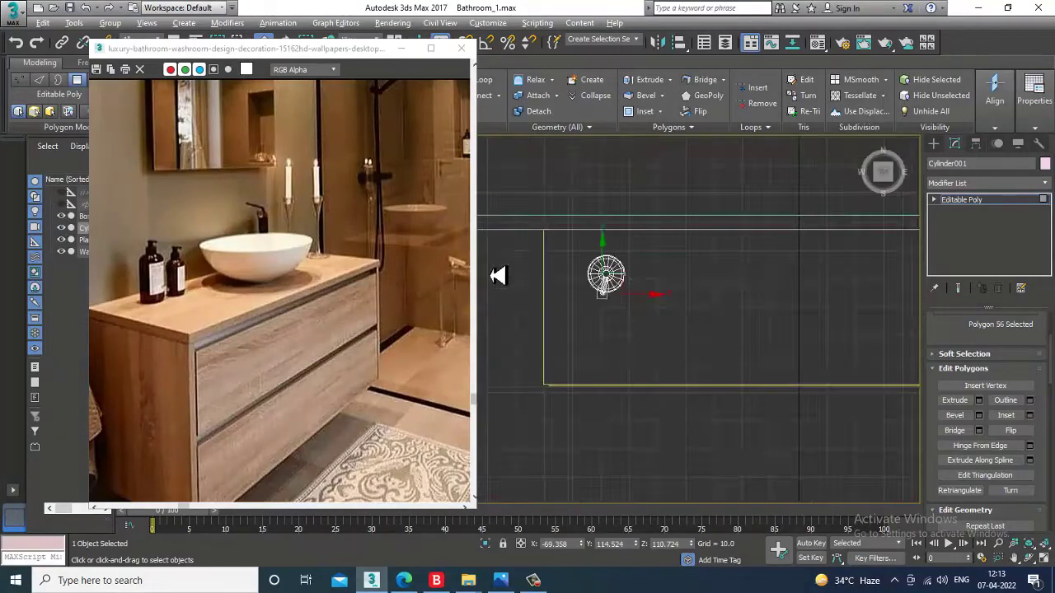
key(z)
scroll(548, 269, down, 8)
middle_drag(611, 306, 631, 339)
scroll(632, 339, down, 3)
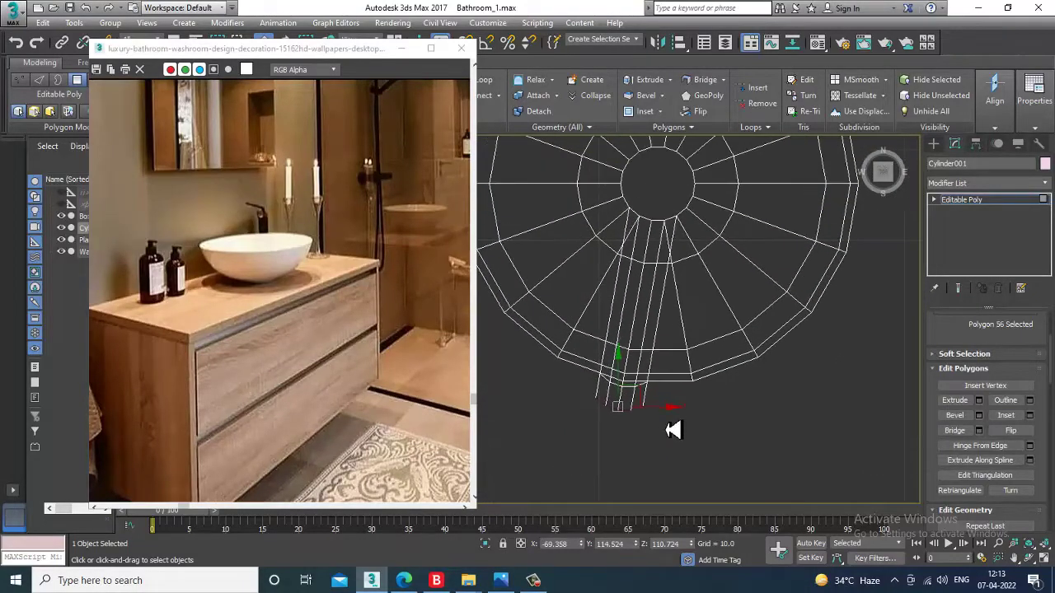
click(971, 206)
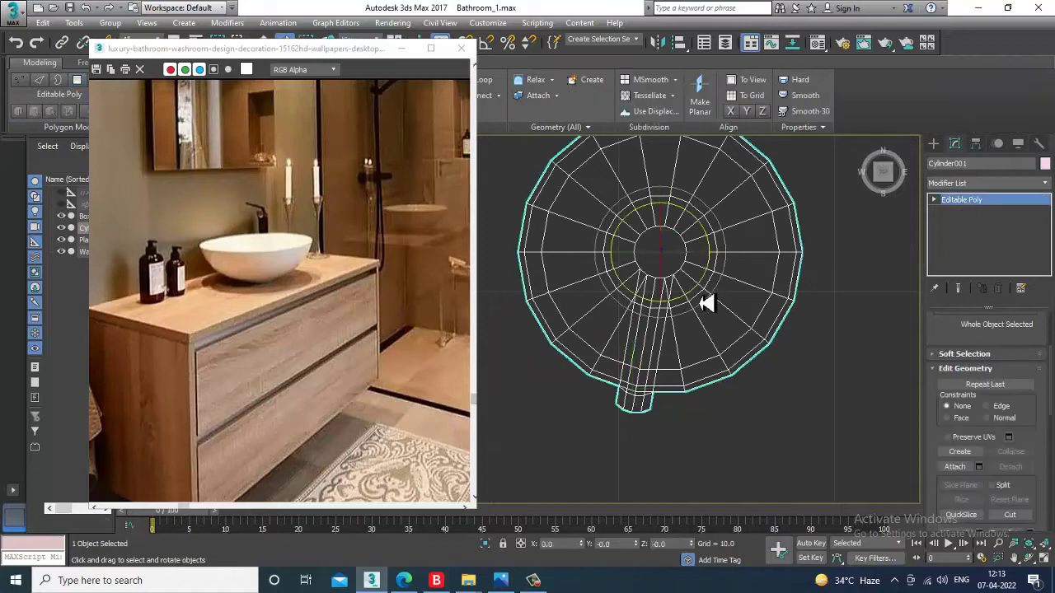
drag(697, 314, 709, 306)
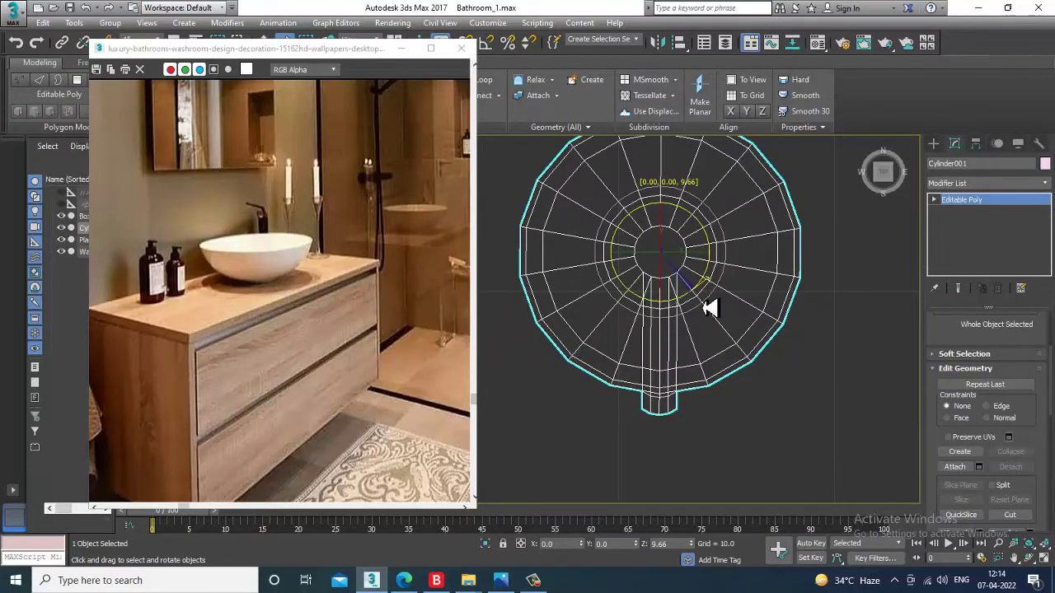
key(w)
- Select the edge loop around the bottle's base and chamfer it slightly to round the bottom rim
key(p)
mouse_move(763, 420)
alt+middle_down()
mouse_move(696, 308)
mouse_move(690, 347)
mouse_move(679, 320)
alt+middle_up()
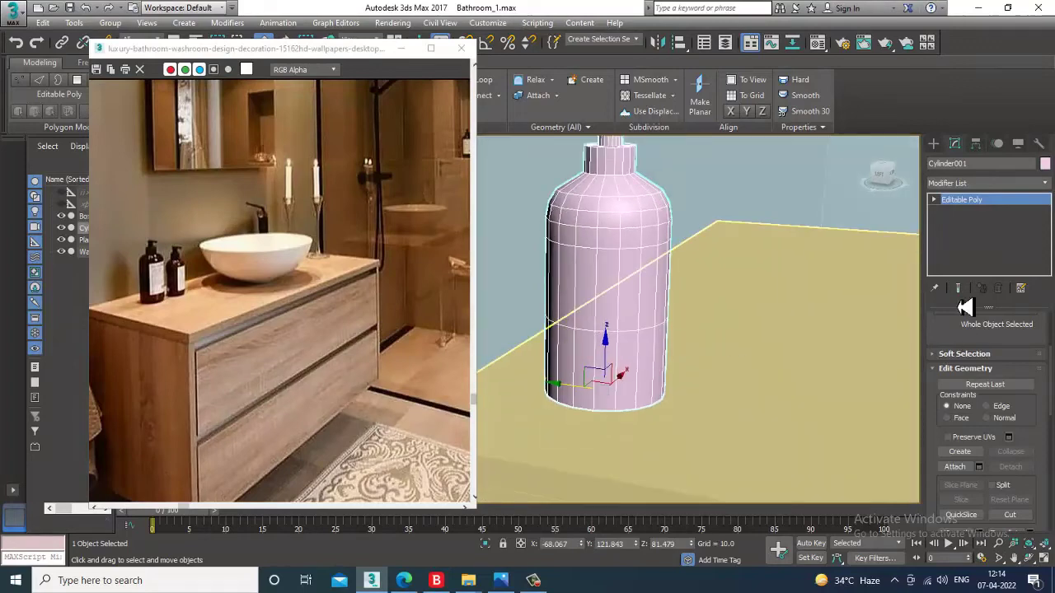
click(956, 223)
alt+middle_drag(734, 407, 706, 371)
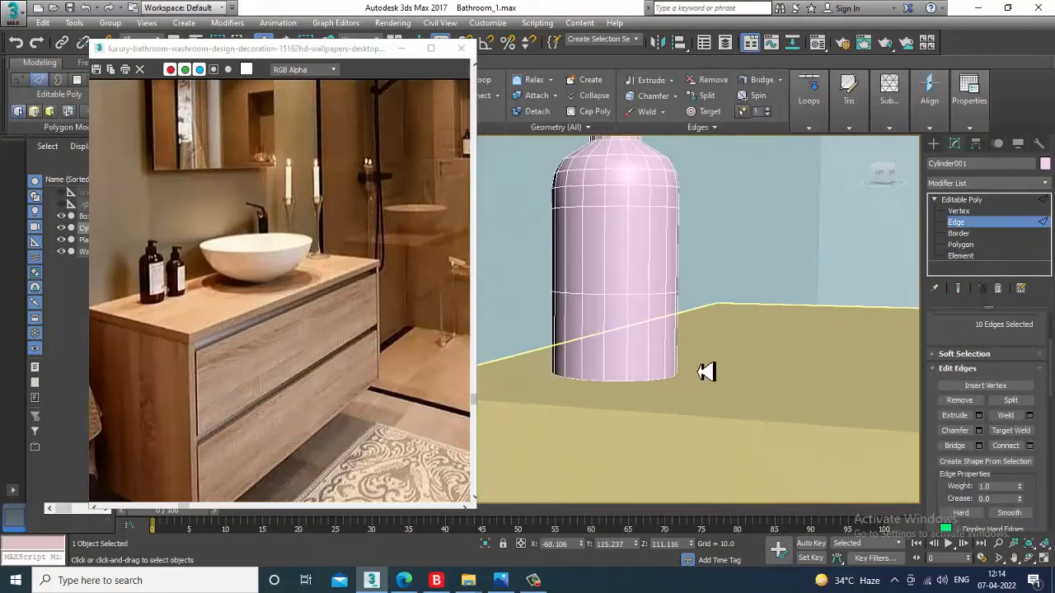
key(4)
key(F3)
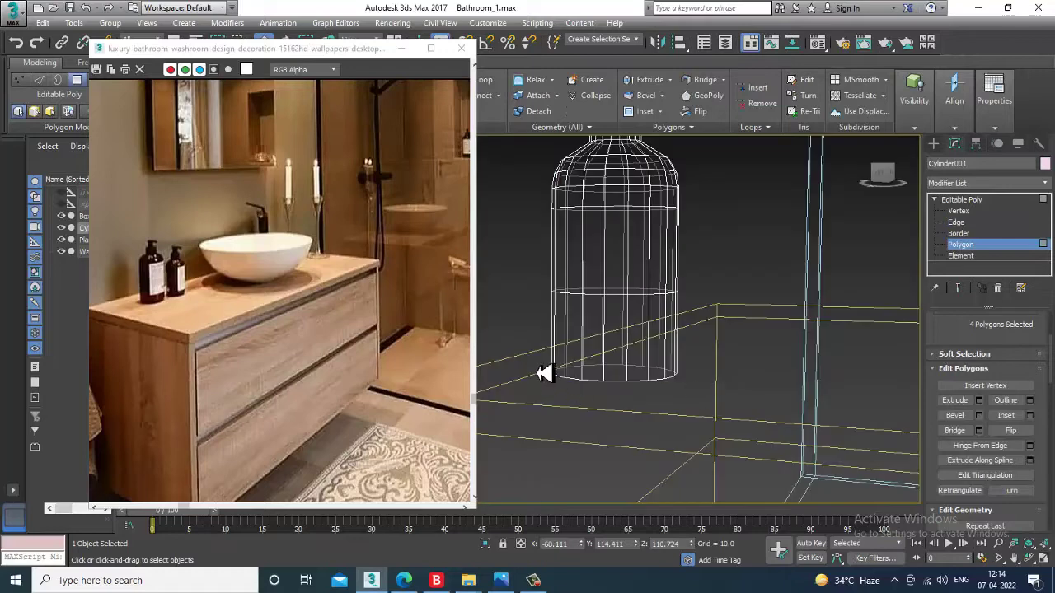
click(956, 222)
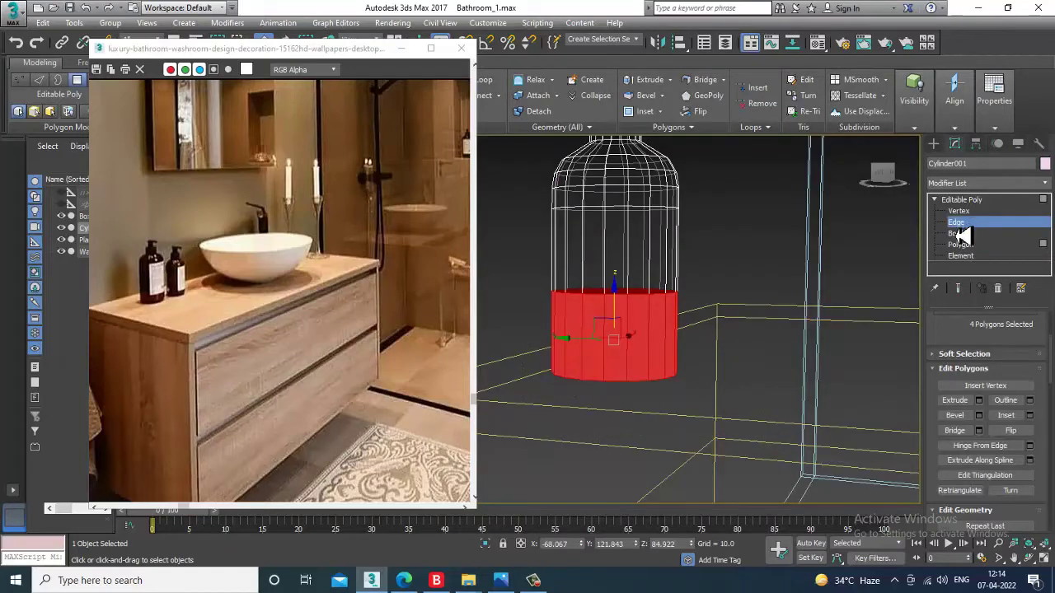
alt+drag(852, 235, 851, 246)
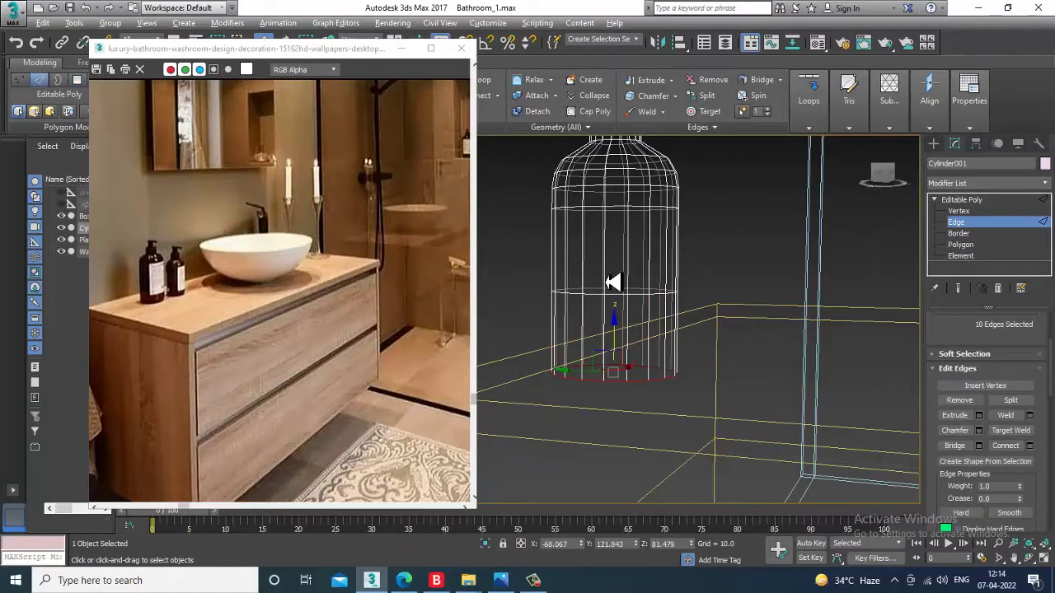
alt+middle_drag(605, 272, 614, 277)
key(F3)
alt+middle_drag(812, 379, 842, 417)
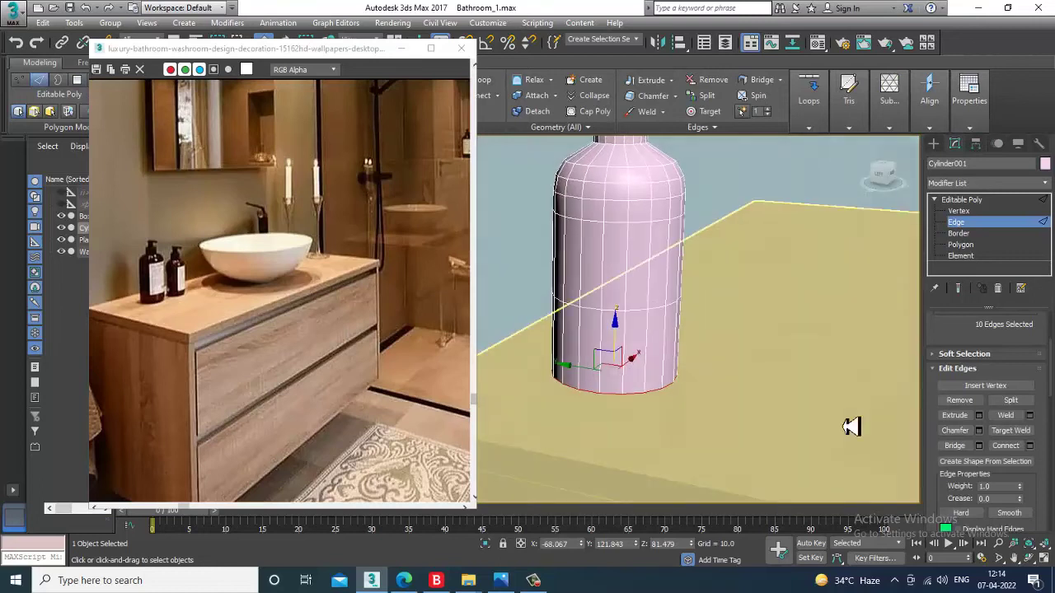
click(978, 430)
alt+middle_drag(626, 394, 566, 376)
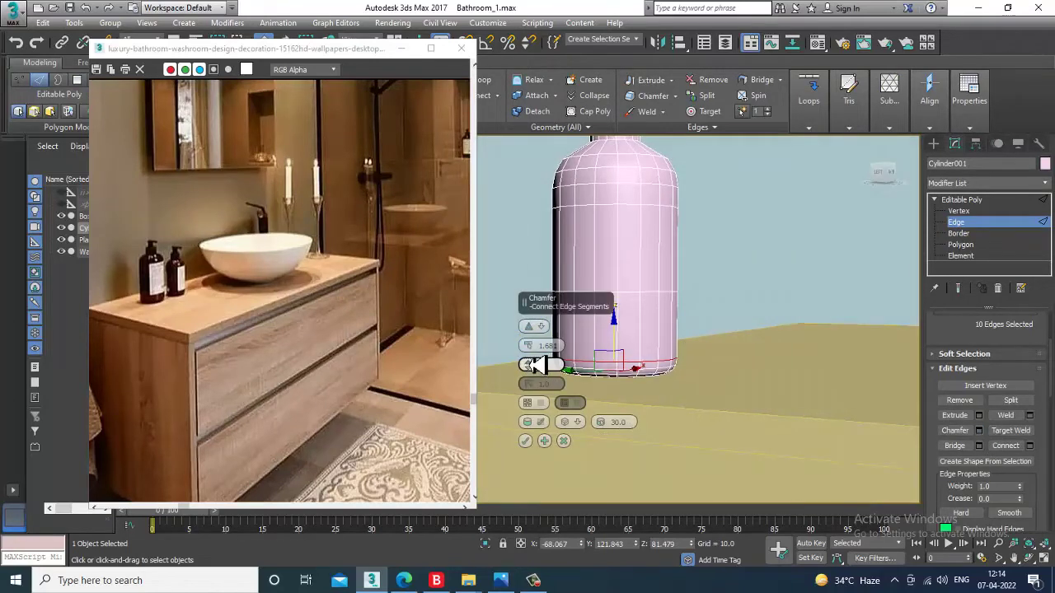
mouse_move(528, 346)
mouse_down()
mouse_move(536, 364)
mouse_move(537, 354)
mouse_up()
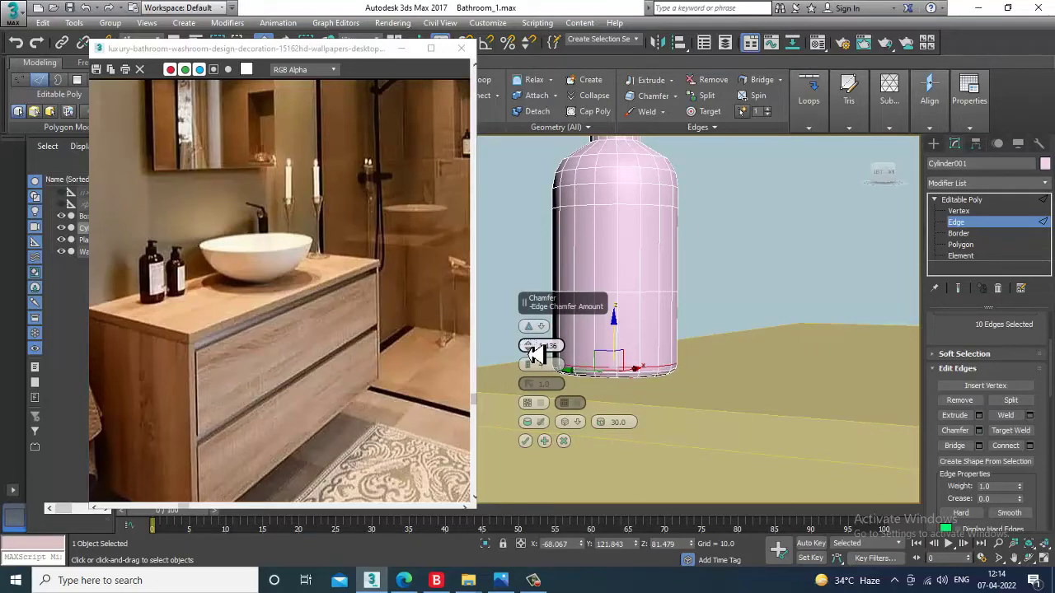
click(527, 443)
alt+middle_drag(787, 317, 739, 314)
click(963, 200)
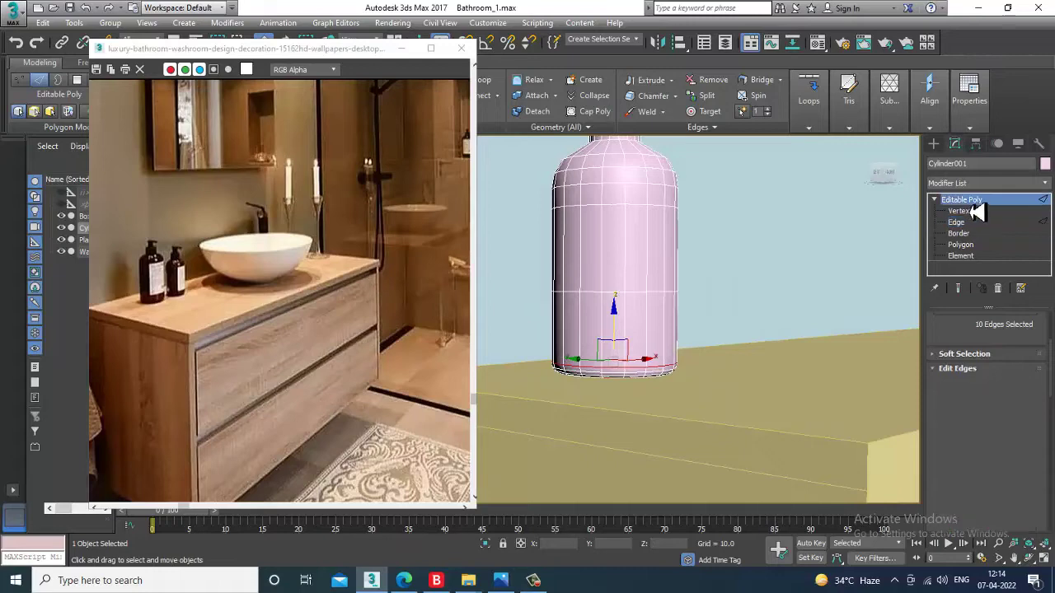
- Scale the whole pump bottle down uniformly to about 85.9 percent
scroll(835, 258, down, 10)
middle_drag(777, 287, 757, 310)
alt+middle_drag(757, 309, 697, 343)
scroll(817, 306, down, 3)
key(r)
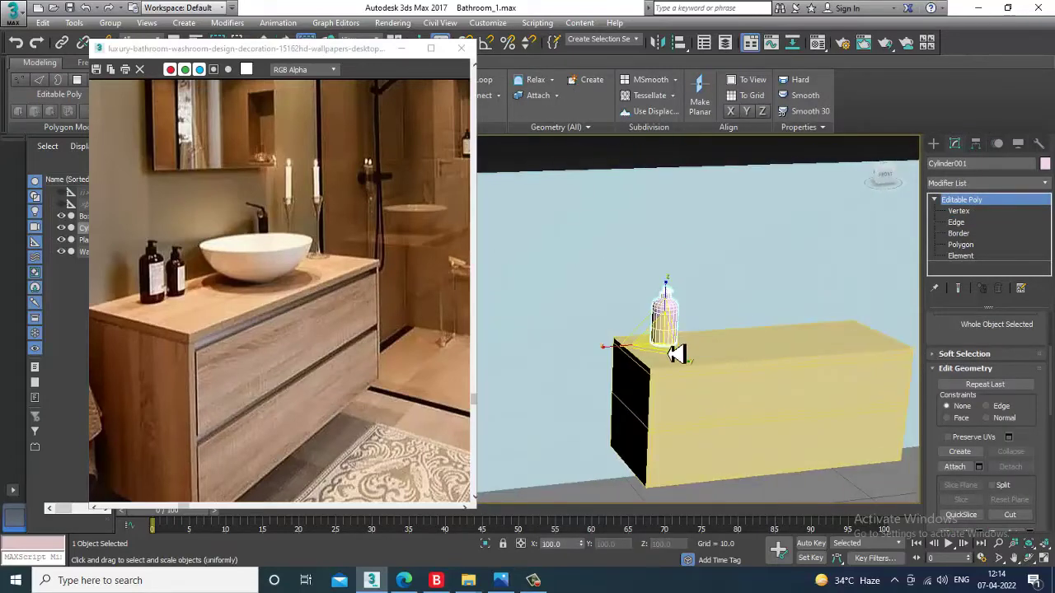
scroll(671, 339, up, 10)
scroll(665, 323, down, 10)
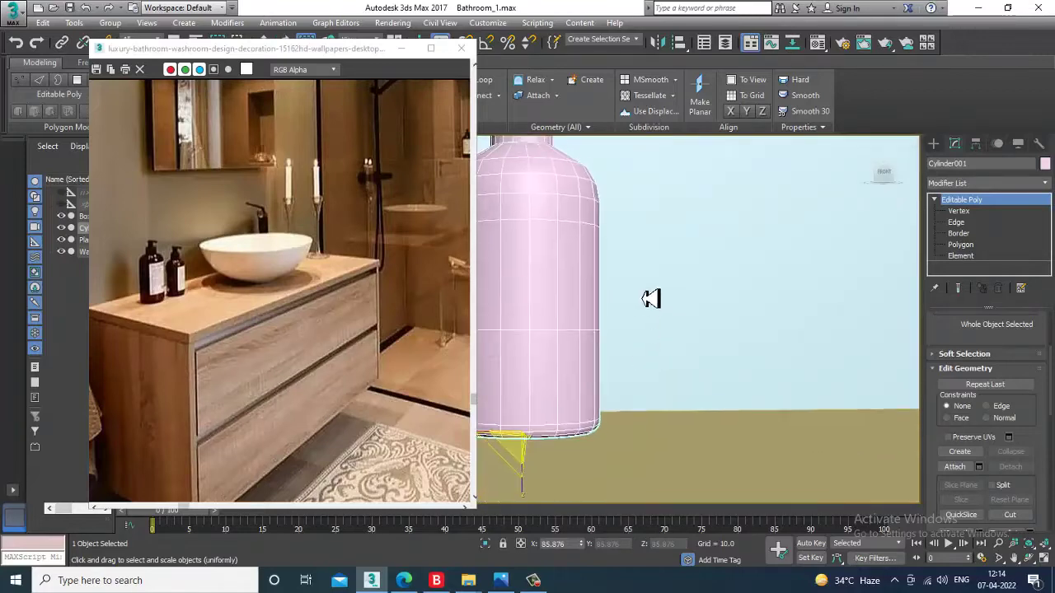
- Copy the pump bottle sideways along the X axis to make a second bottle beside it on the vanity
key(w)
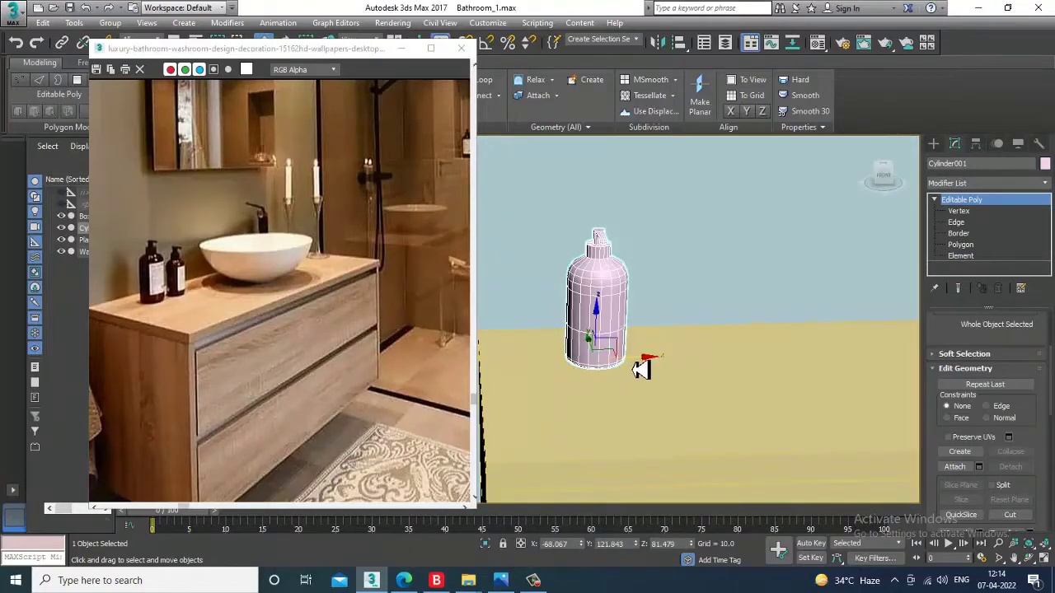
shift+drag(643, 365, 738, 355)
click(534, 347)
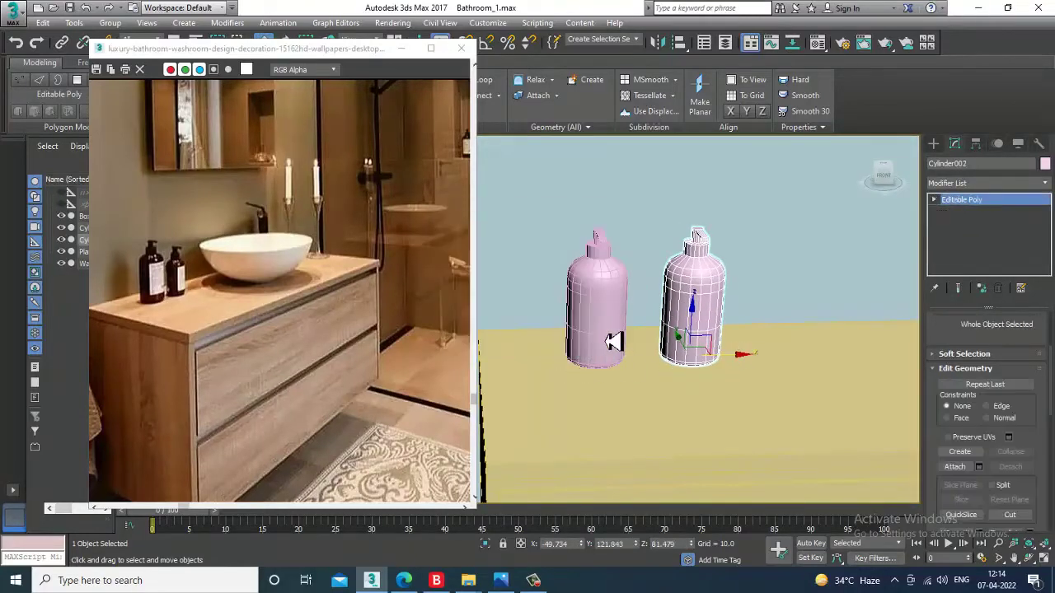
- Narrow the copied bottle to about 62.8 percent along X and reduce its depth along Y to match
key(r)
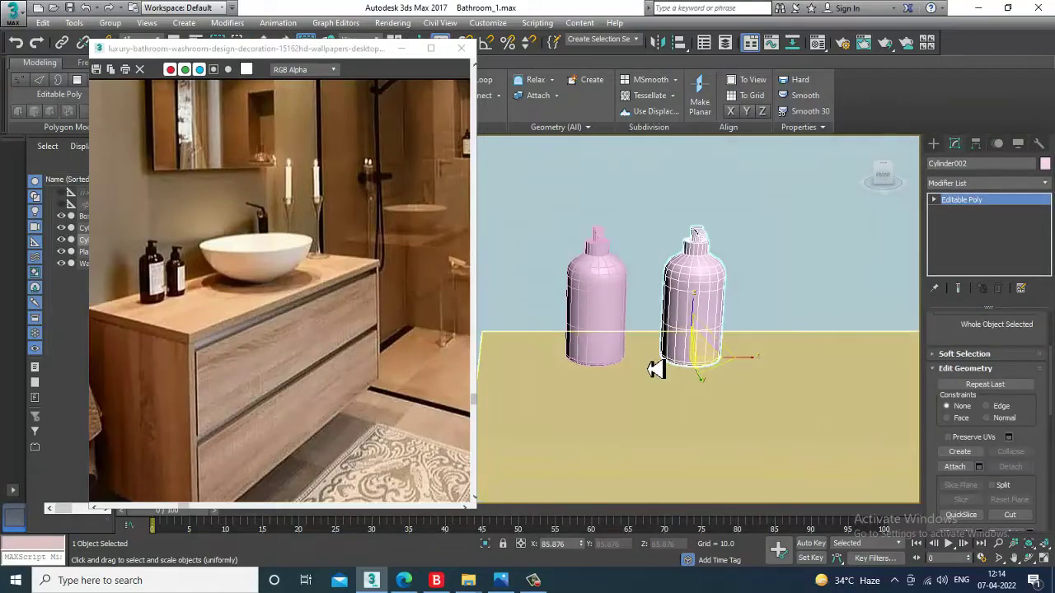
key(r)
drag(756, 367, 739, 368)
alt+middle_drag(740, 368, 756, 353)
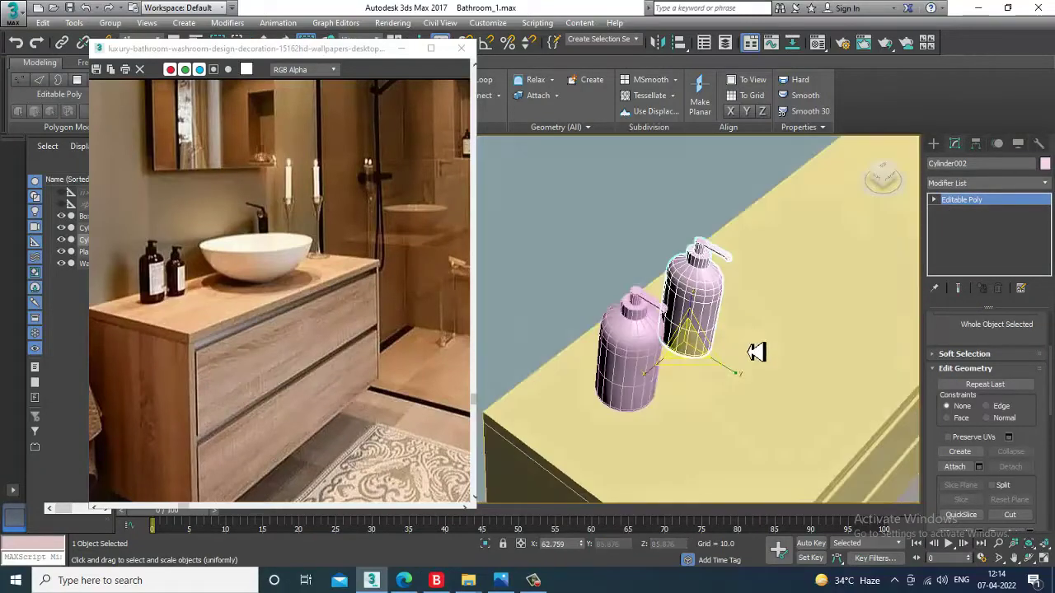
drag(749, 391, 741, 383)
alt+middle_drag(733, 380, 664, 223)
- Lower the copied bottle's shoulder, neck and pump vertices by about 3.2 to shorten it, and leave vertex editing
key(r)
key(r)
key(1)
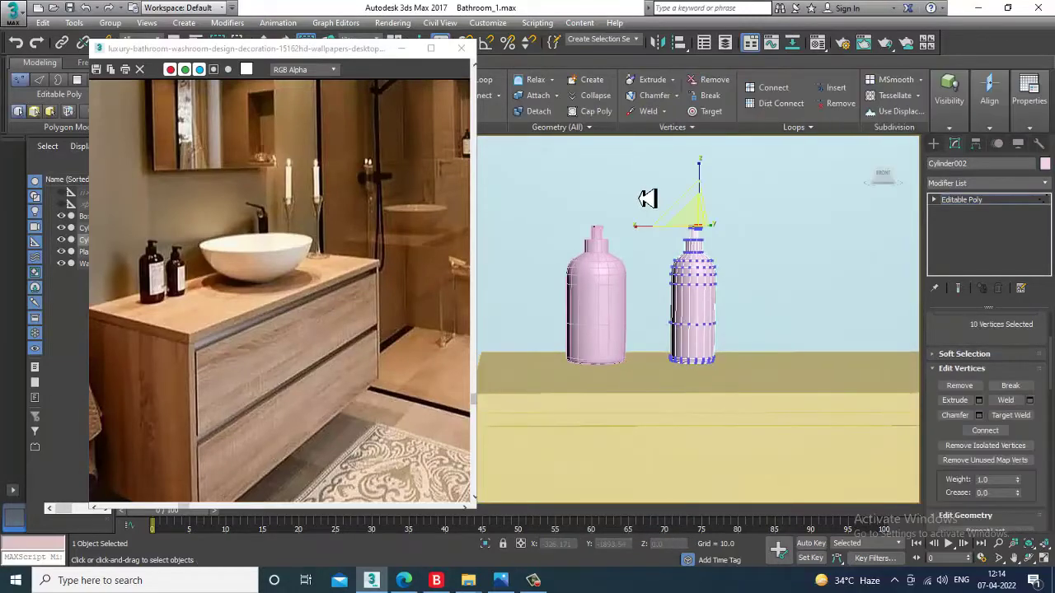
drag(729, 294, 763, 317)
key(w)
drag(700, 229, 703, 246)
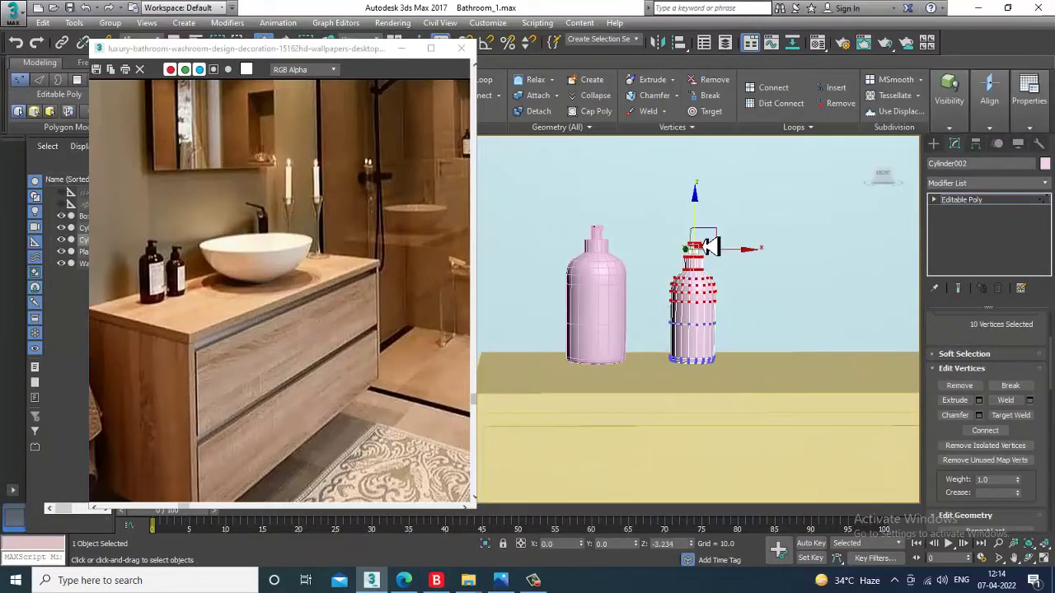
click(966, 208)
- Select both bottles and move them together about 6.2 along X, away from the vanity's near end
alt+middle_drag(871, 252, 723, 335)
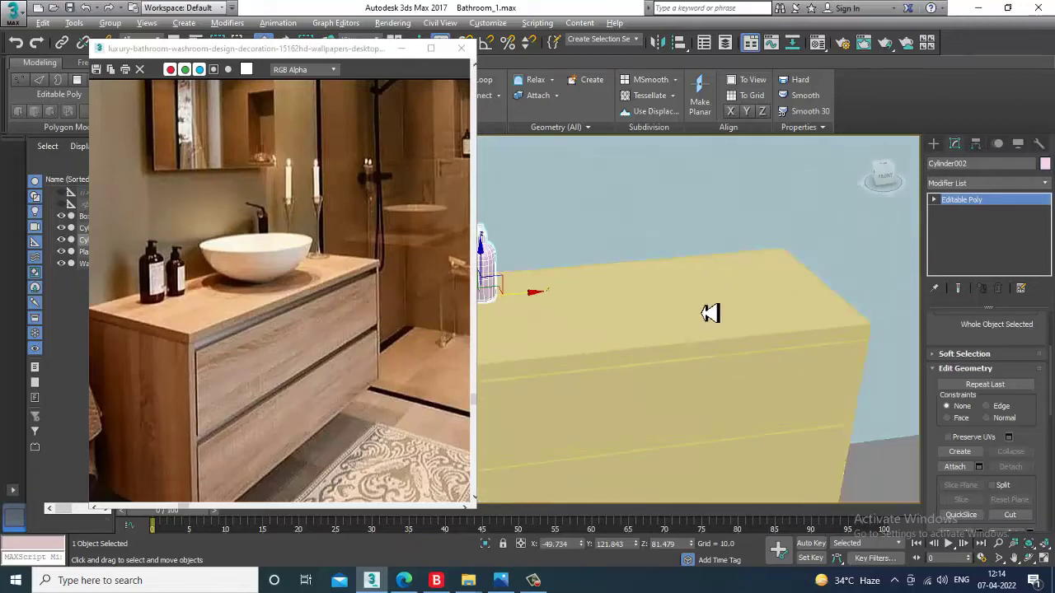
alt+middle_drag(639, 310, 664, 294)
scroll(669, 298, up, 3)
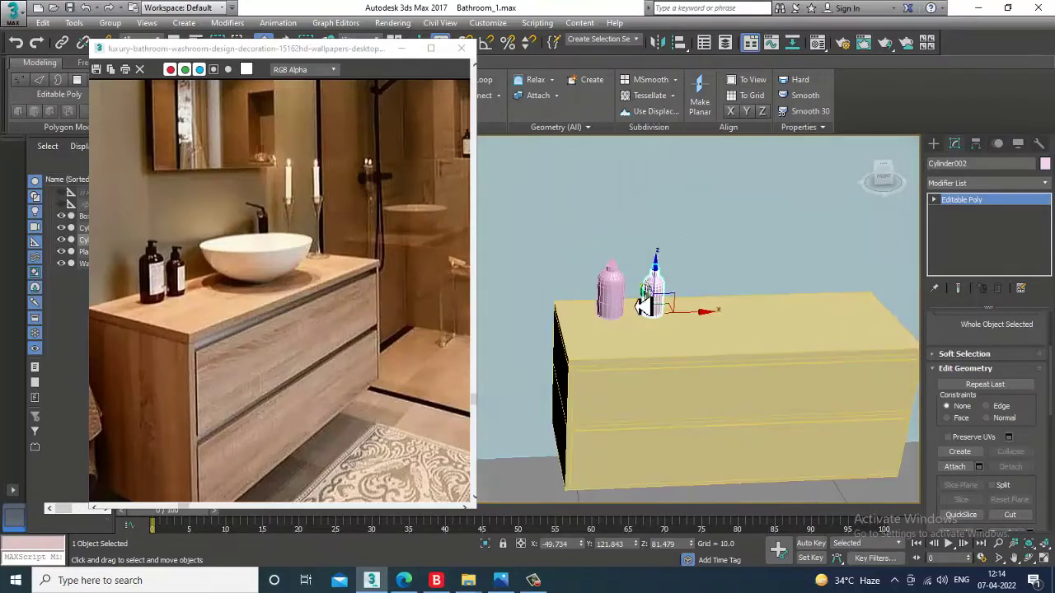
ctrl+click(615, 301)
drag(691, 298, 697, 299)
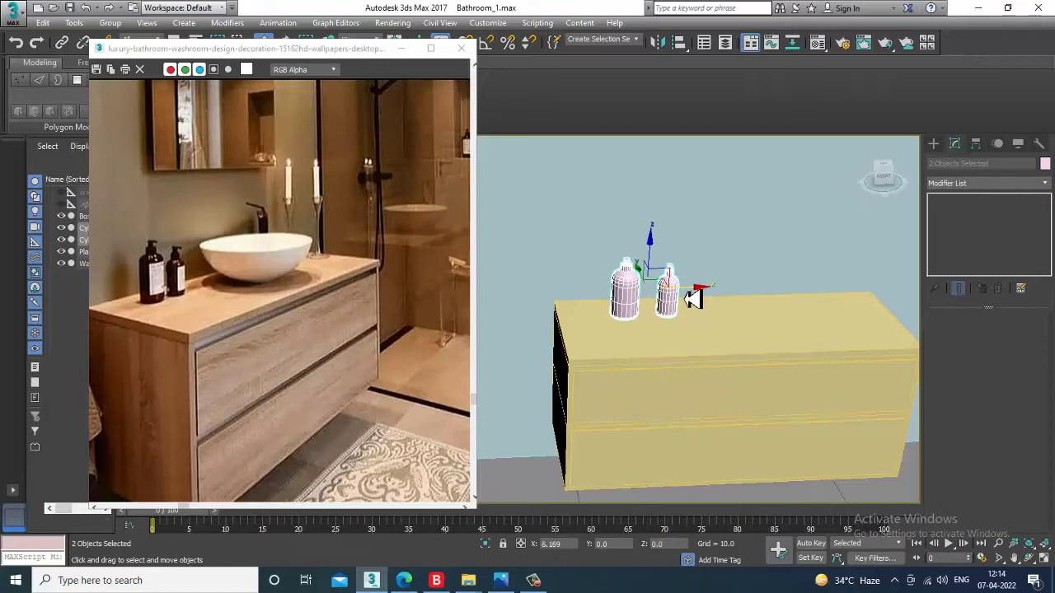
key(super)
mouse_move(757, 322)
alt+middle_down()
mouse_move(766, 323)
mouse_move(744, 320)
mouse_move(753, 329)
alt+middle_up()
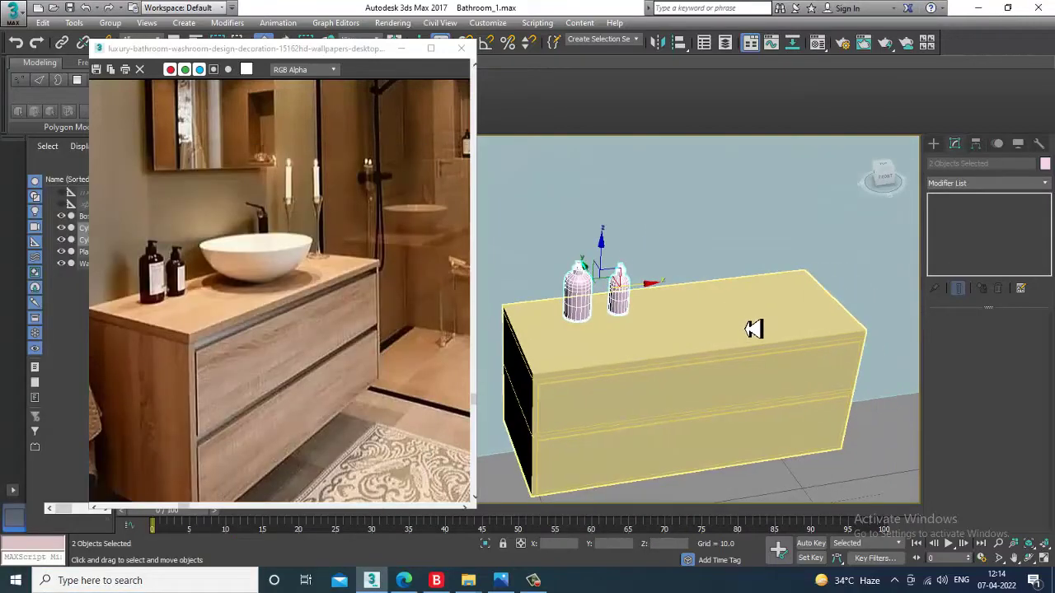
click(548, 581)
click(547, 581)
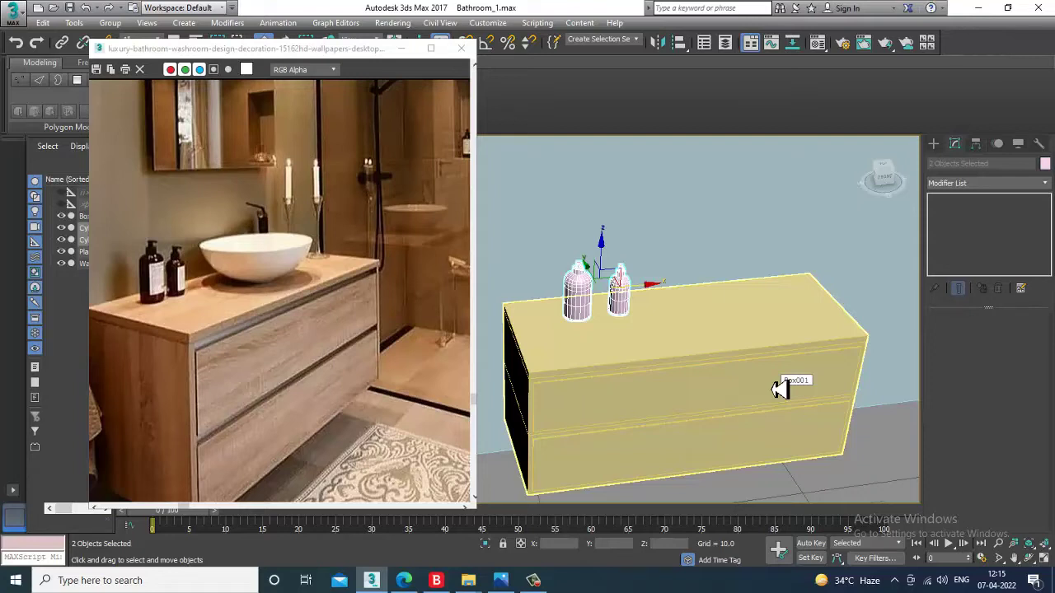
- Create a sphere in the top view as the basin's base shape, beside the bottles and nearly as wide as the vanity's depth
click(933, 144)
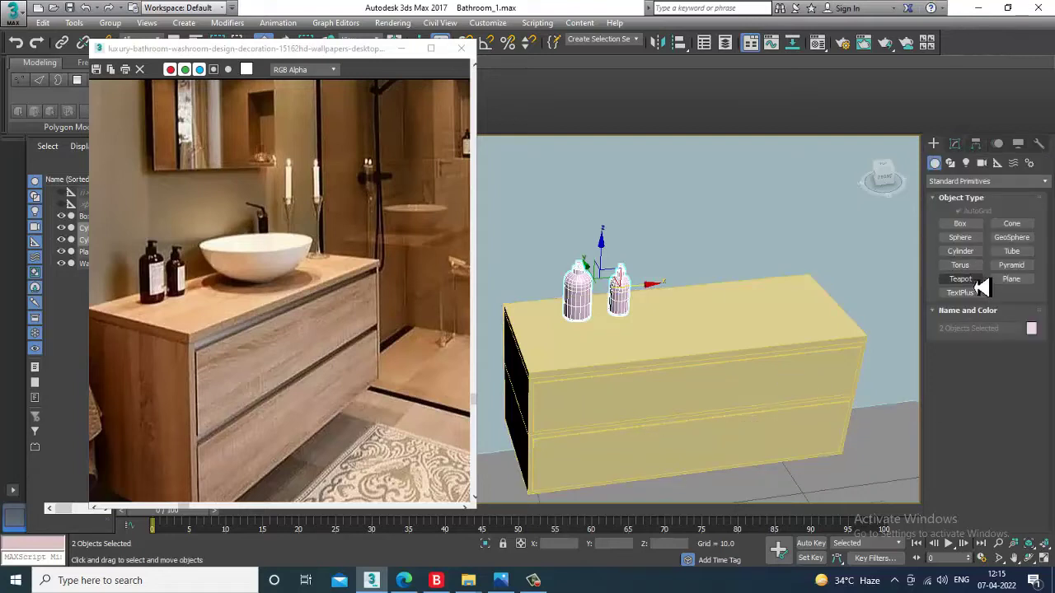
click(959, 237)
key(alt+w)
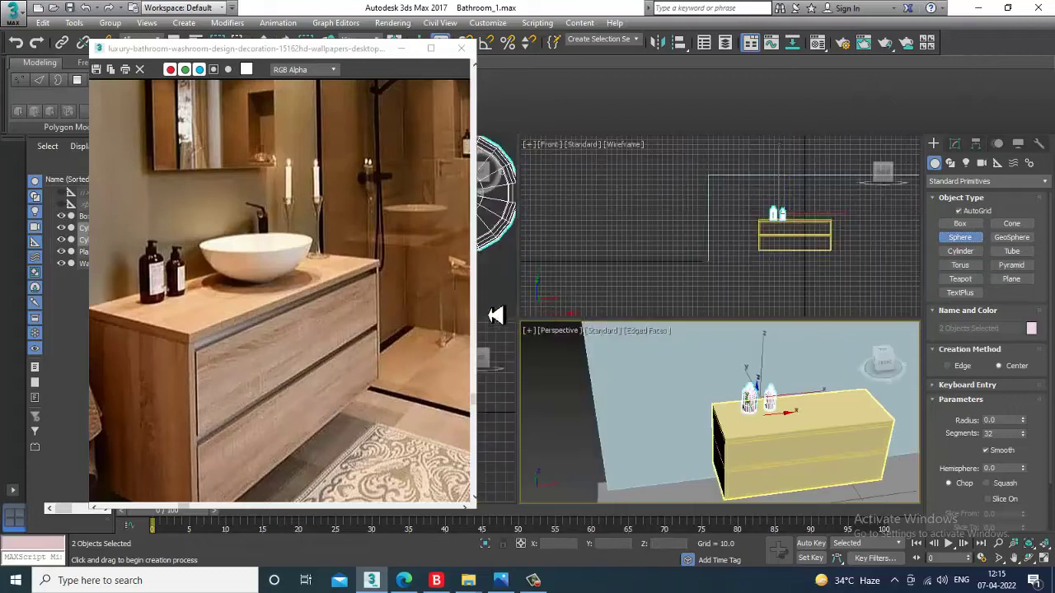
key(alt+w)
scroll(716, 341, down, 8)
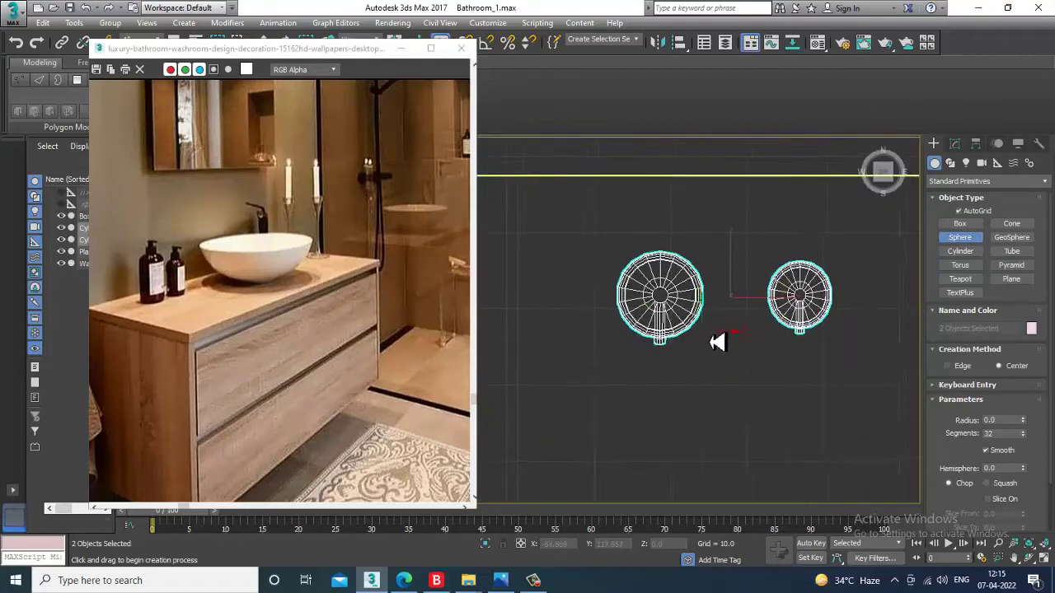
middle_drag(693, 340, 514, 338)
drag(742, 341, 793, 356)
key(w)
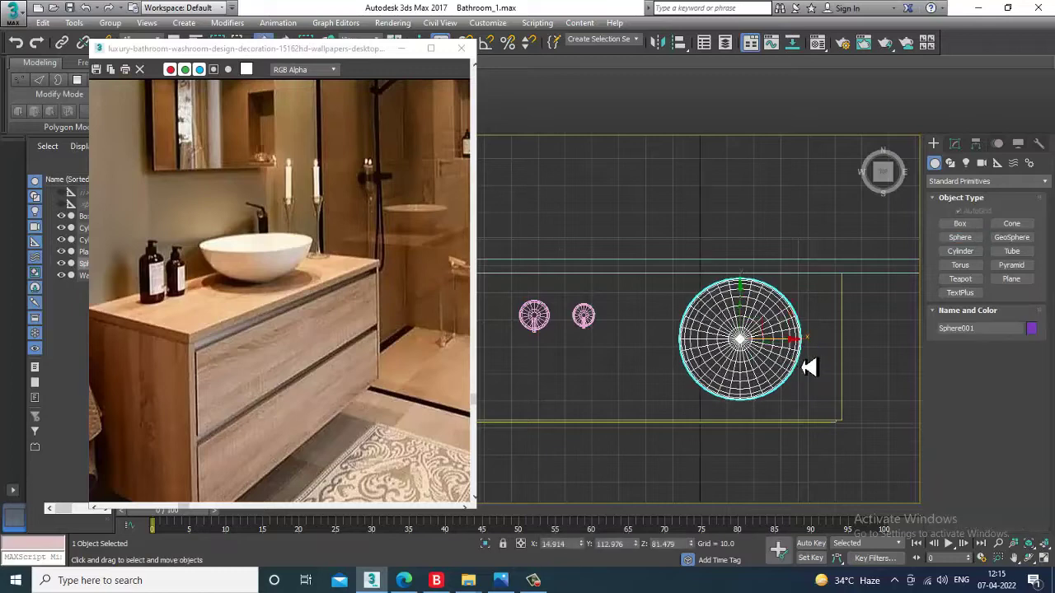
key(alt+w)
middle_drag(821, 287, 797, 280)
key(alt+w)
scroll(796, 280, up, 4)
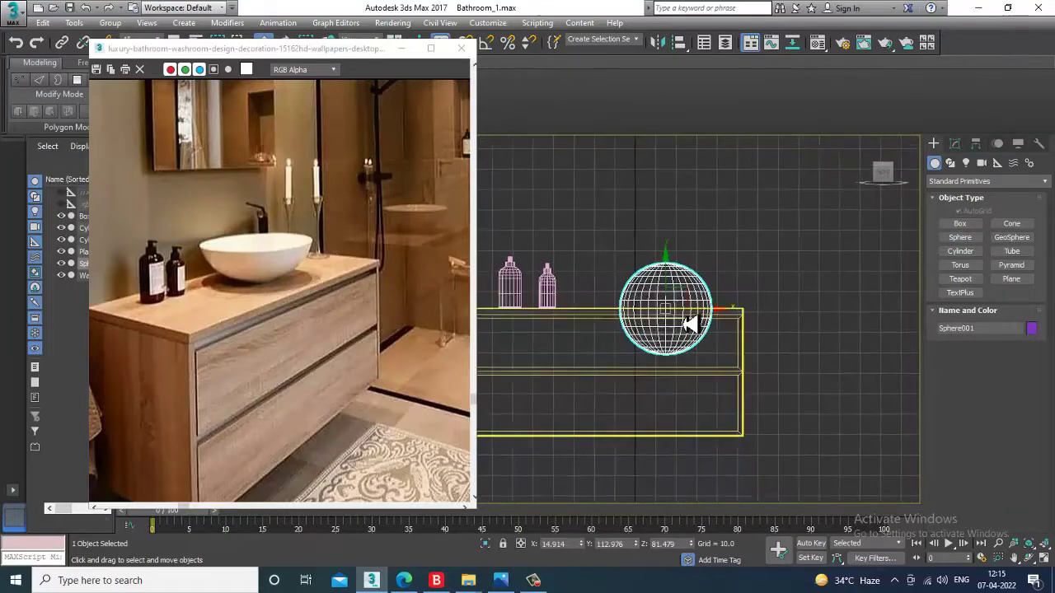
- Raise the sphere about 21.6 in the front view so that its underside rests on the vanity top
drag(669, 297, 674, 253)
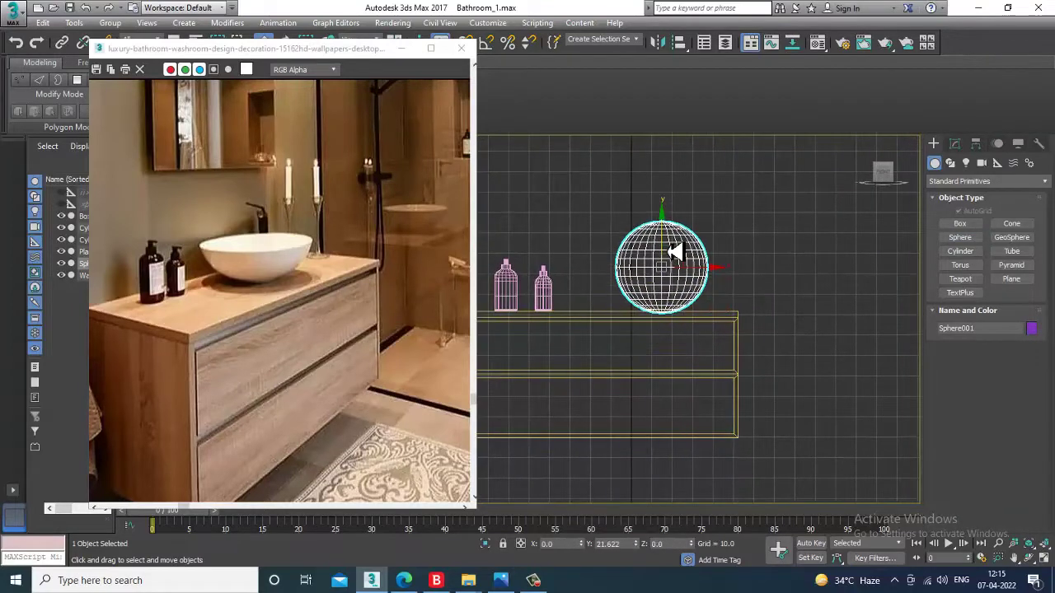
scroll(671, 252, up, 5)
middle_drag(720, 333, 723, 338)
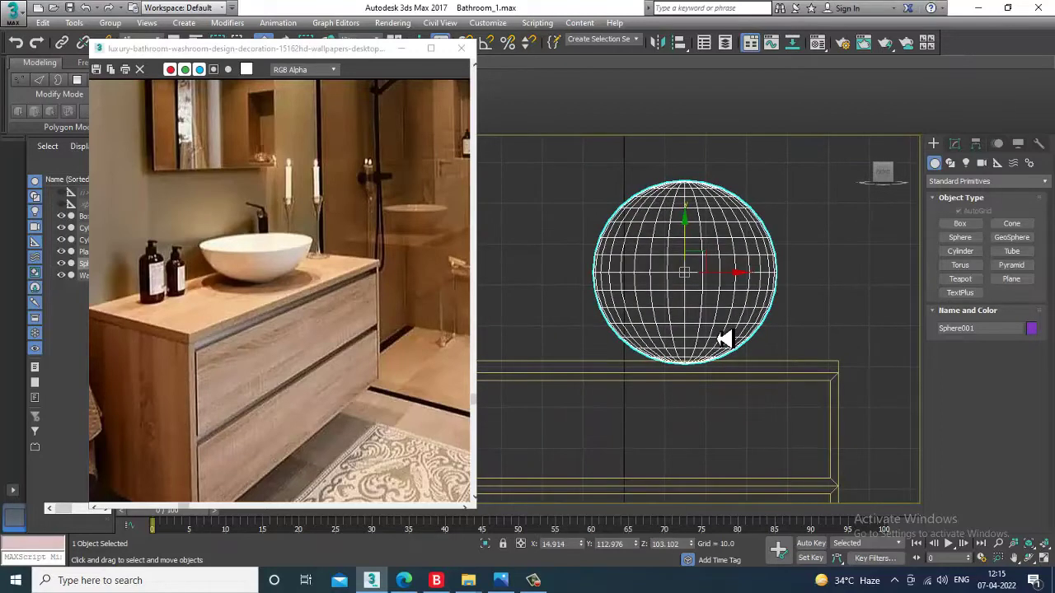
- Set the sphere's segments to 40 and convert it to an editable poly
click(954, 145)
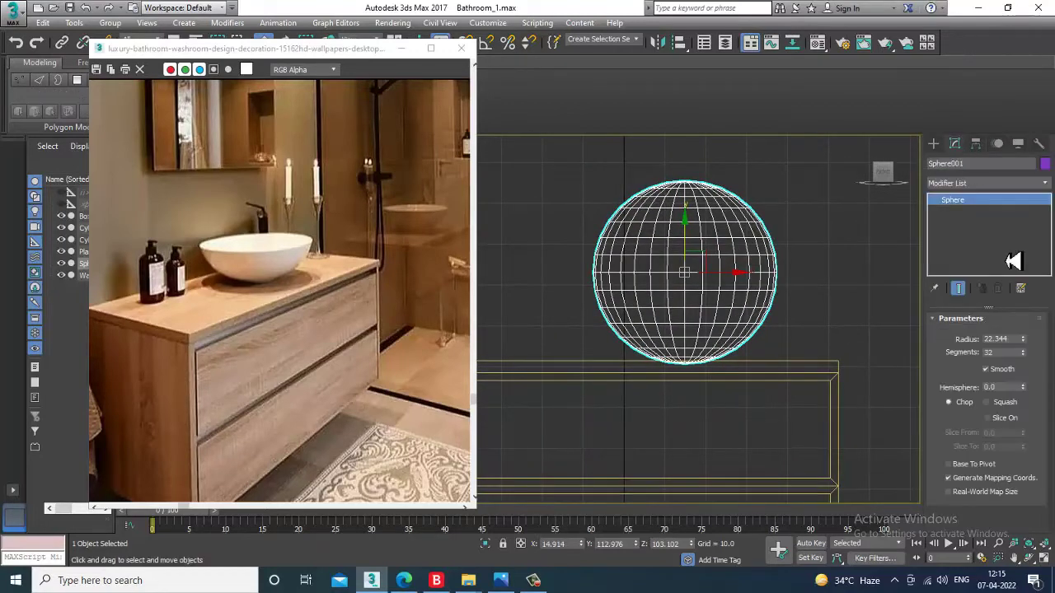
click(1023, 350)
click(1023, 350)
click(1024, 350)
click(1024, 350)
click(1024, 350)
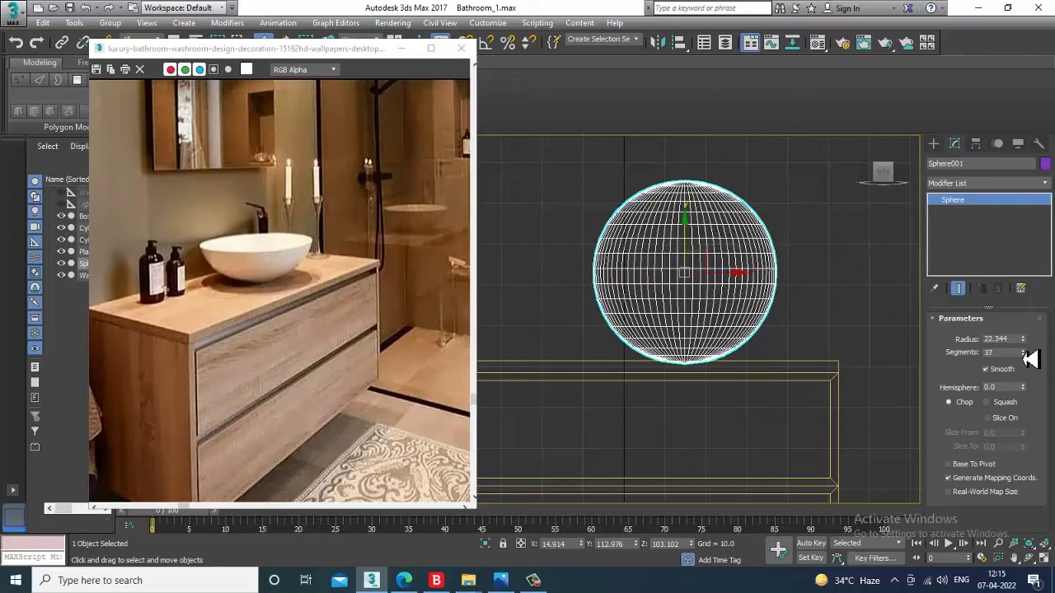
click(1024, 350)
click(1023, 350)
click(1024, 350)
right_click(654, 245)
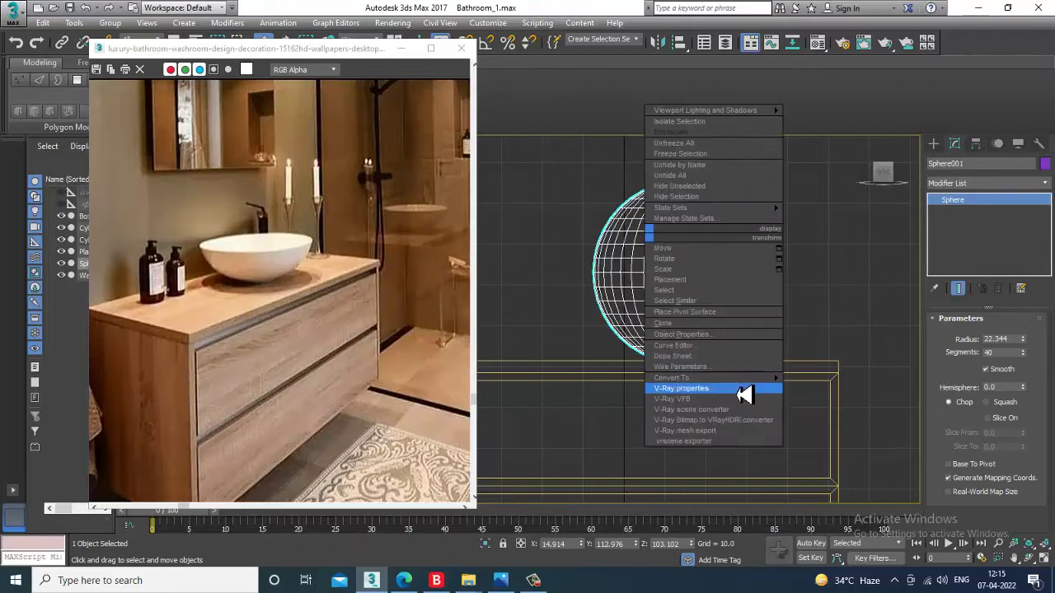
mouse_move(742, 378)
click(852, 394)
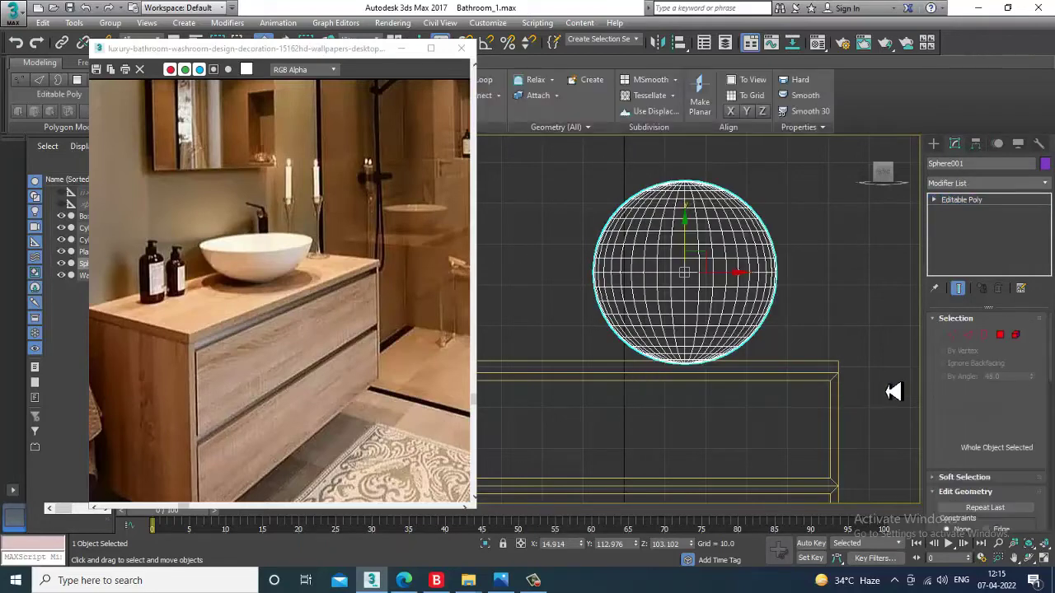
- Delete the polygons of the sphere's upper half to leave an open bowl
click(1000, 335)
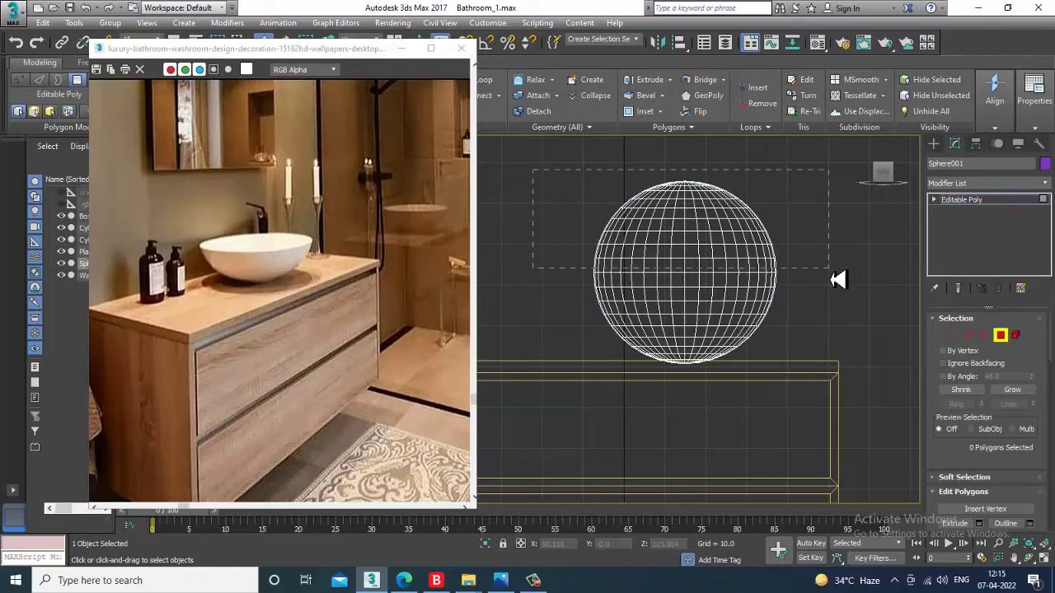
drag(837, 280, 831, 278)
key(Delete)
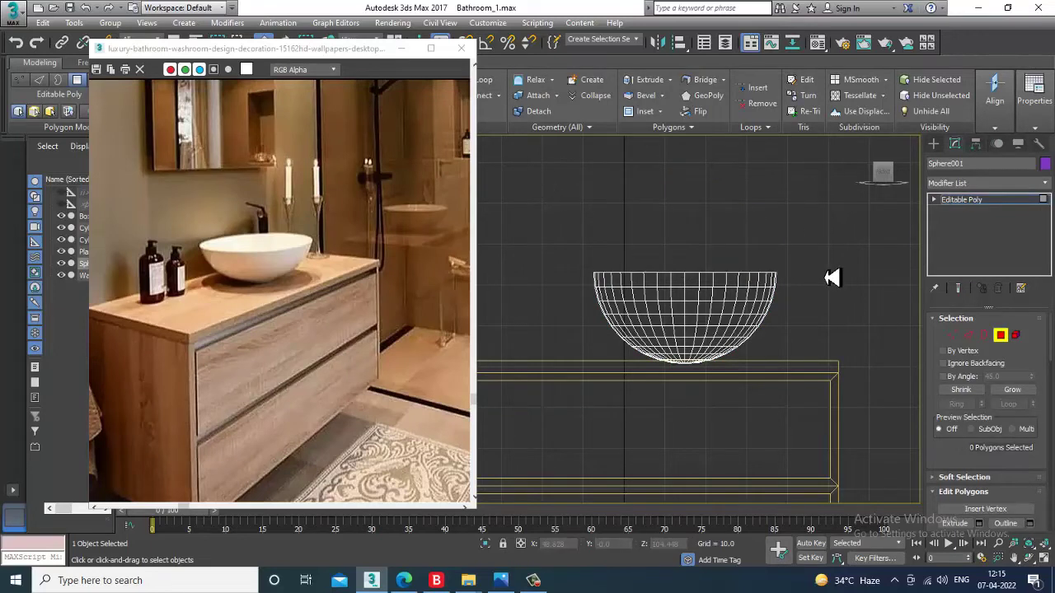
- Delete the lowest polygons at the bowl's underside to cut the base flat
scroll(747, 410, up, 3)
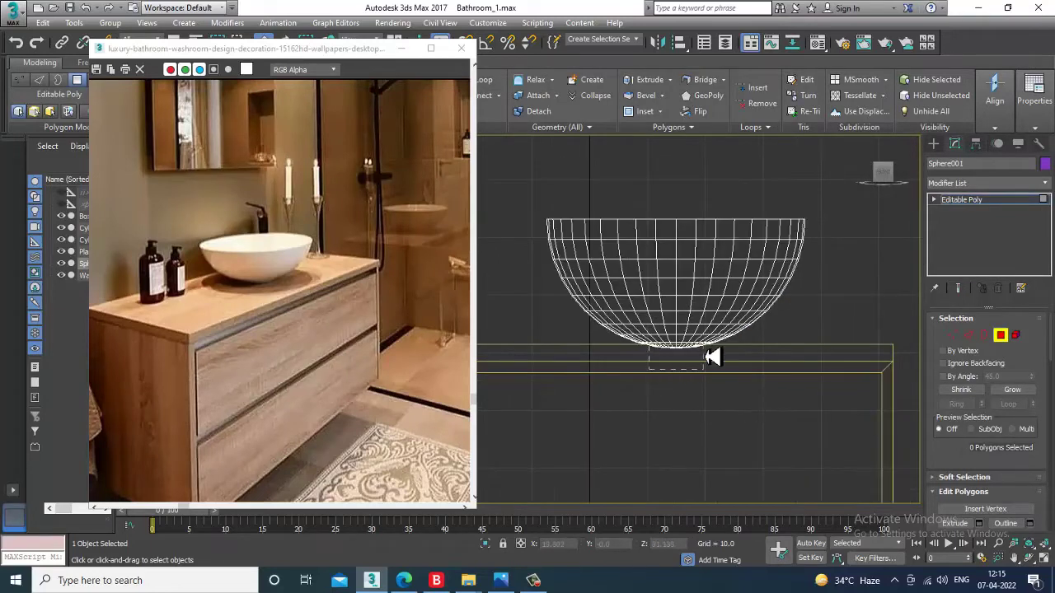
drag(716, 359, 755, 348)
scroll(713, 358, up, 4)
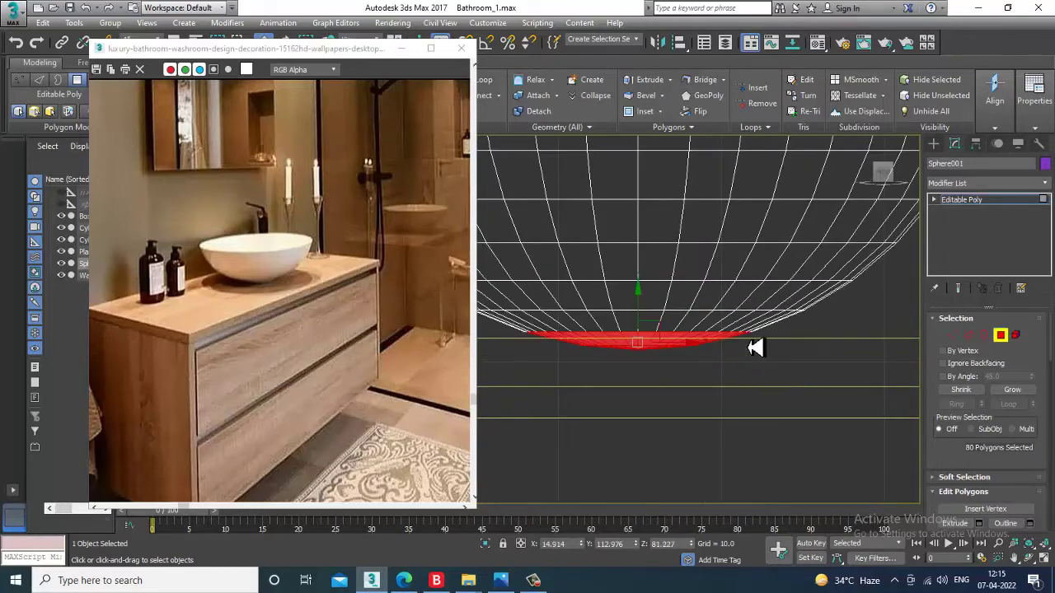
key(Delete)
- Delete the top row of polygons around the bowl's rim in the front view to make the basin shallower
key(alt+w)
click(788, 421)
key(alt+w)
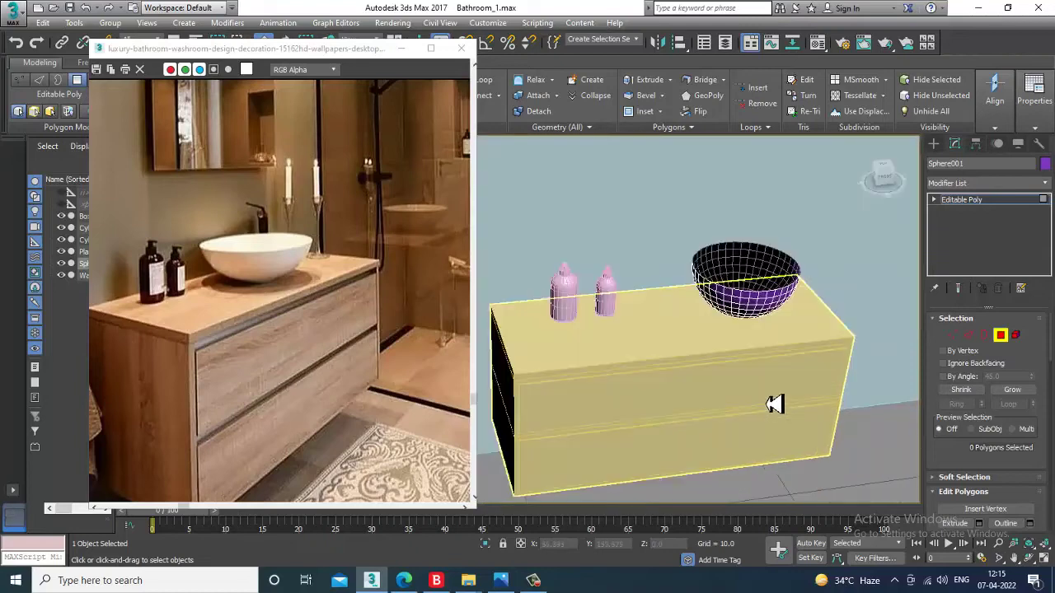
alt+middle_drag(775, 405, 756, 327)
middle_drag(756, 326, 727, 365)
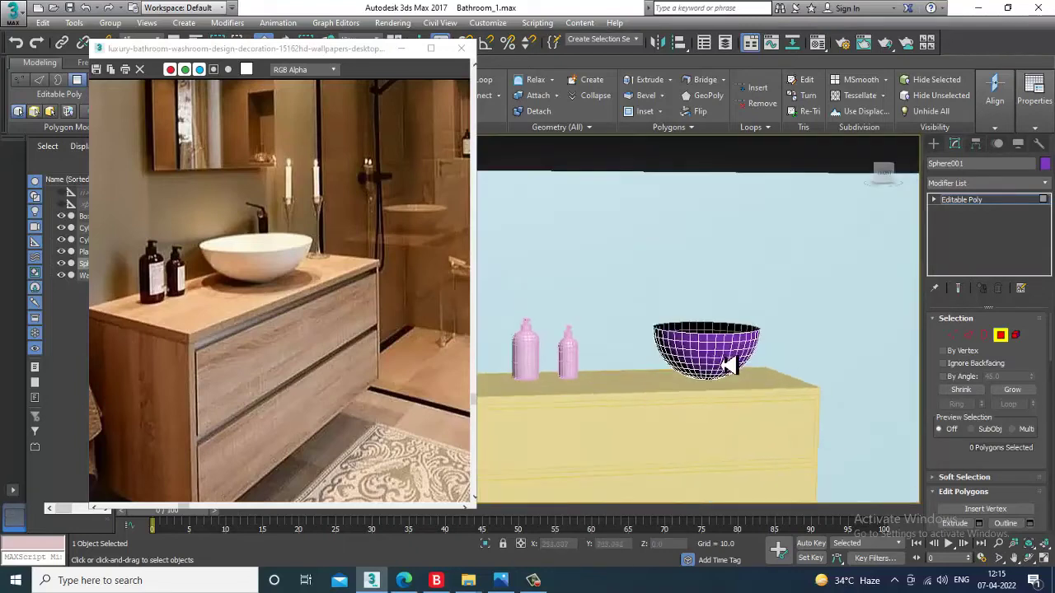
key(alt+w)
click(728, 197)
key(alt+w)
middle_drag(647, 210, 744, 313)
scroll(728, 295, down, 4)
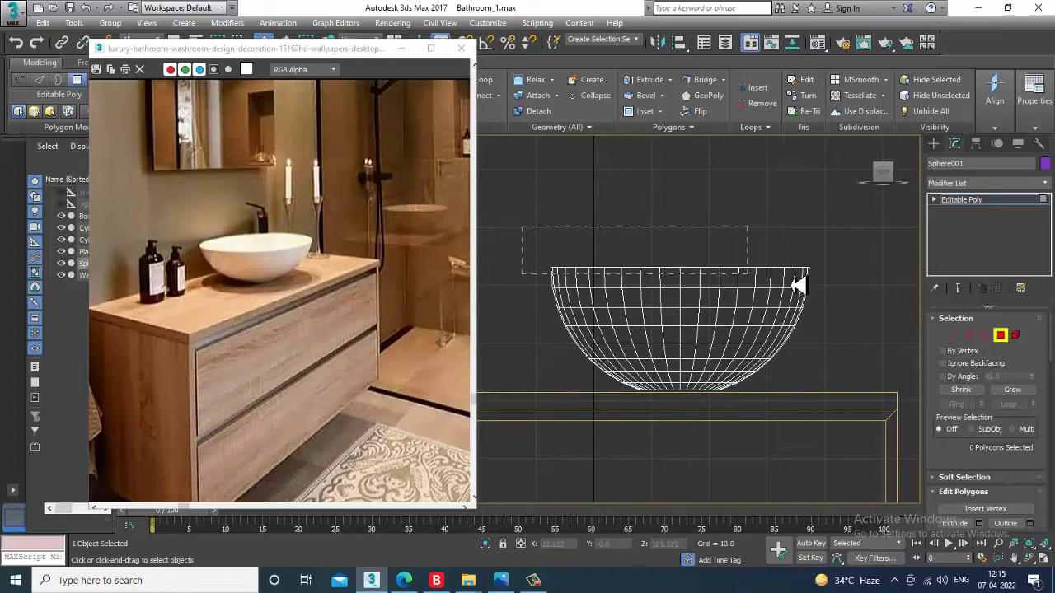
drag(799, 285, 870, 289)
key(Delete)
- Leave polygon editing and scale the whole basin uniformly to about 118.4 percent
key(alt+w)
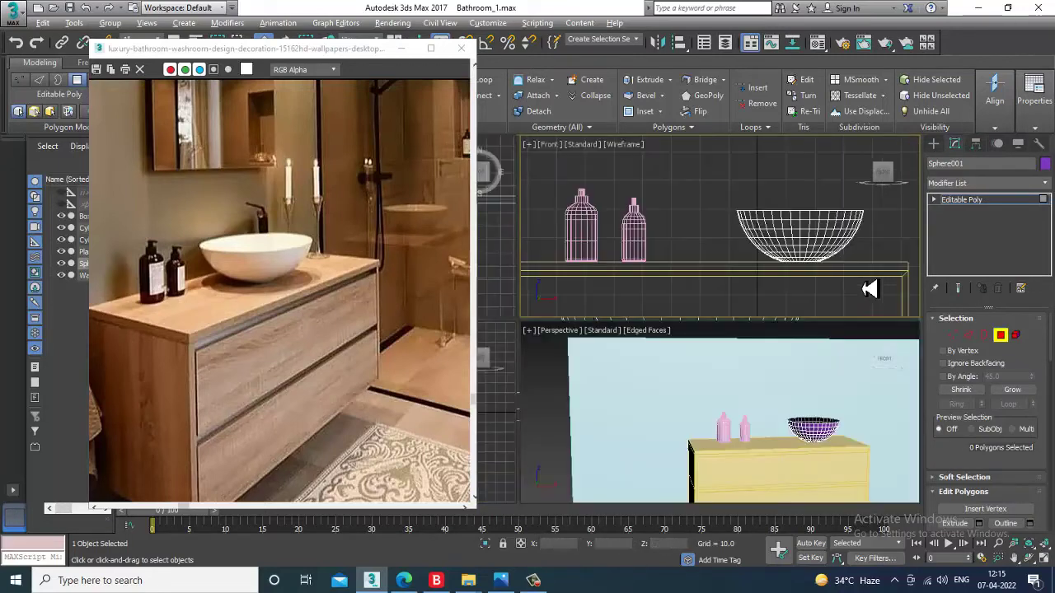
click(781, 481)
key(alt+w)
scroll(733, 371, up, 4)
alt+middle_drag(721, 334, 758, 350)
scroll(683, 370, down, 3)
scroll(688, 344, down, 3)
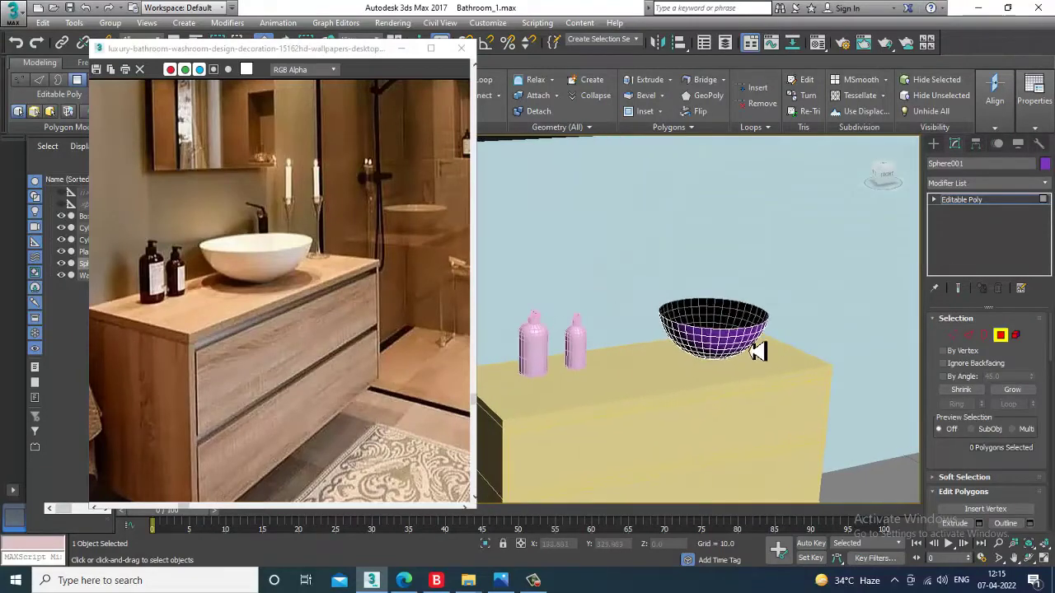
click(989, 200)
key(r)
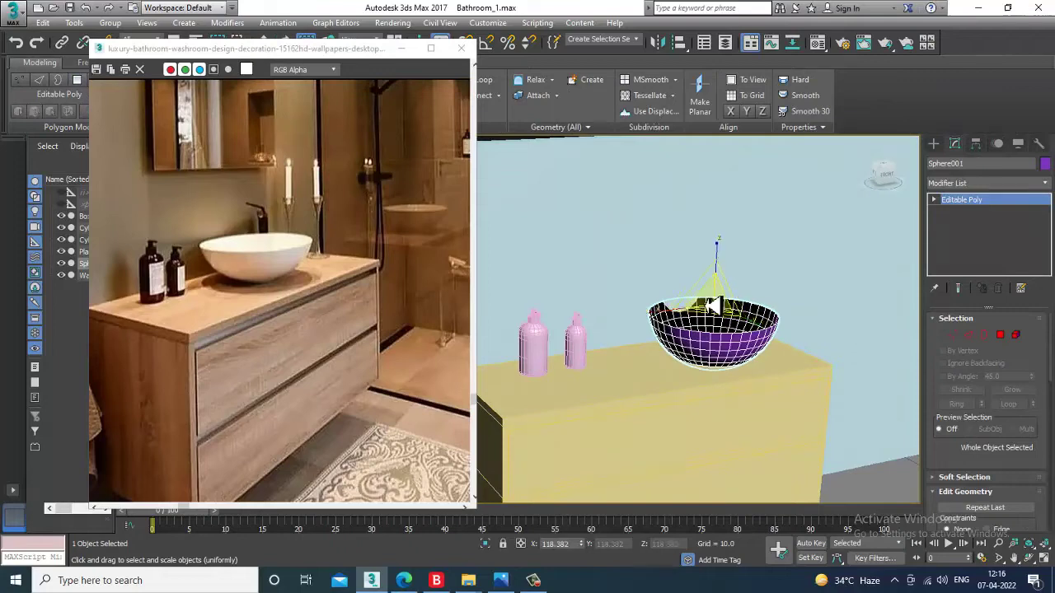
- Move the basin about 7.4 along X towards the bottles
alt+middle_drag(713, 306, 736, 332)
key(r)
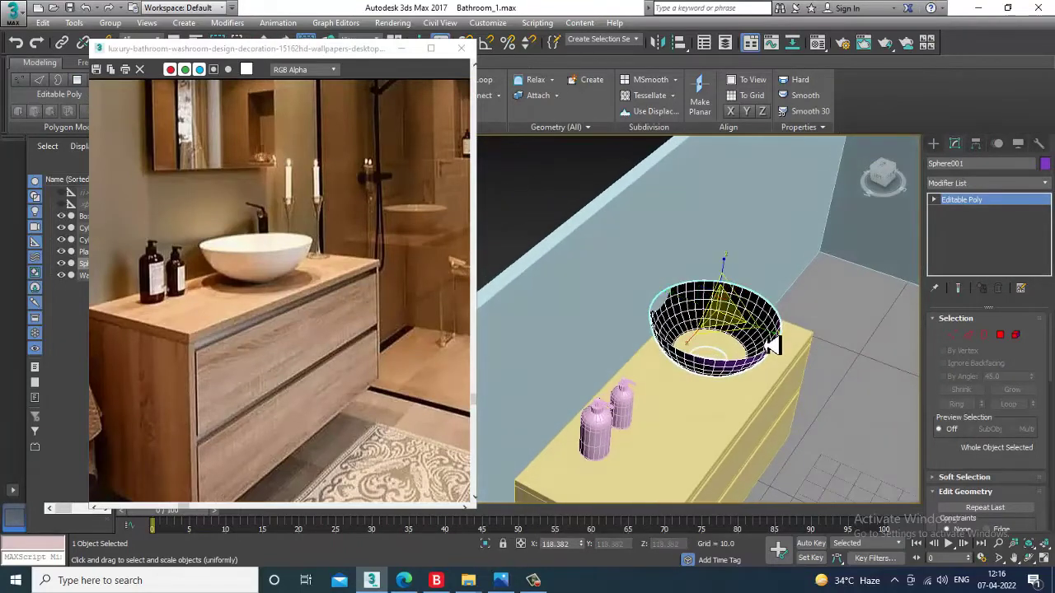
key(f)
key(w)
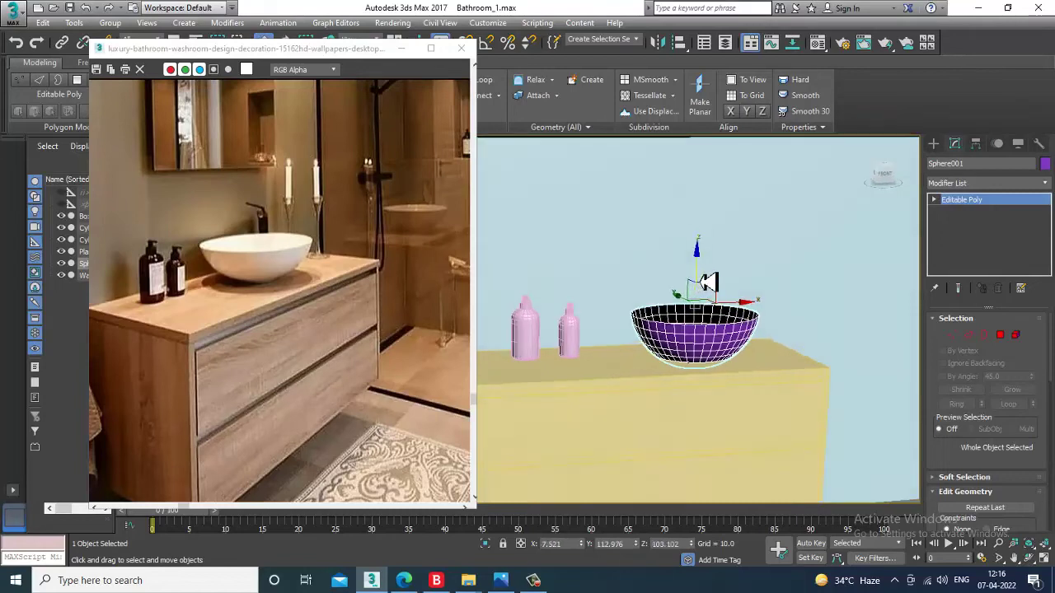
- Apply a Shell modifier with an outer amount of 1.0 to give the basin wall thickness
alt+middle_drag(847, 270, 874, 289)
scroll(796, 307, up, 3)
click(945, 184)
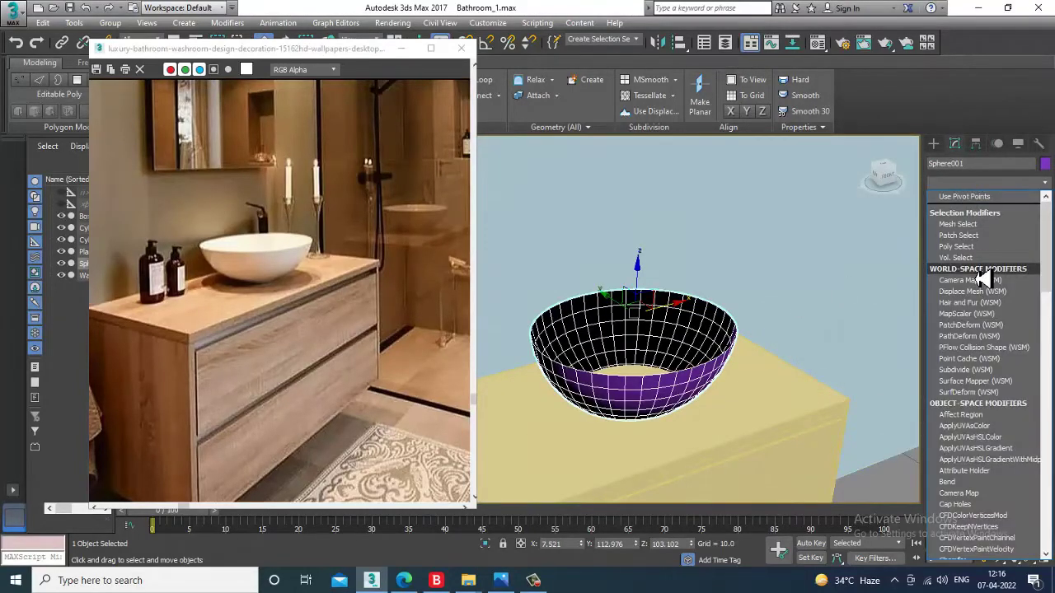
text(sh)
key(Return)
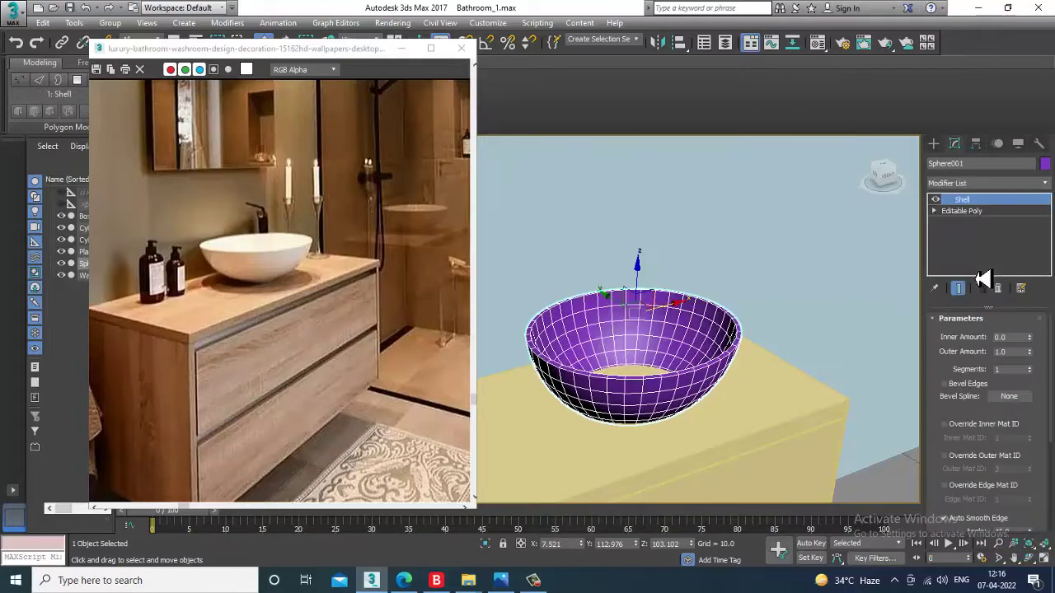
- Raise the basin about 4.3 along Z so that its base sits on the vanity top
alt+middle_drag(696, 344, 651, 297)
mouse_move(651, 297)
mouse_down()
mouse_move(640, 278)
mouse_move(655, 281)
mouse_up()
alt+middle_drag(674, 326, 719, 312)
scroll(848, 311, down, 3)
alt+middle_drag(719, 311, 759, 320)
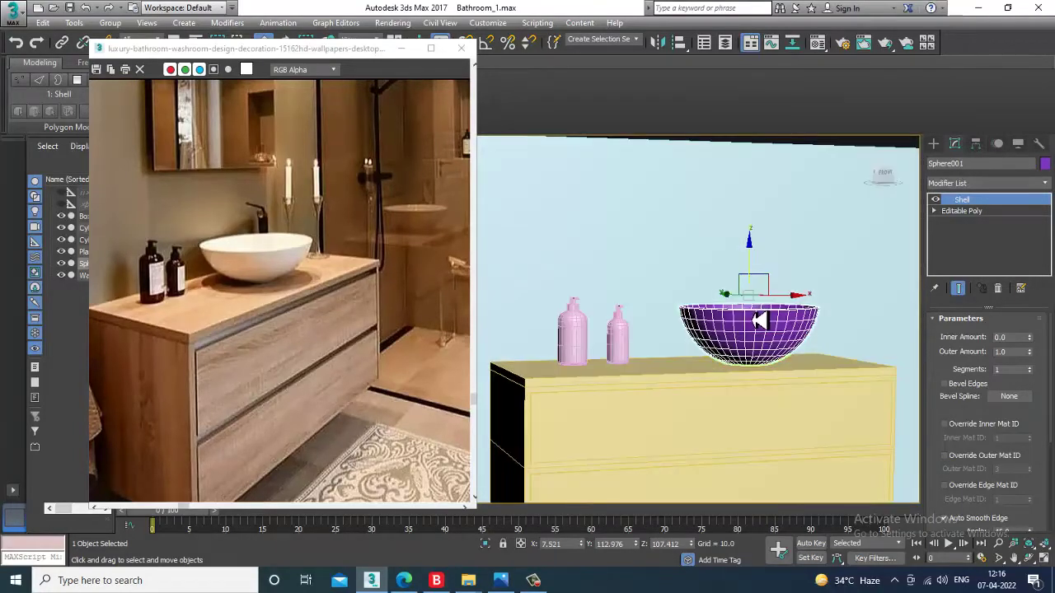
- Convert the shelled basin to an editable poly and apply an FFD (box) 4x4x4 modifier
scroll(758, 320, up, 4)
right_click(765, 337)
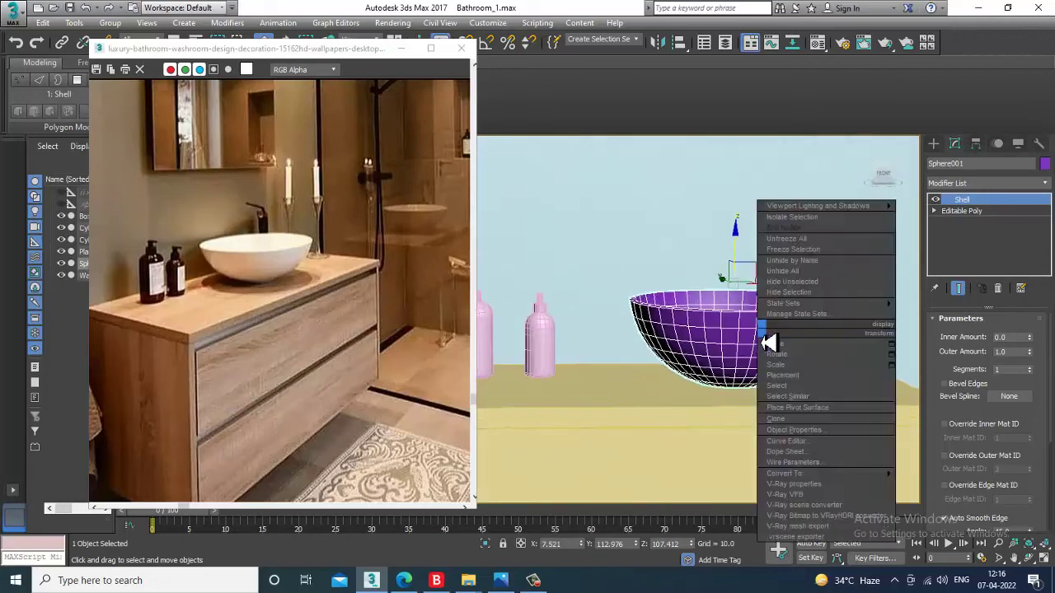
mouse_move(874, 474)
click(977, 486)
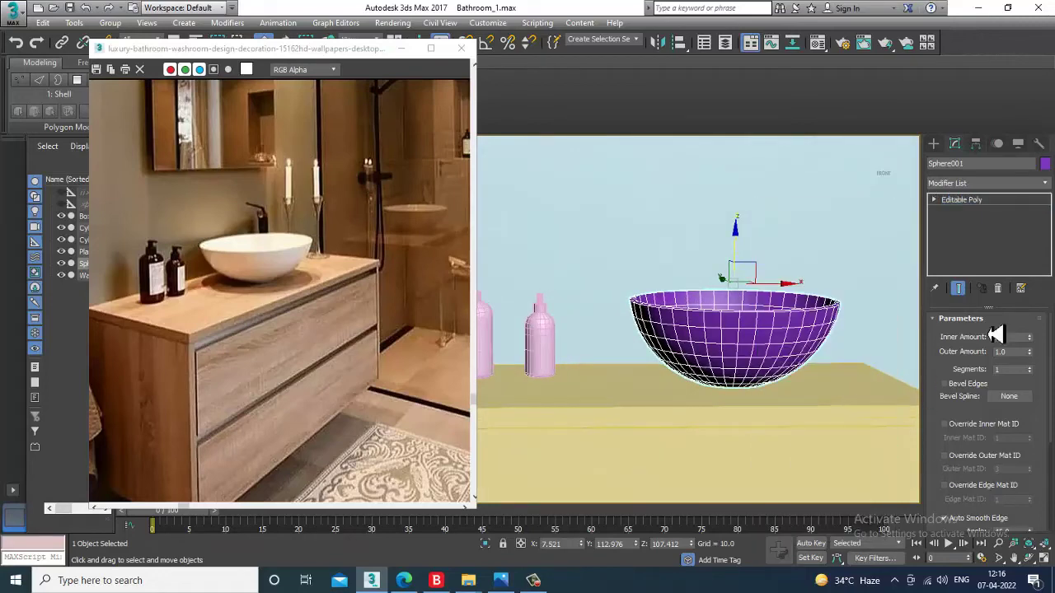
click(973, 184)
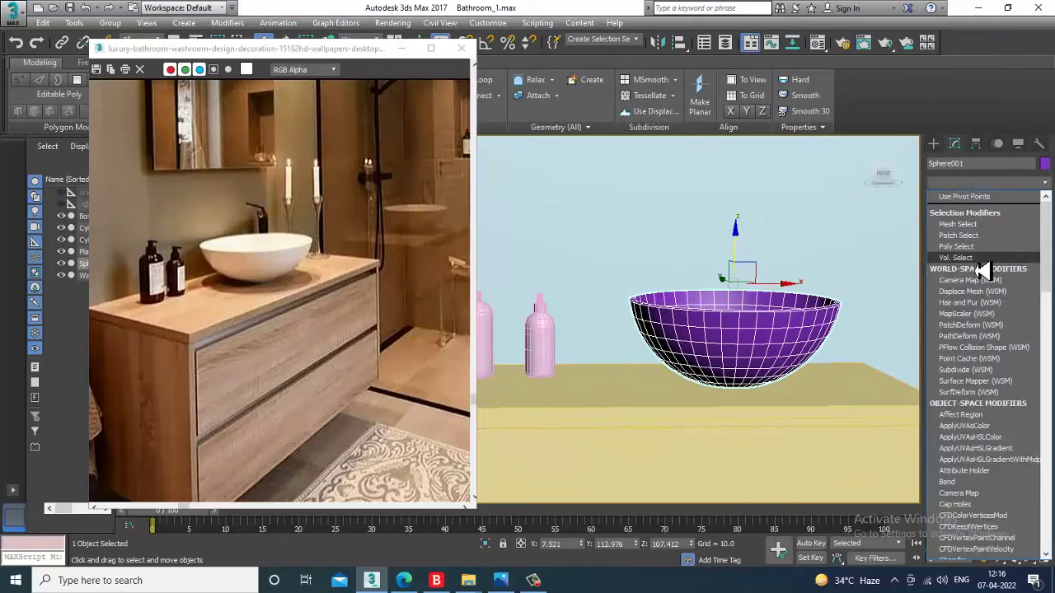
scroll(983, 272, down, 10)
click(955, 241)
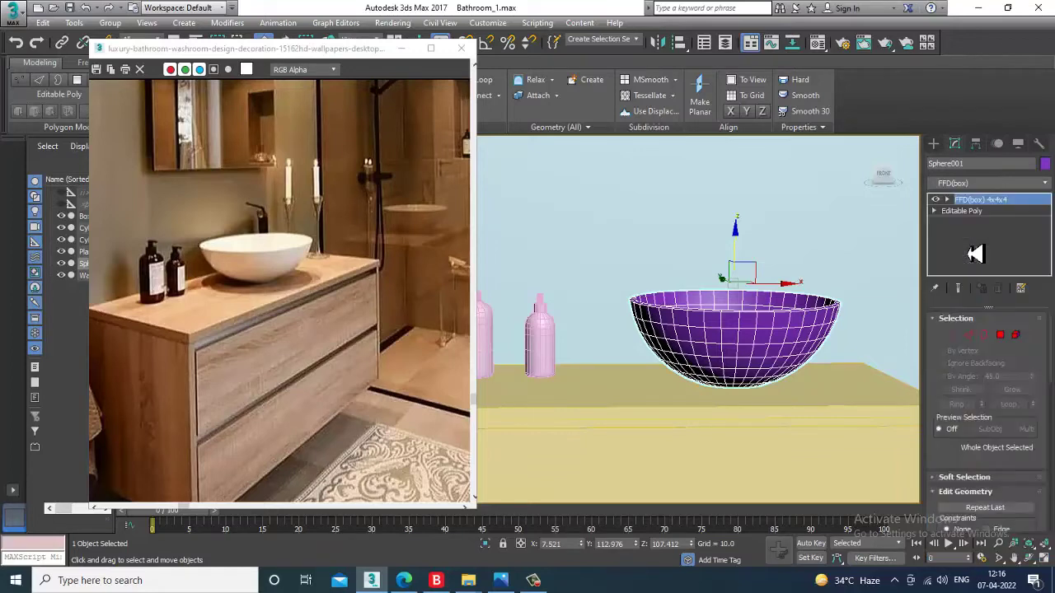
- Lower the upper two rows of the basin's FFD control points by about 1.5 in the front view
key(alt+w)
key(alt+w)
key(z)
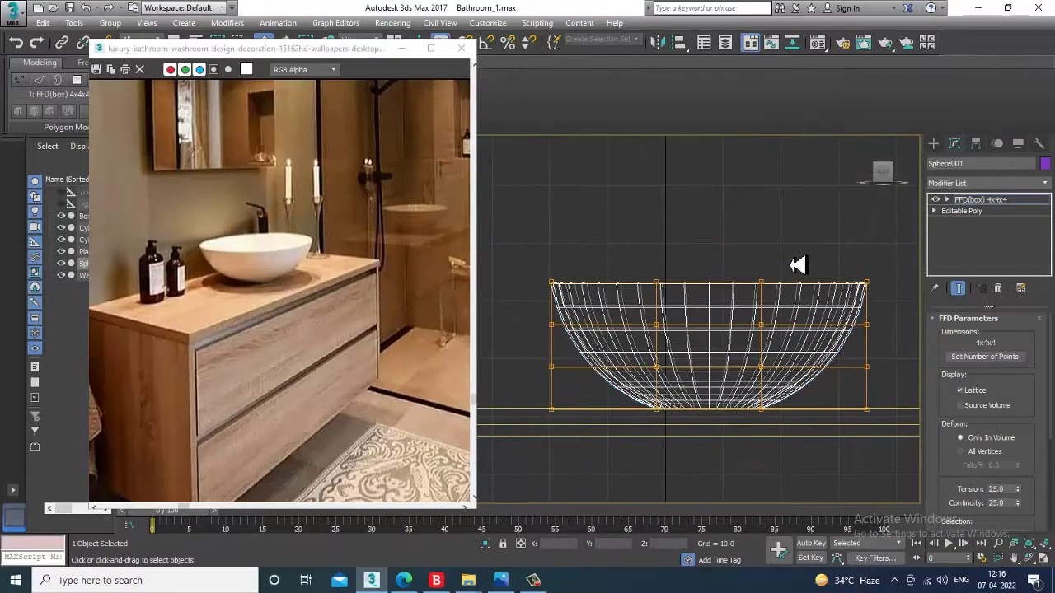
drag(986, 351, 986, 351)
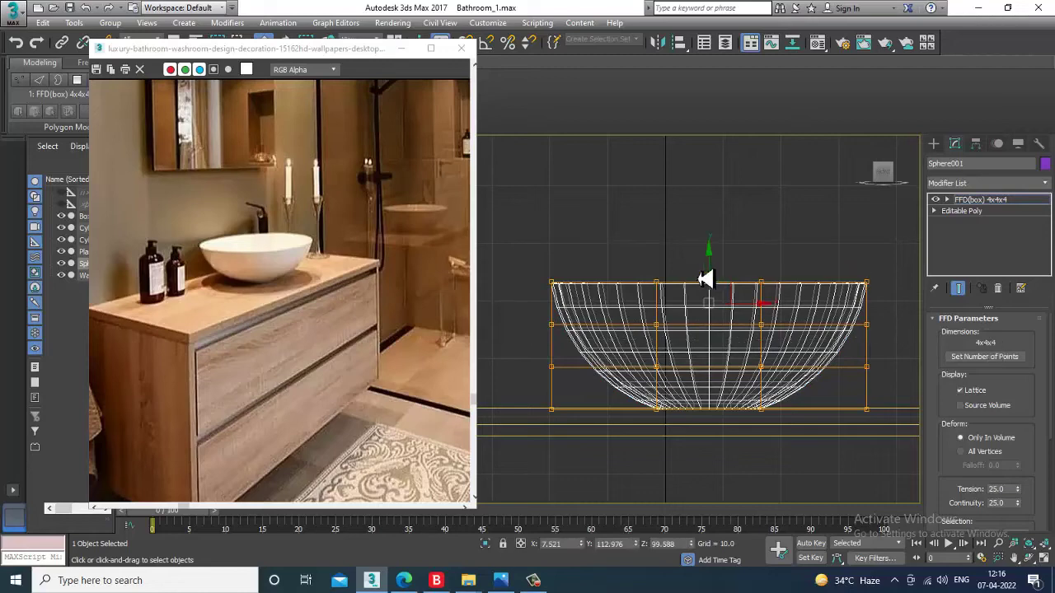
drag(716, 274, 724, 283)
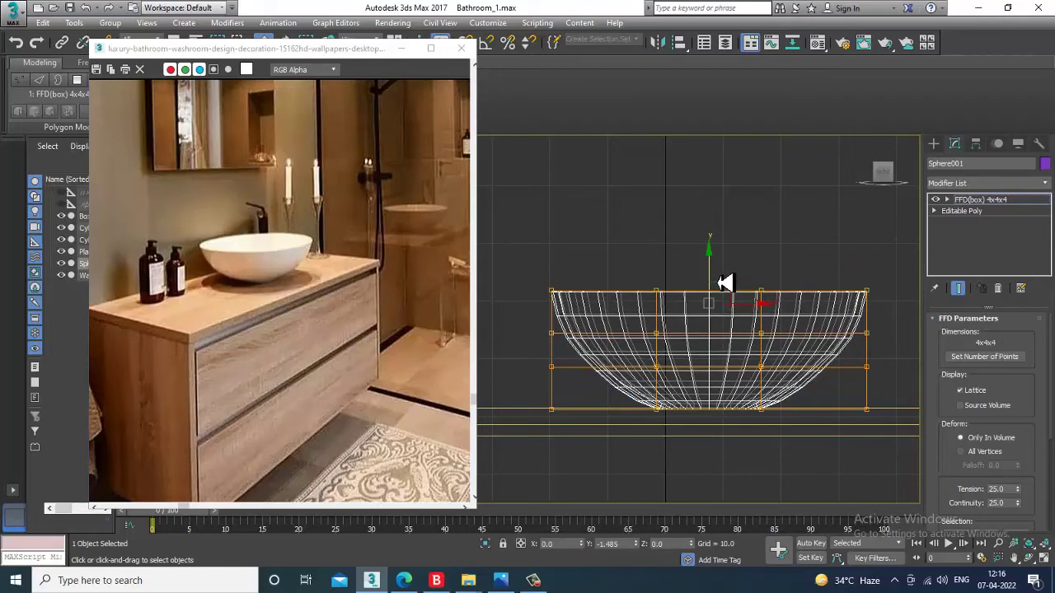
- Compare the basin's shape in perspective with the wash basin in the reference photo
key(alt+w)
click(800, 440)
key(alt+w)
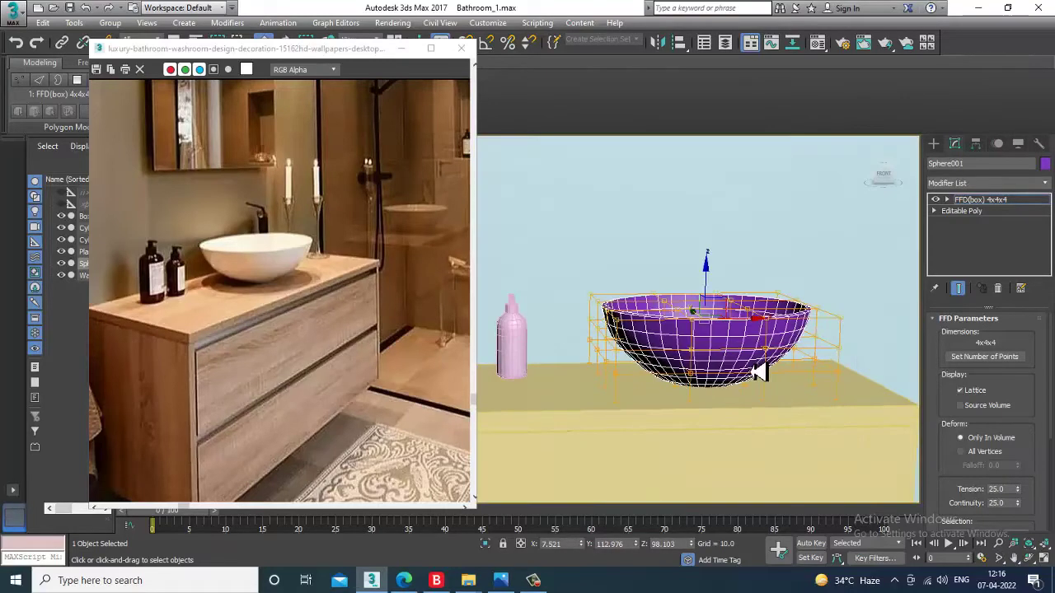
alt+middle_drag(753, 372, 780, 382)
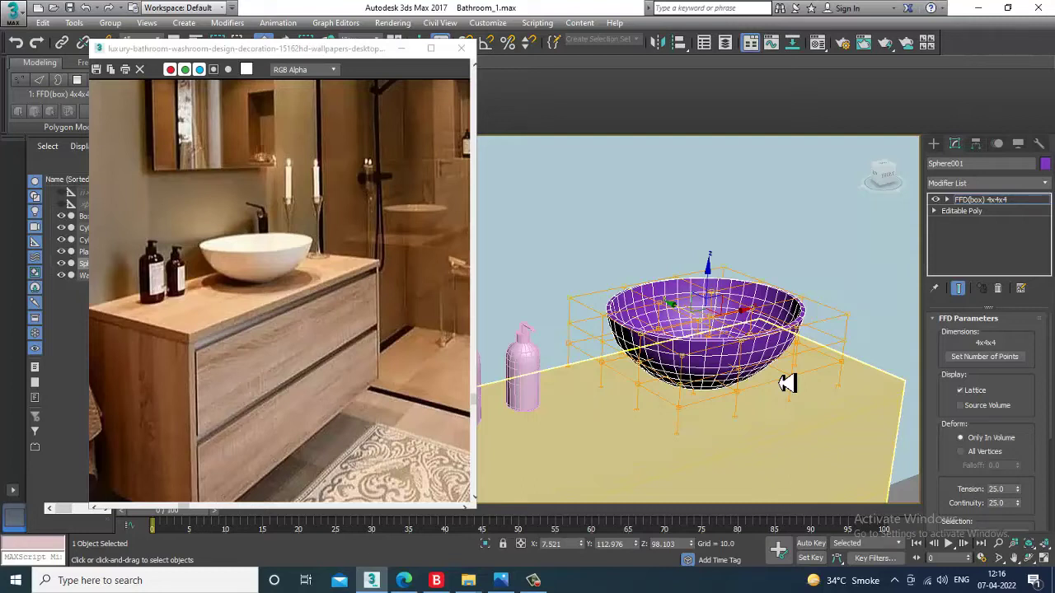
key(1)
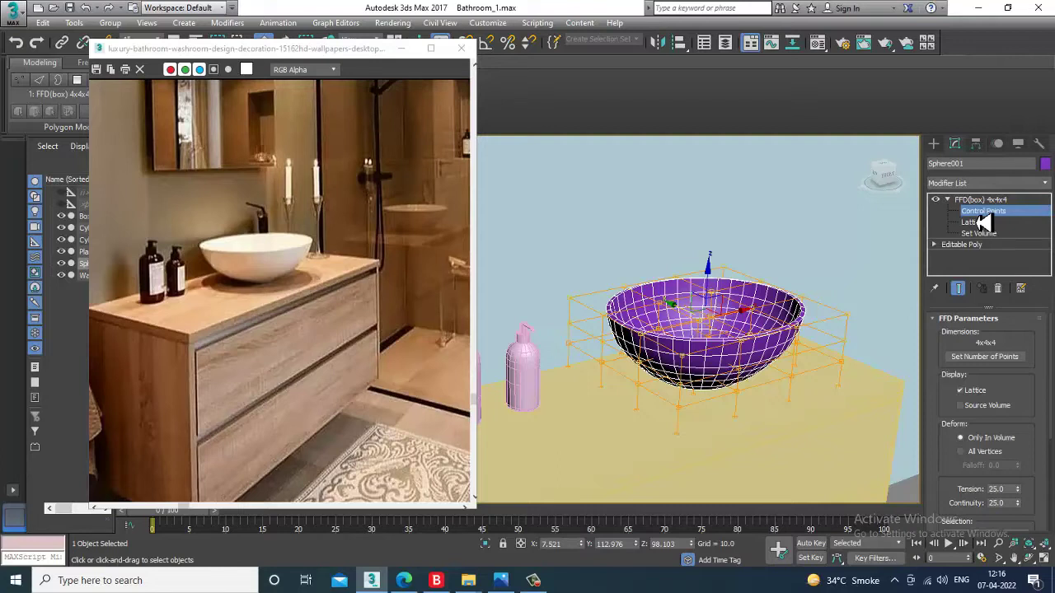
scroll(273, 246, up, 2)
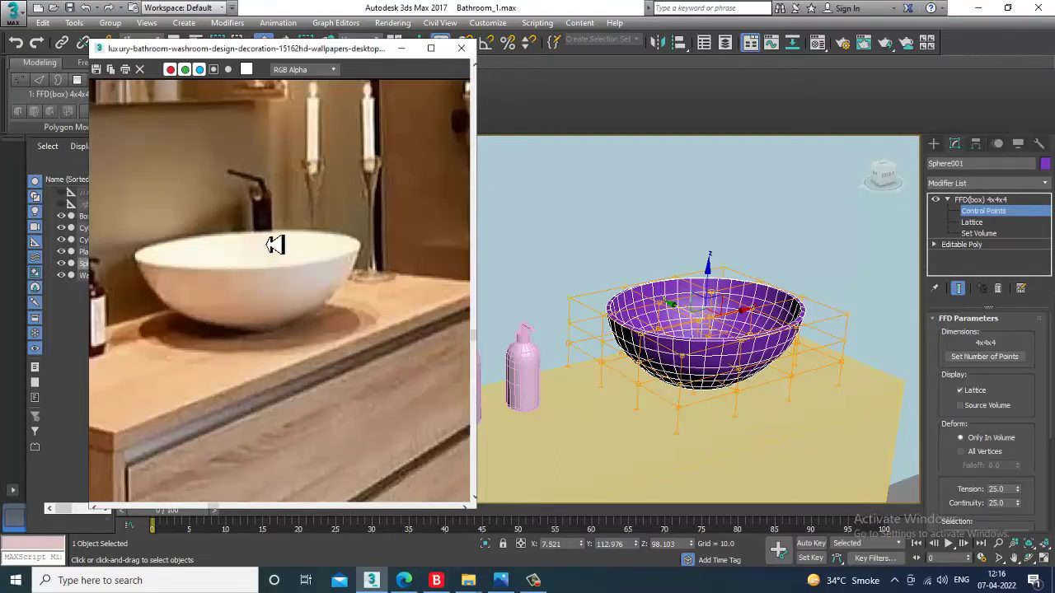
scroll(285, 250, down, 2)
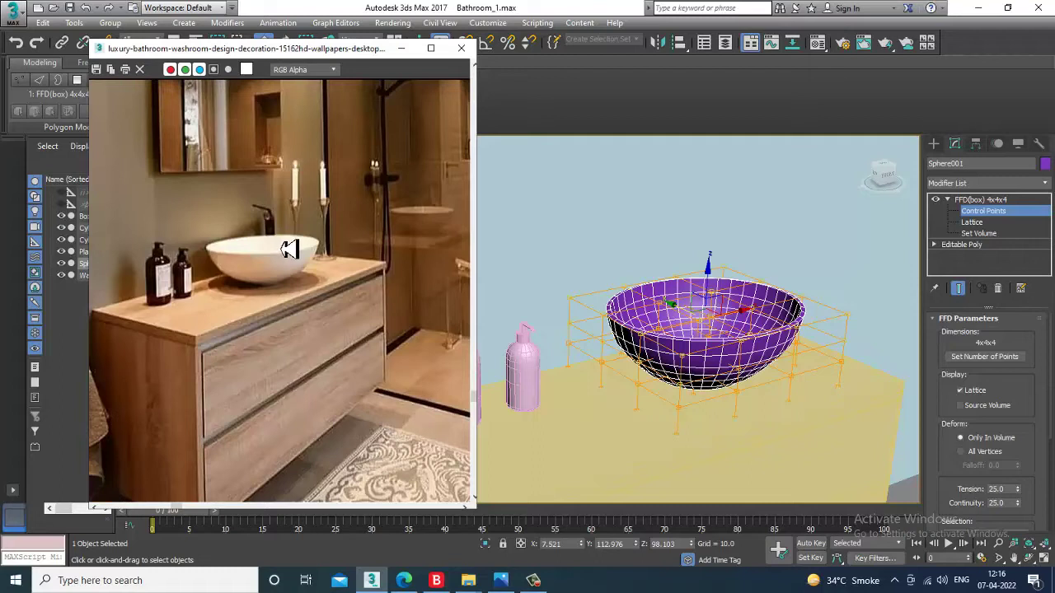
click(534, 581)
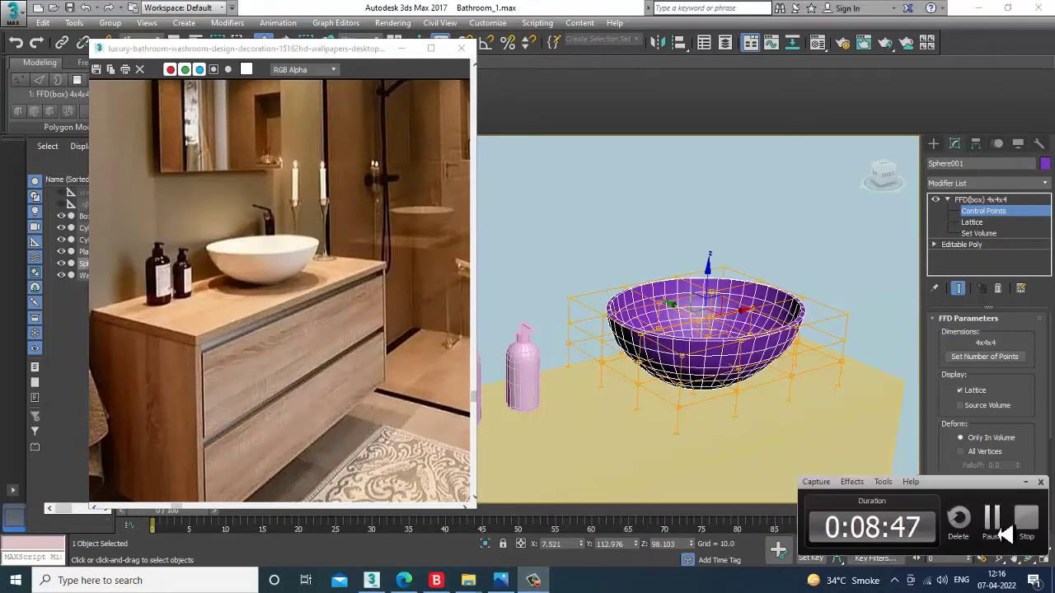
click(1004, 536)
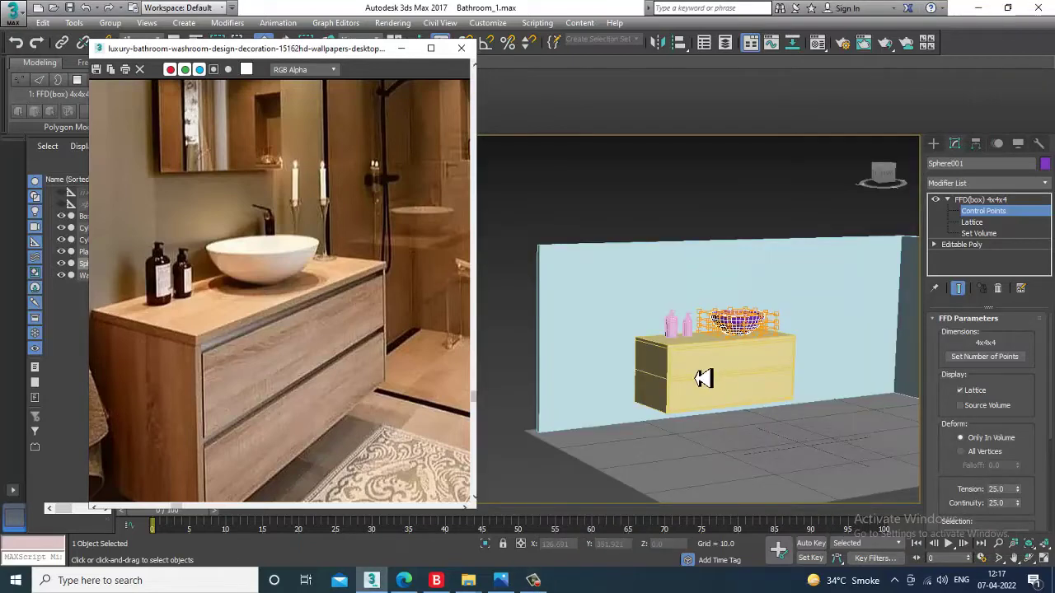
- Raise the top vertices of the walls along Z to a height of about 218
click(1008, 201)
click(817, 277)
scroll(827, 302, down, 3)
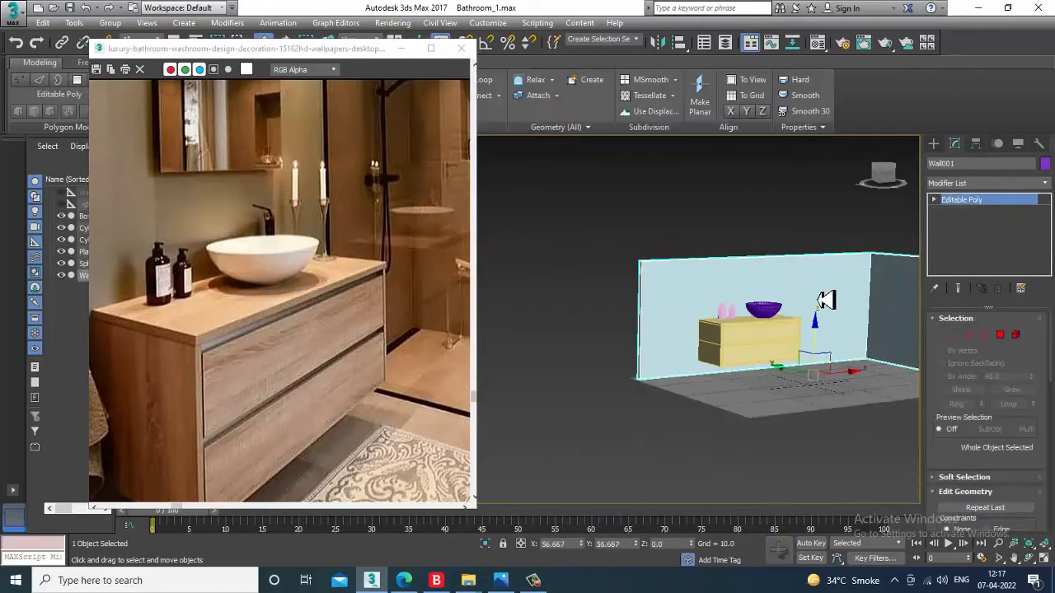
alt+middle_drag(826, 302, 862, 303)
middle_drag(861, 304, 815, 289)
key(1)
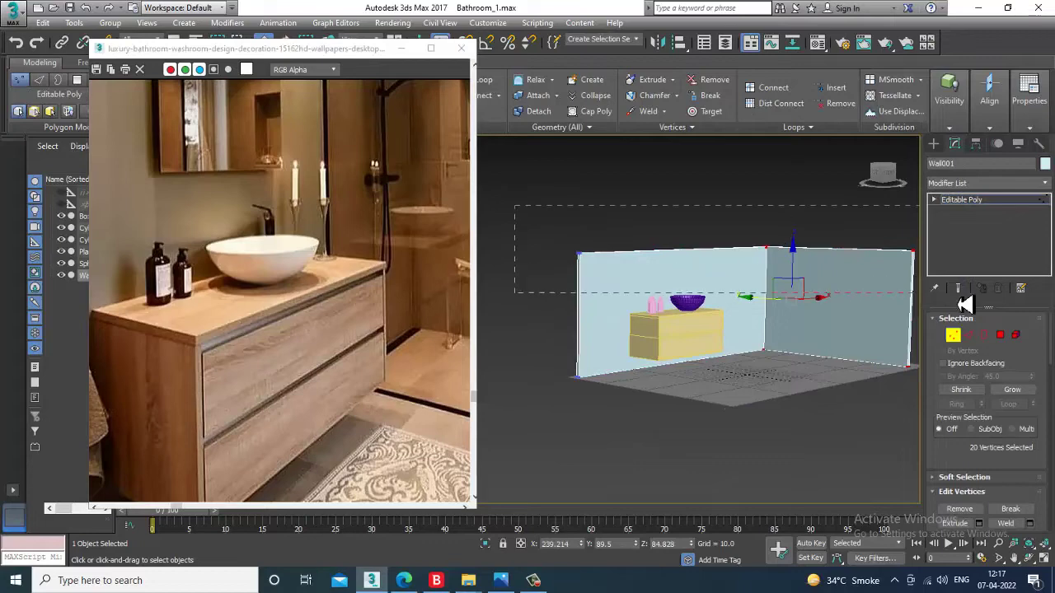
drag(966, 305, 960, 302)
drag(772, 219, 766, 169)
scroll(257, 256, down, 3)
scroll(717, 321, up, 3)
scroll(717, 322, up, 5)
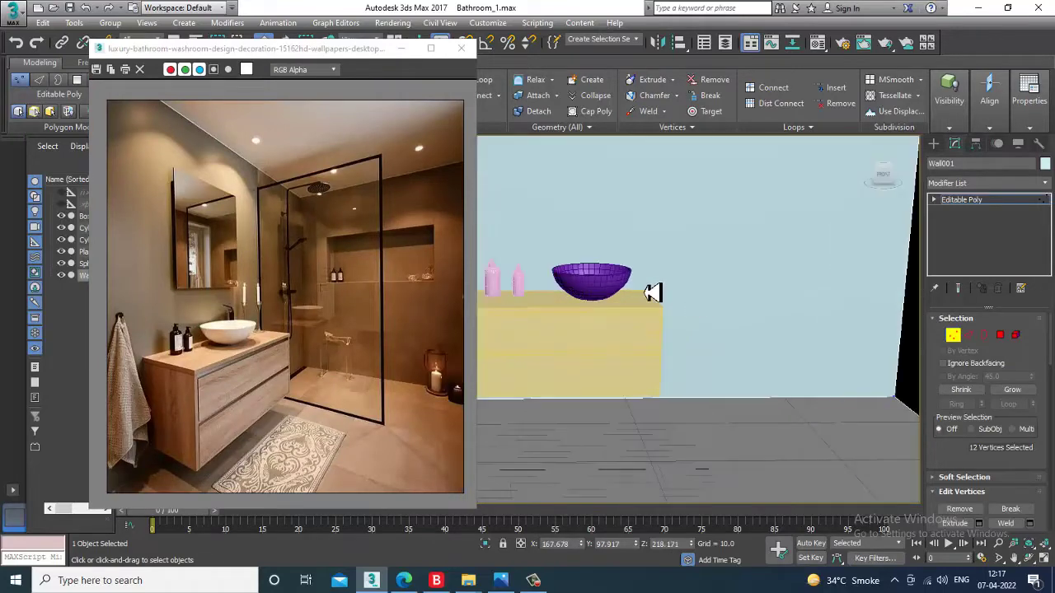
click(992, 204)
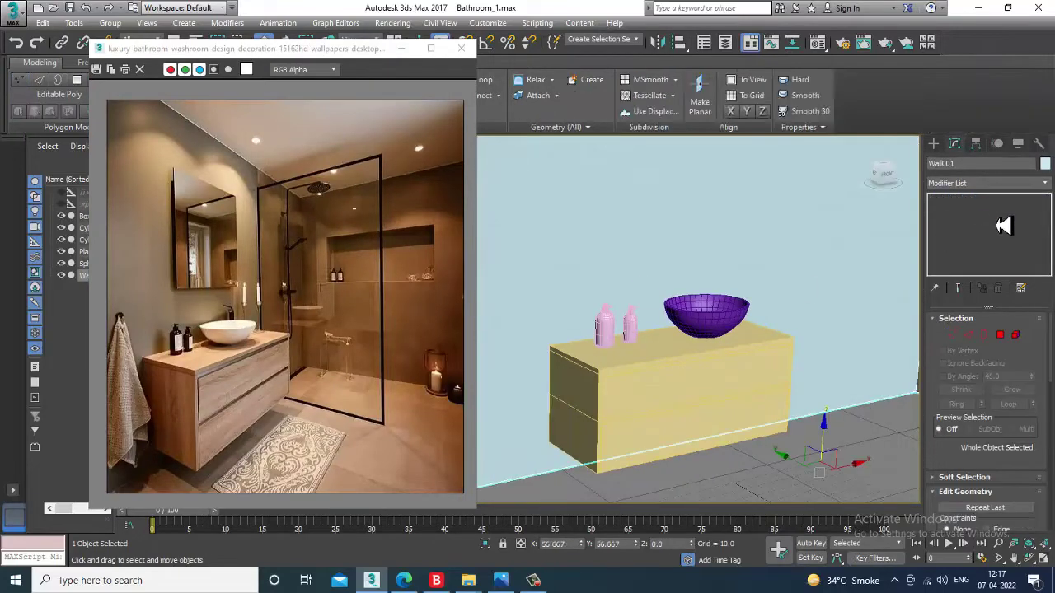
- Assign the same grey object color to all objects in the scene
key(ctrl+a)
click(1045, 164)
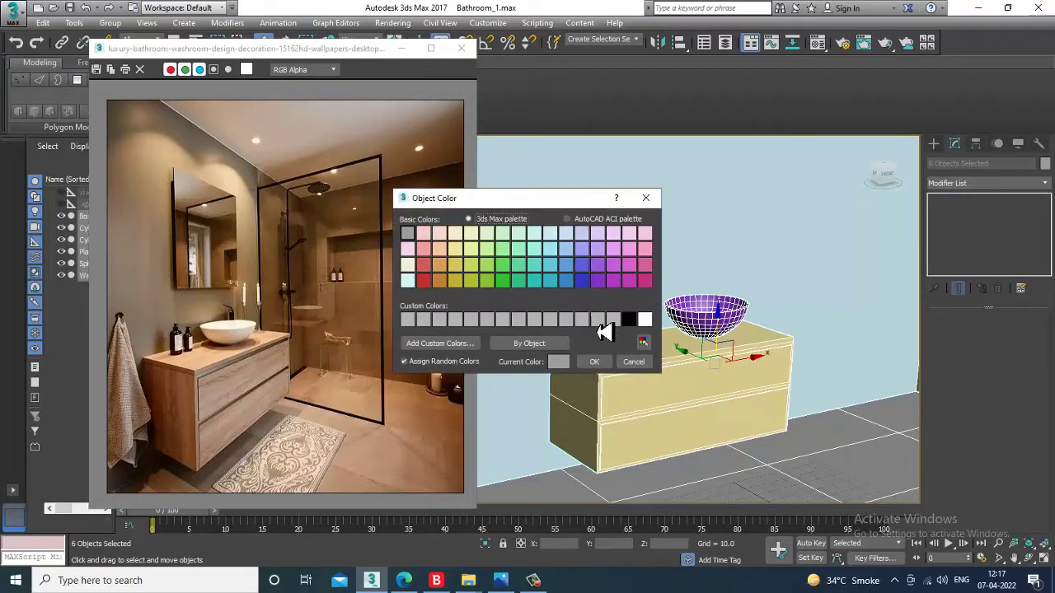
click(595, 363)
- Apply a TurboSmooth modifier with 1 iteration to the wash basin
key(f)
scroll(721, 329, up, 5)
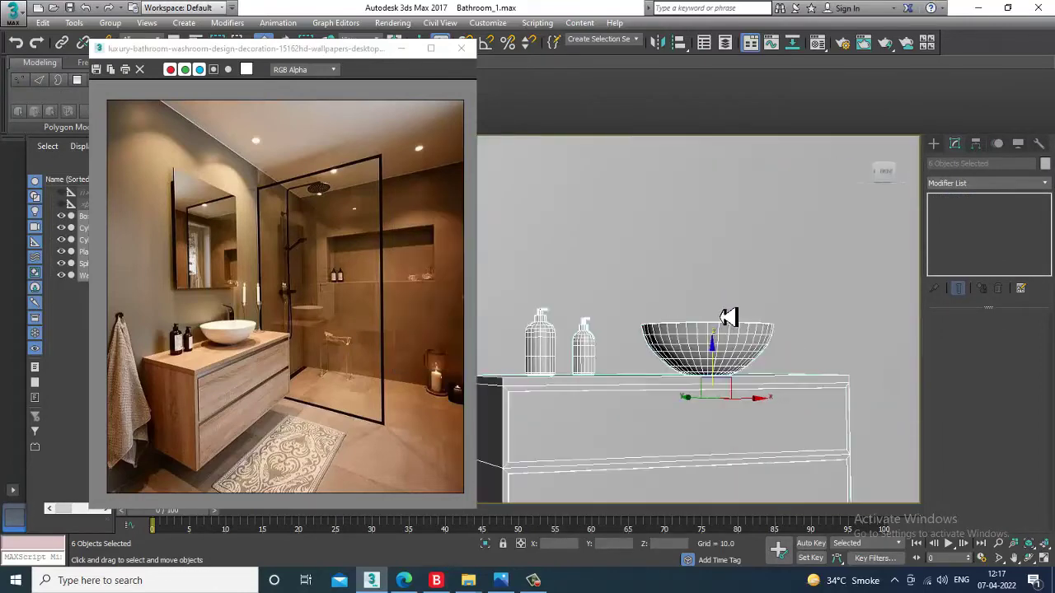
scroll(725, 340, up, 3)
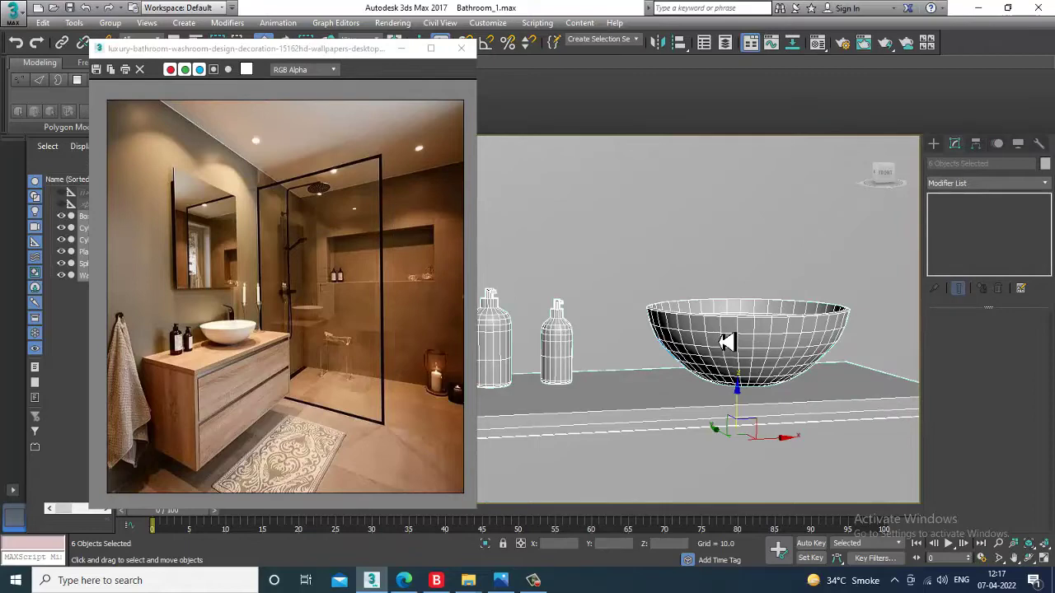
scroll(725, 341, up, 2)
click(747, 345)
click(985, 183)
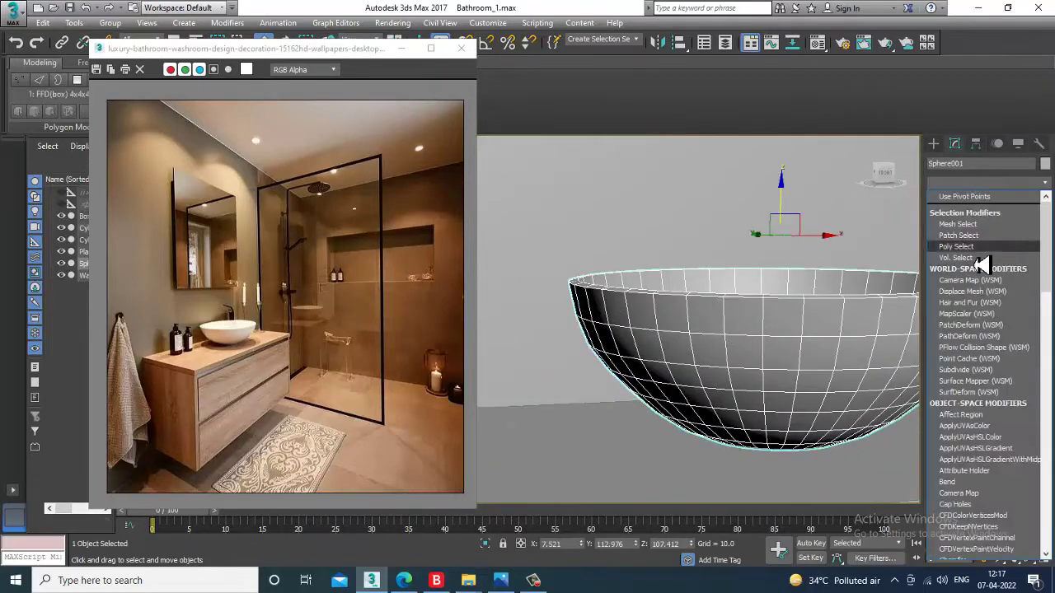
text(tu)
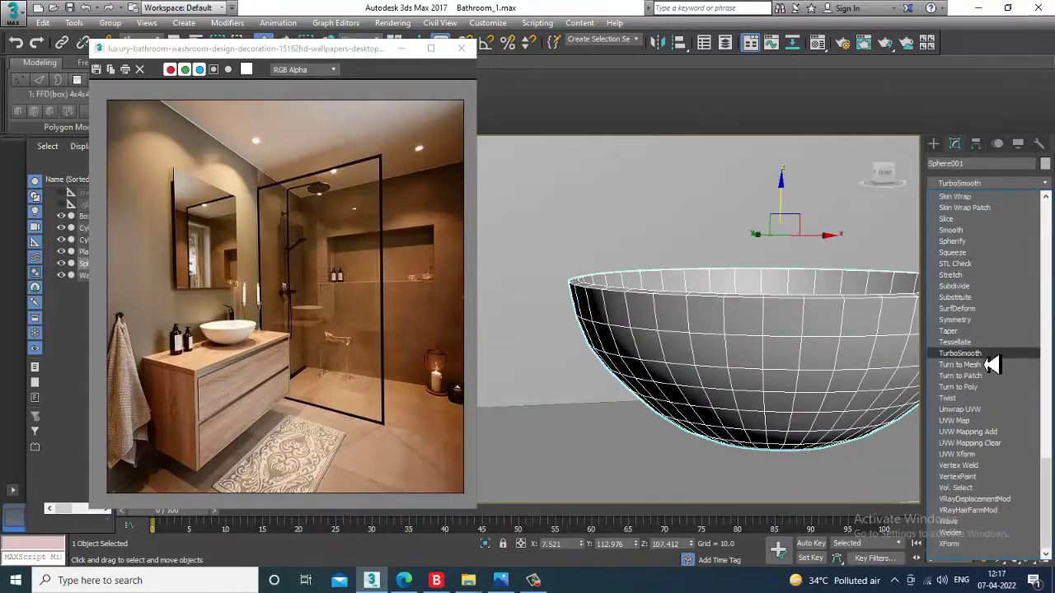
key(Return)
scroll(690, 360, down, 5)
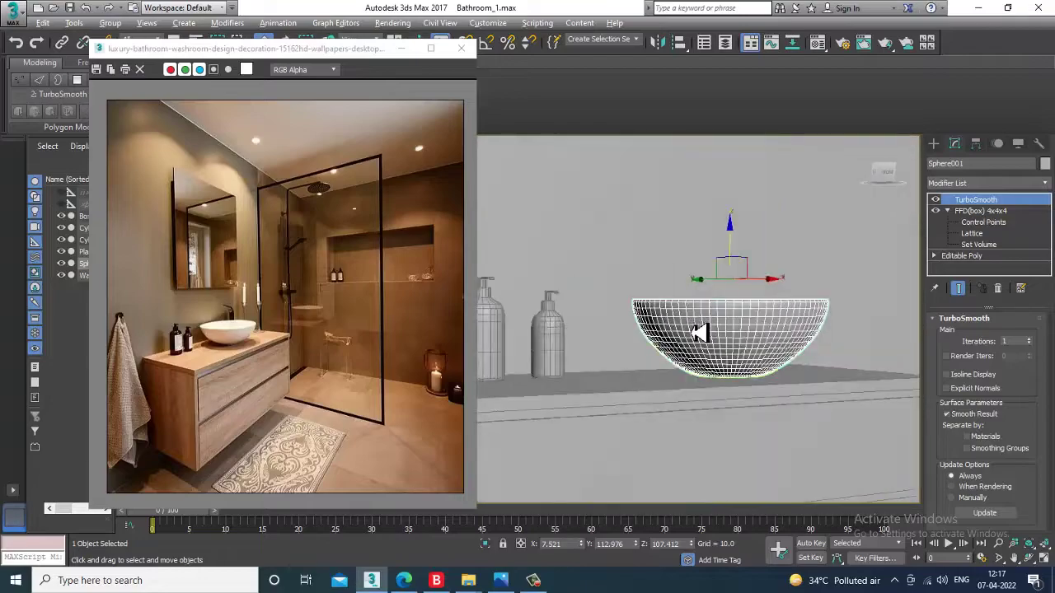
- Convert the smoothed wash basin to an editable poly
scroll(698, 332, up, 2)
mouse_move(701, 337)
alt+middle_down()
mouse_move(730, 384)
mouse_move(730, 348)
mouse_move(698, 346)
mouse_move(697, 357)
alt+middle_up()
scroll(702, 367, up, 2)
alt+middle_drag(796, 343, 770, 314)
right_click(770, 314)
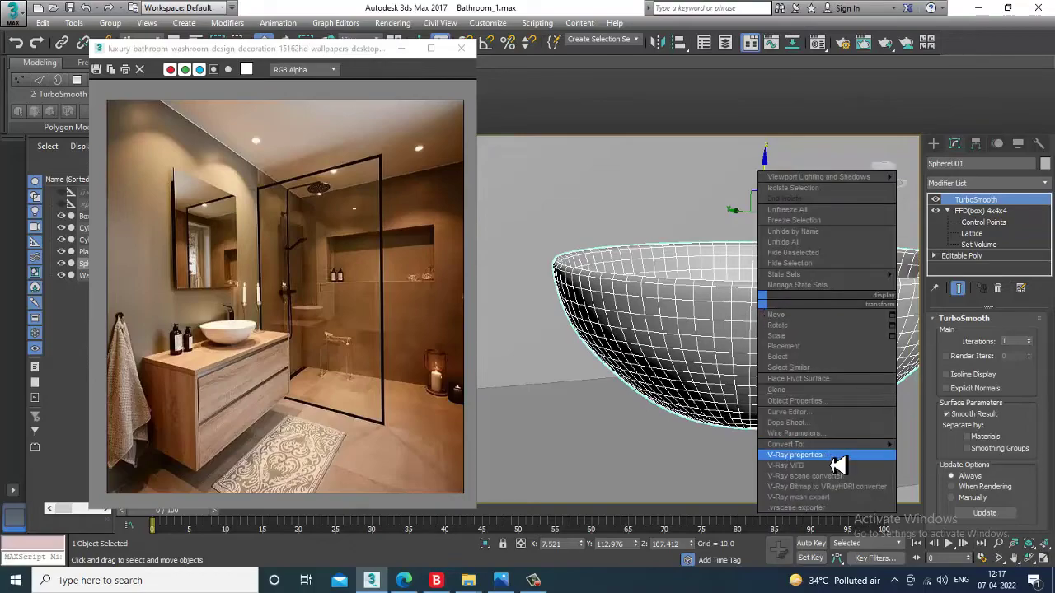
mouse_move(885, 445)
click(971, 460)
mouse_move(824, 431)
alt+middle_down()
mouse_move(829, 464)
mouse_move(815, 412)
alt+middle_up()
- Create a thin cylinder with a radius of about 3.39 on the vanity top beside the basin, using AutoGrid
click(269, 353)
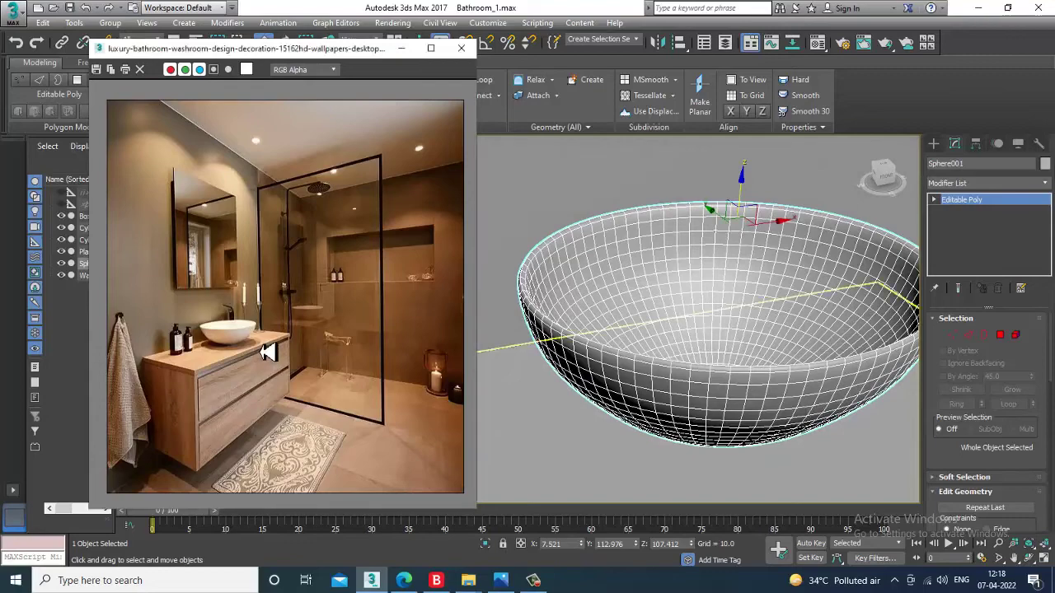
scroll(280, 356, up, 1)
middle_drag(303, 361, 363, 343)
alt+middle_drag(616, 326, 747, 379)
scroll(670, 343, down, 3)
click(935, 145)
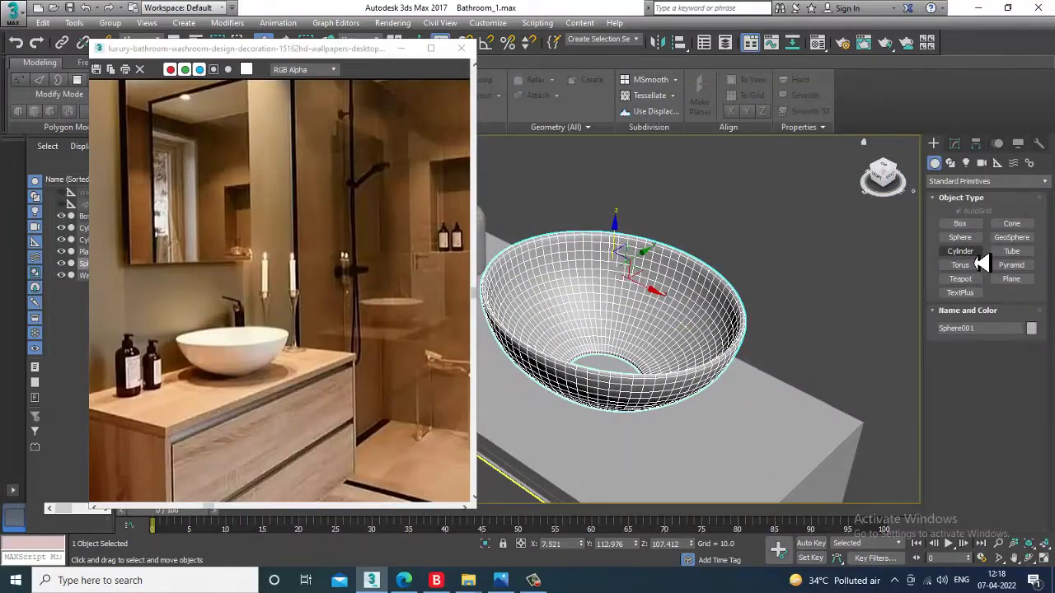
click(969, 251)
scroll(707, 391, up, 2)
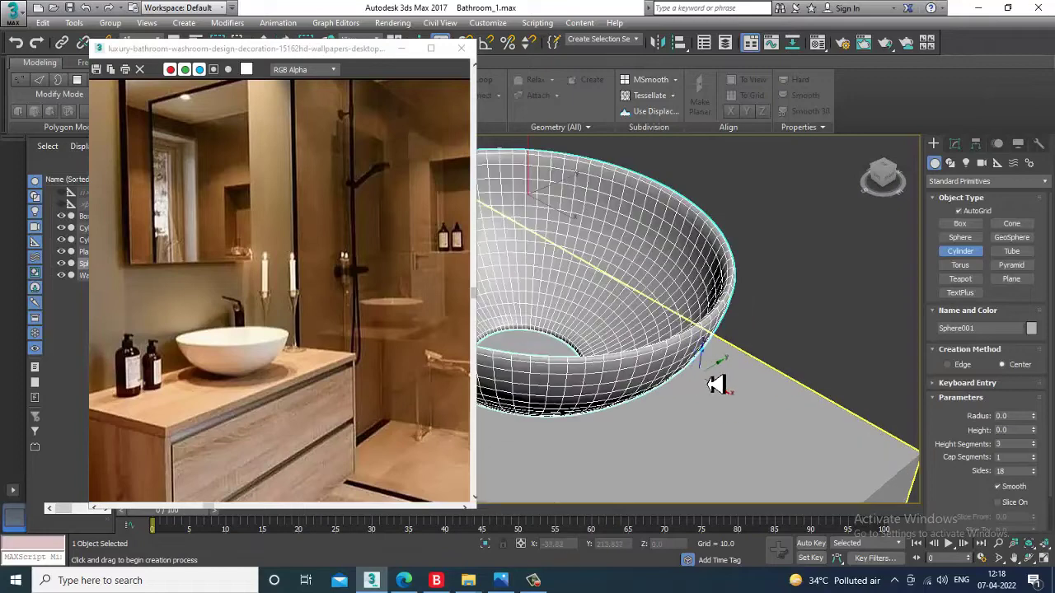
drag(732, 398, 771, 422)
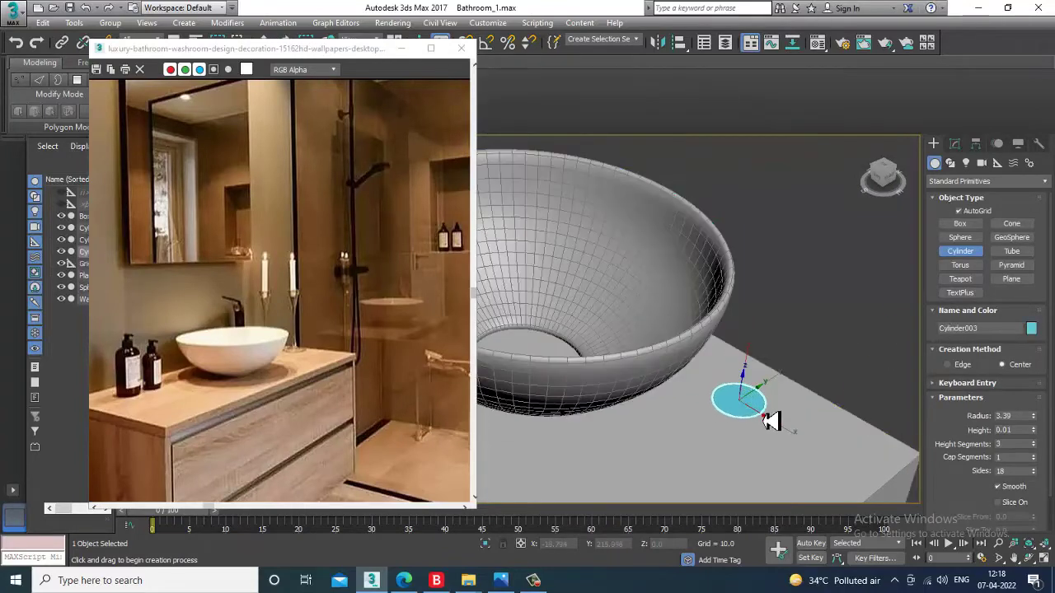
click(761, 414)
key(w)
mouse_move(761, 414)
alt+middle_down()
mouse_move(763, 370)
mouse_move(768, 395)
alt+middle_up()
scroll(767, 395, up, 3)
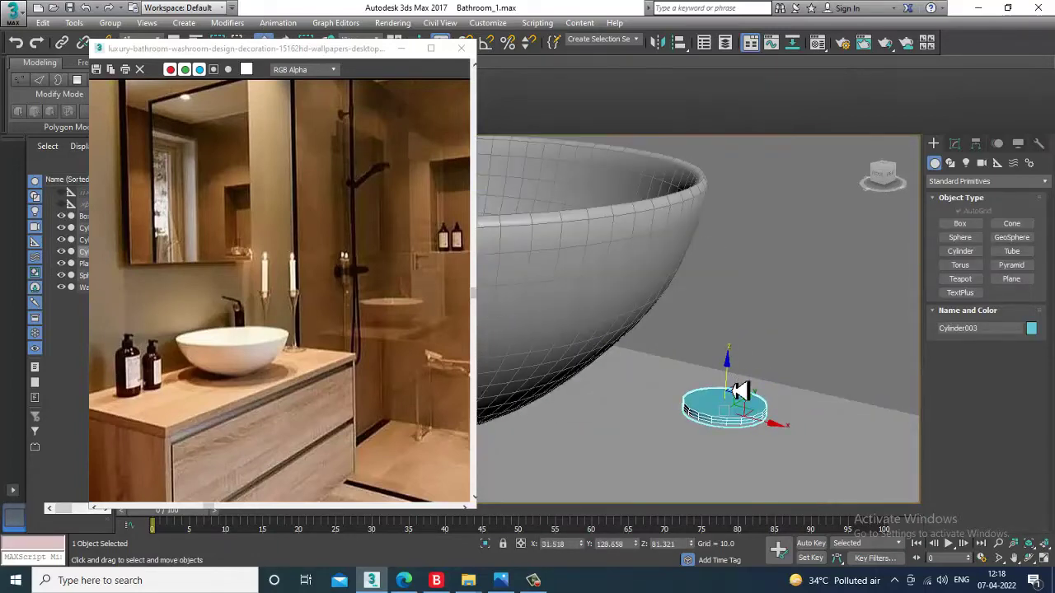
- Convert the thin cylinder to an editable poly and inset its top face by 1.0
right_click(716, 366)
mouse_move(808, 502)
click(909, 501)
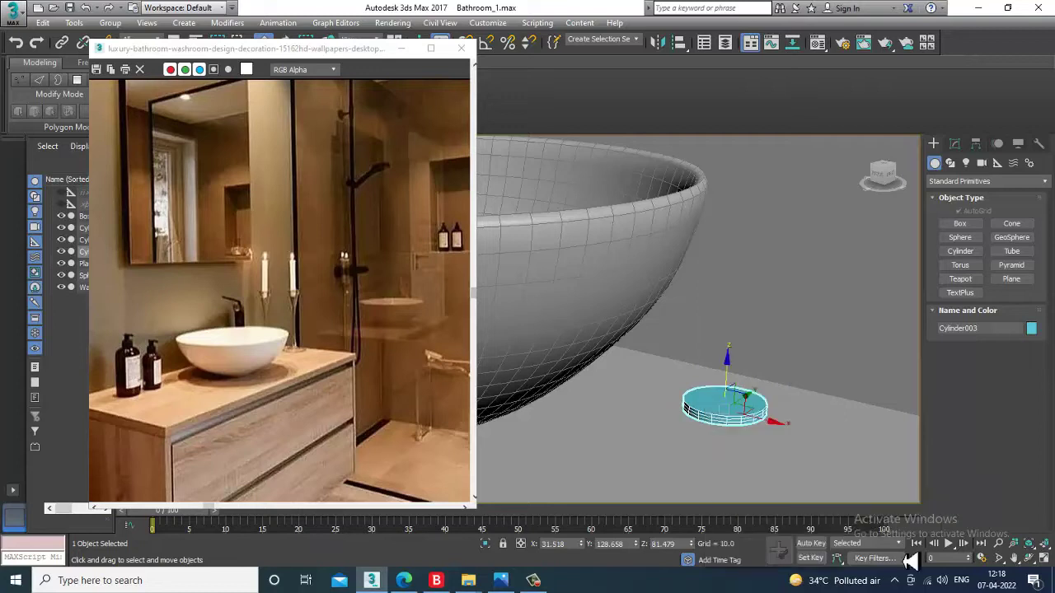
key(4)
click(725, 406)
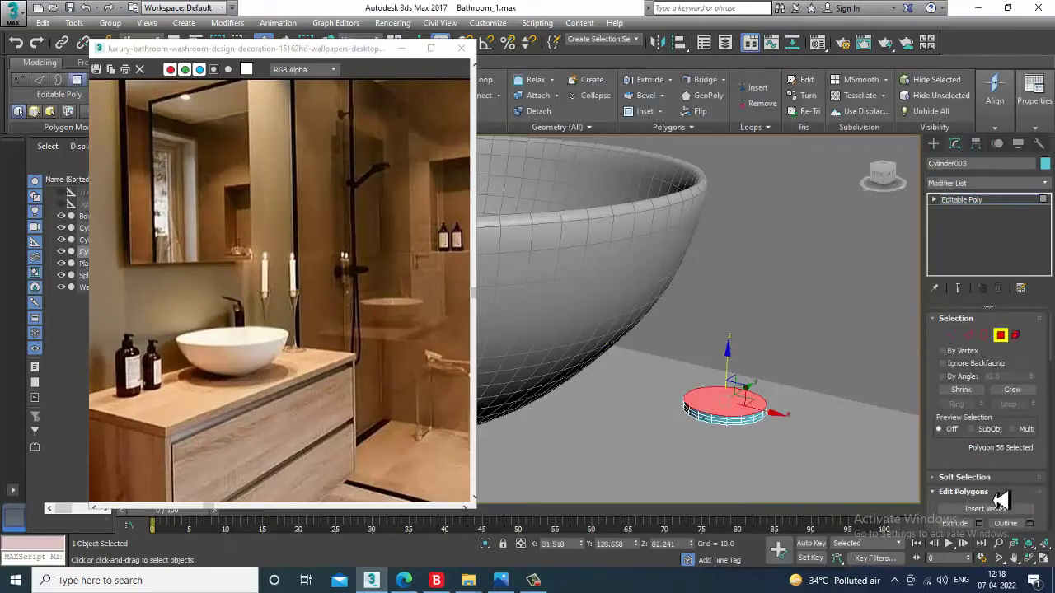
scroll(960, 449, down, 1)
scroll(961, 445, down, 2)
click(1029, 426)
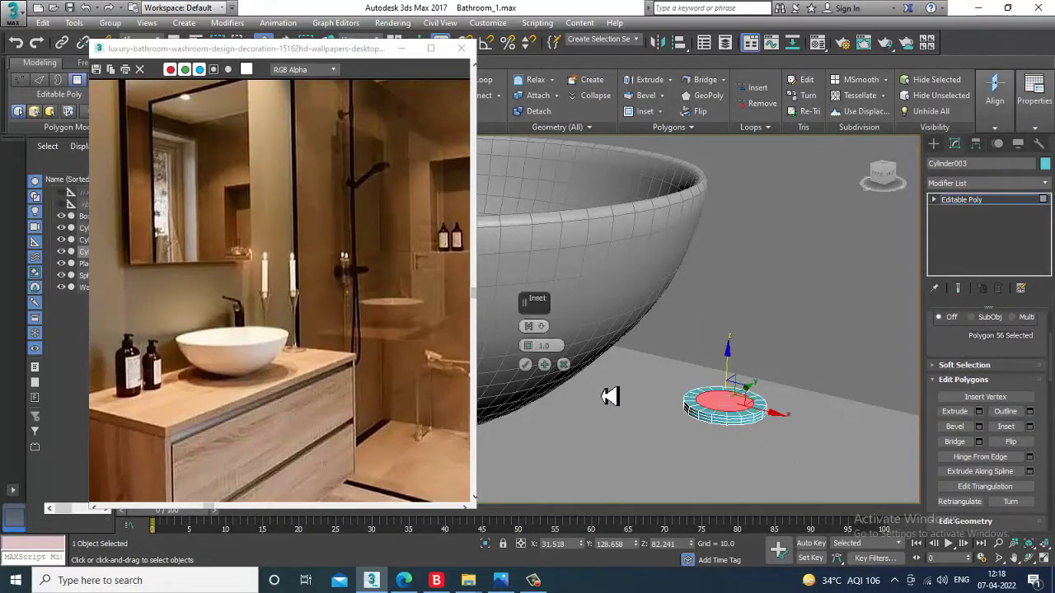
click(527, 365)
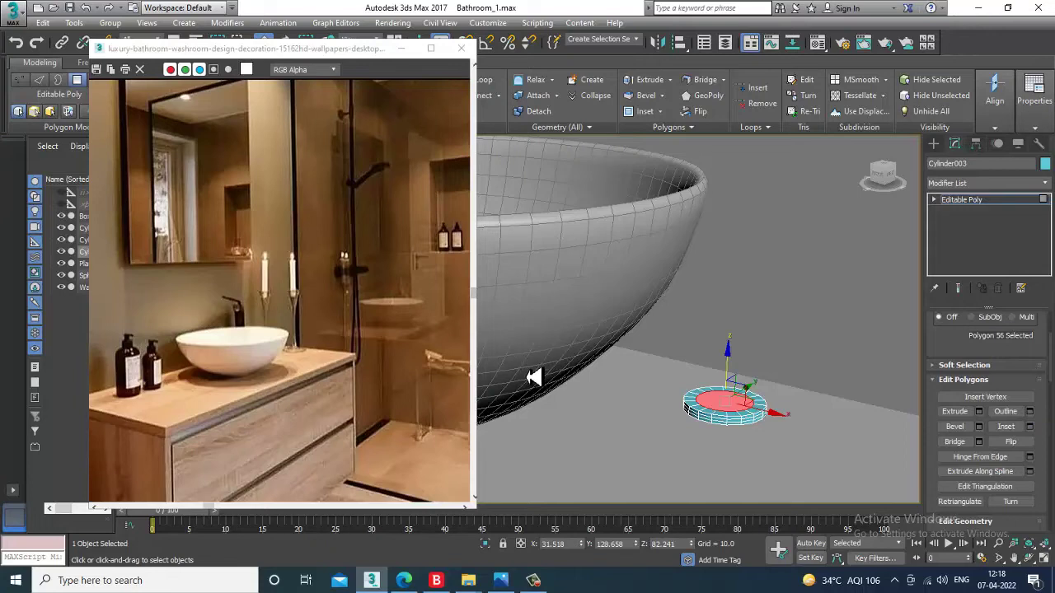
click(979, 412)
drag(531, 349, 544, 301)
alt+middle_drag(621, 320, 696, 317)
scroll(695, 314, down, 4)
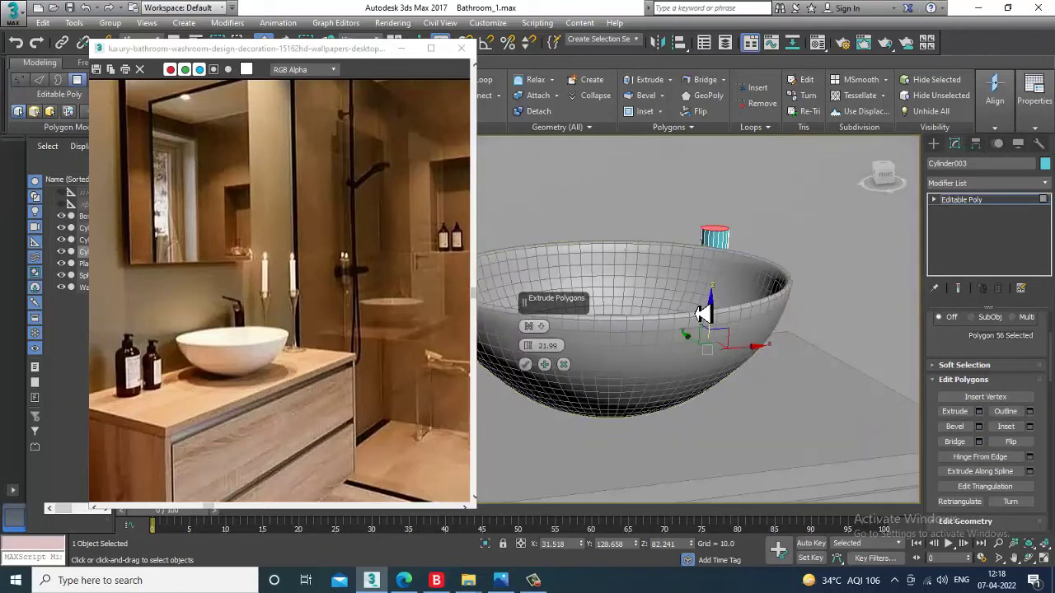
click(564, 364)
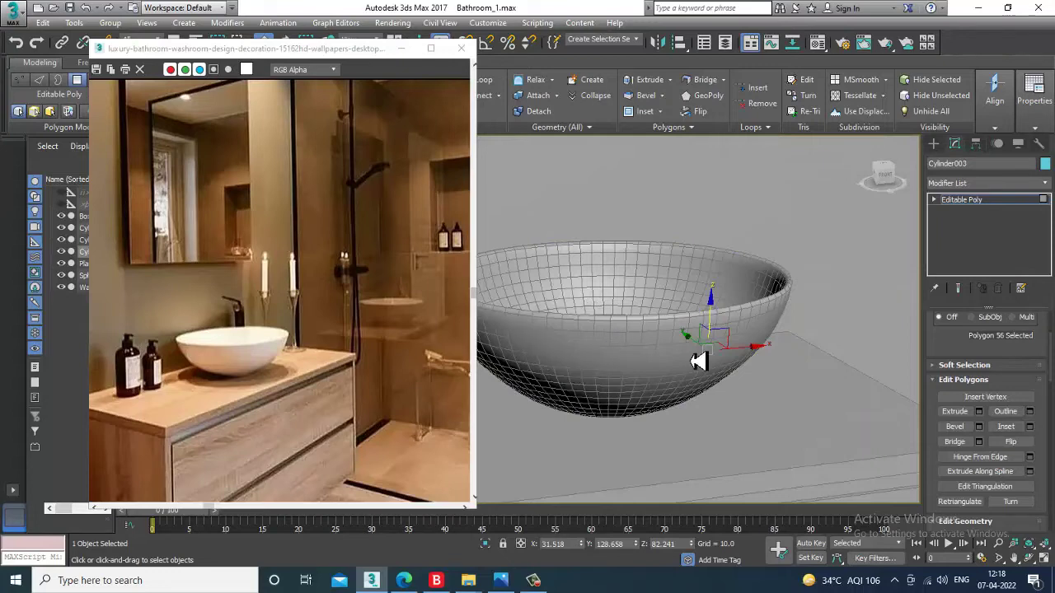
- Scale down the disc's inset top face uniformly to leave a wider rim around it
key(z)
alt+middle_drag(802, 377, 778, 417)
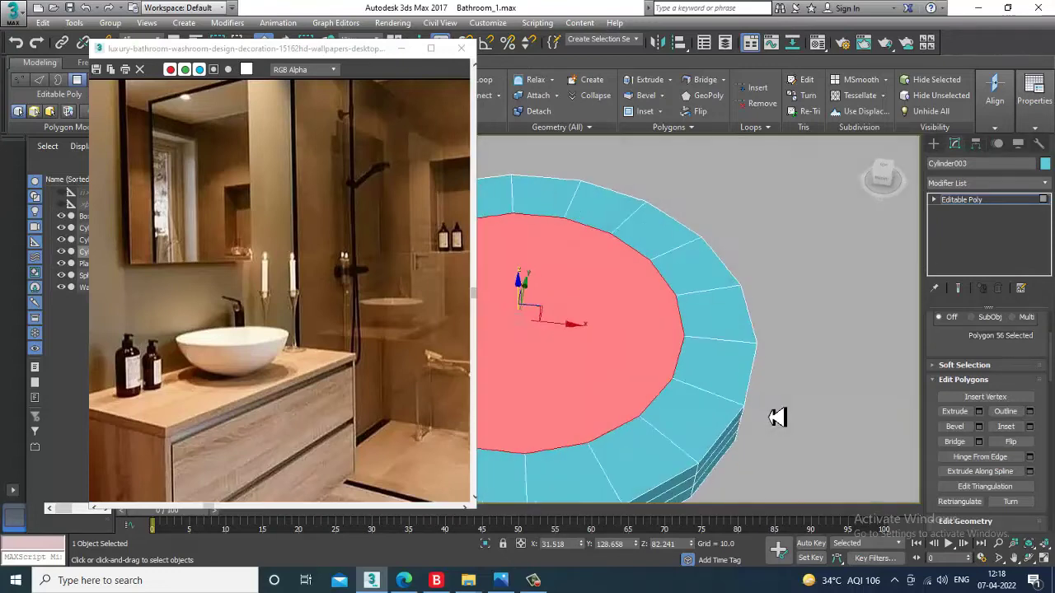
scroll(689, 378, down, 2)
scroll(742, 395, down, 5)
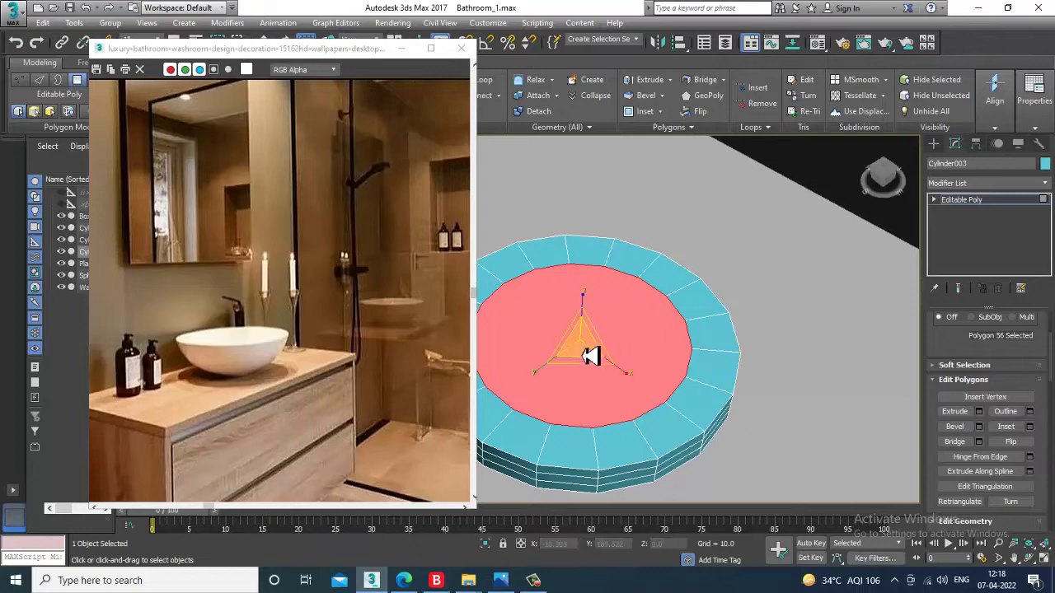
key(w)
click(971, 202)
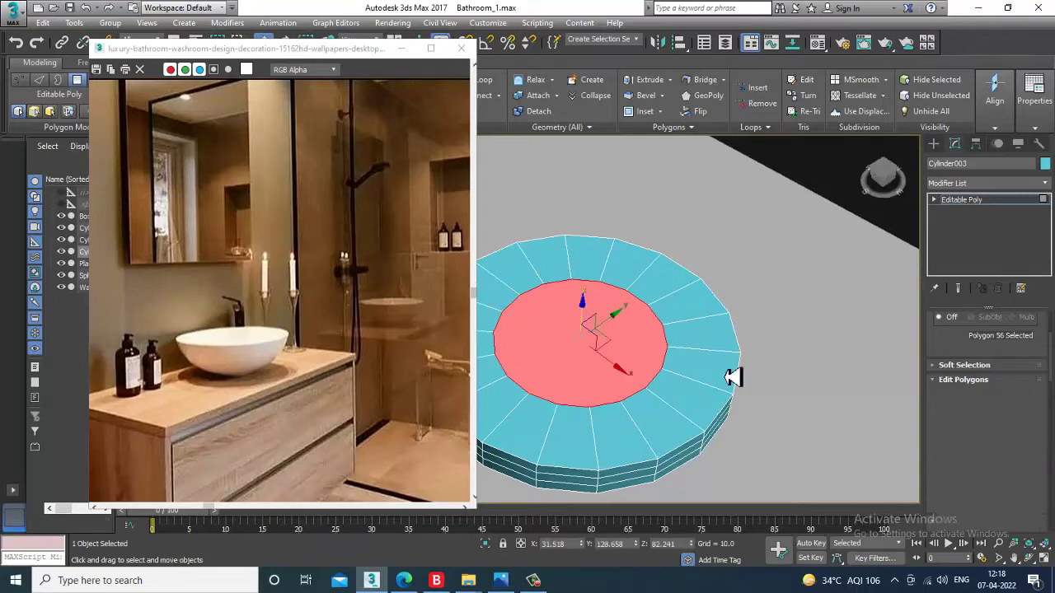
- Move the disc away from the basin along X to about 35.3
scroll(708, 379, down, 2)
scroll(675, 398, down, 4)
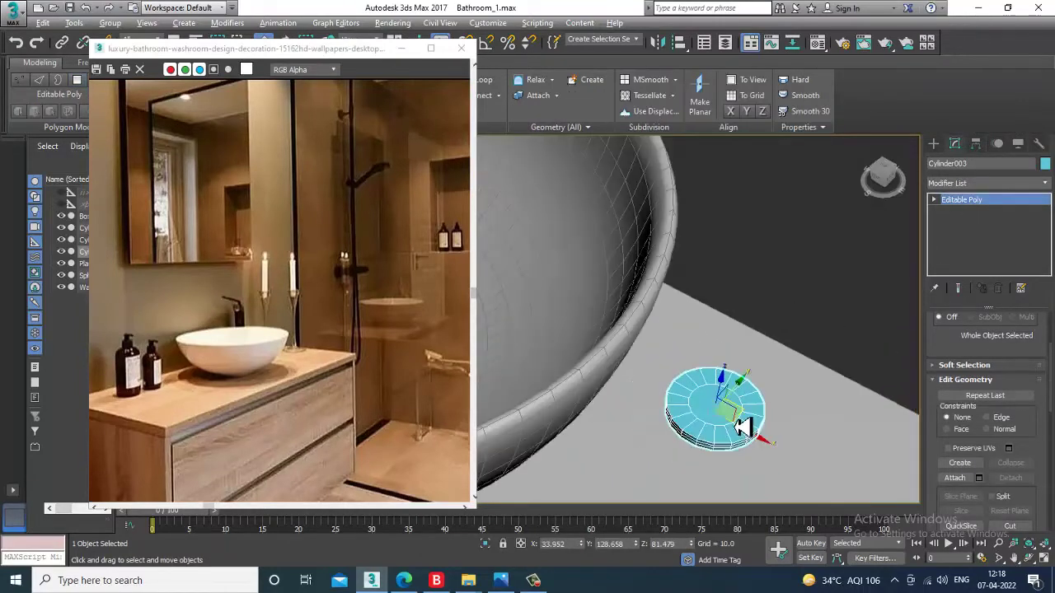
drag(757, 439, 772, 449)
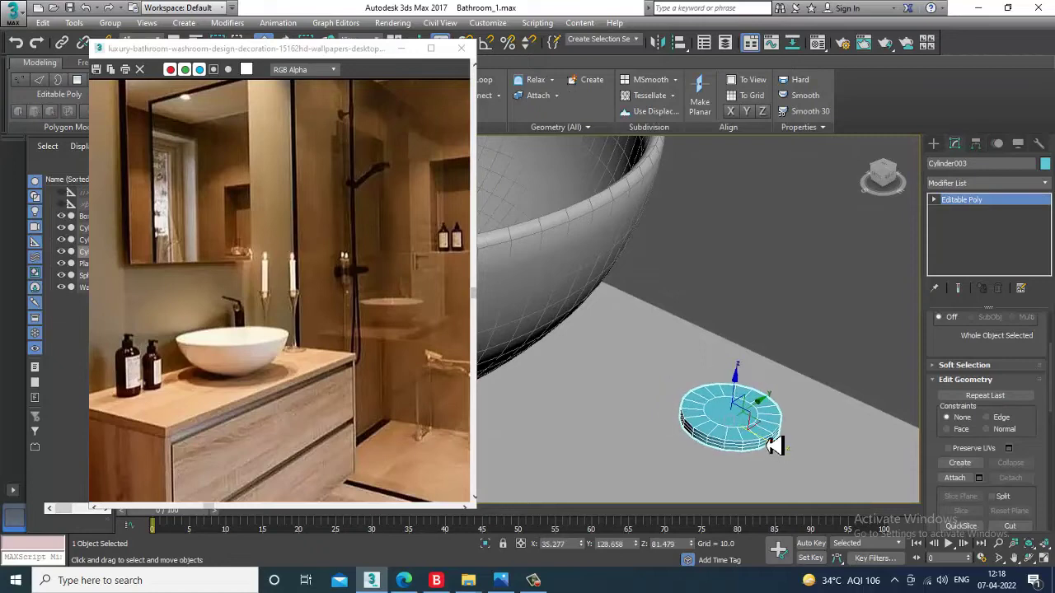
- Extrude the disc's inset top face upward into a tall faucet column rising above the basin rim, with its top at about Z 108.7
key(4)
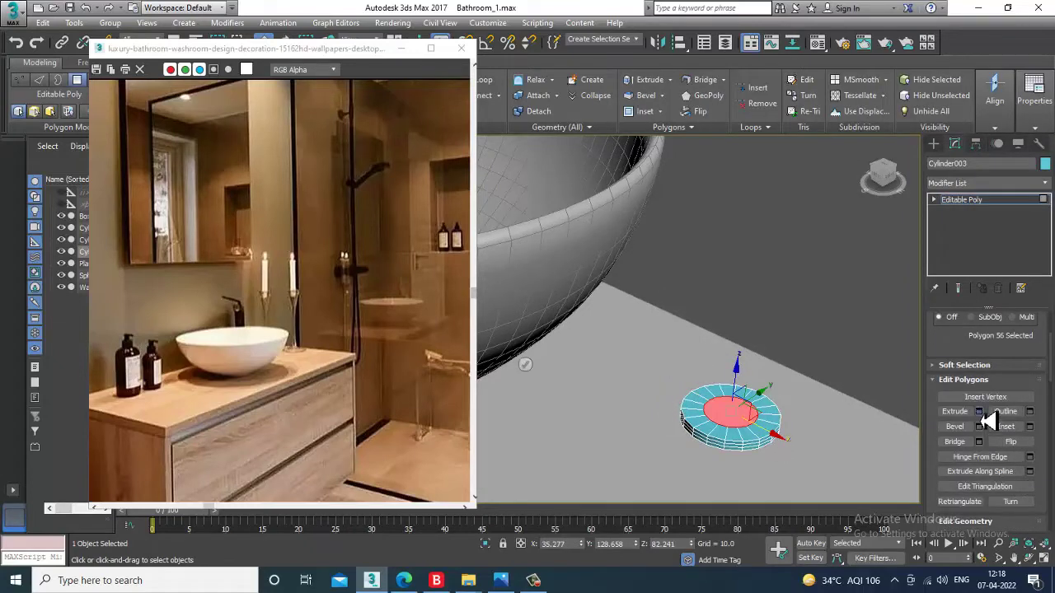
click(979, 411)
click(526, 366)
scroll(727, 336, down, 4)
alt+middle_drag(726, 336, 746, 326)
alt+middle_drag(725, 226, 746, 299)
scroll(725, 300, up, 4)
scroll(713, 325, up, 4)
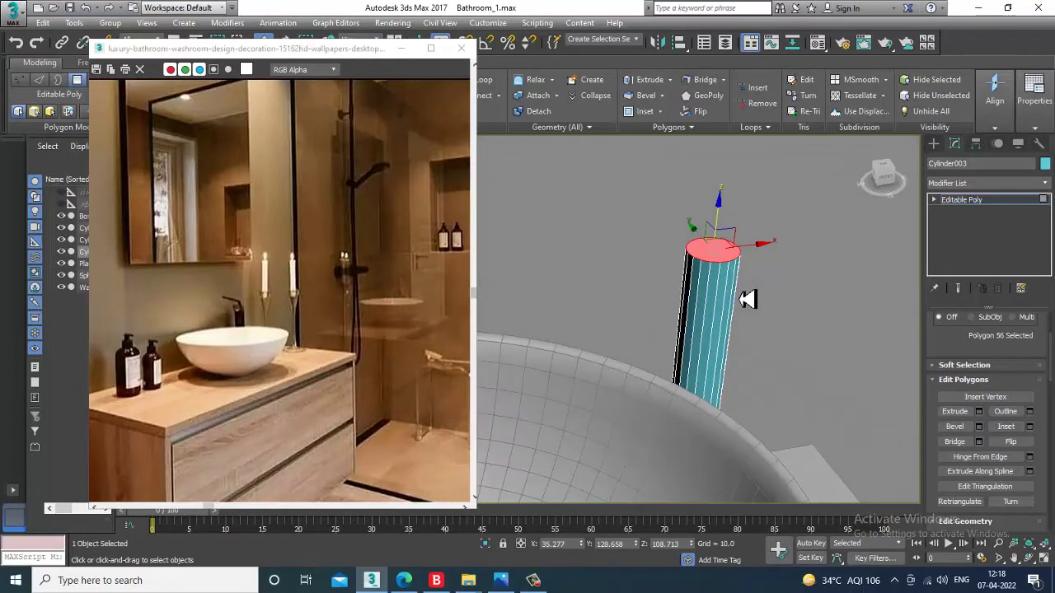
- Add two edge loops around the upper part of the faucet column and raise their vertices slightly, to about Z 105.3
click(485, 80)
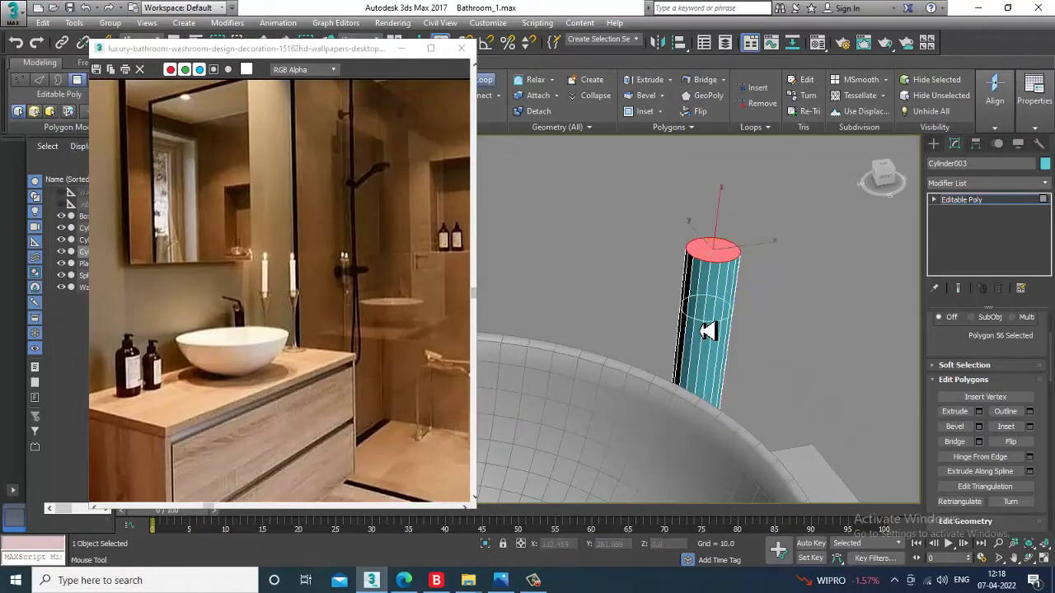
alt+middle_drag(707, 332, 737, 314)
right_click(717, 315)
scroll(735, 326, up, 2)
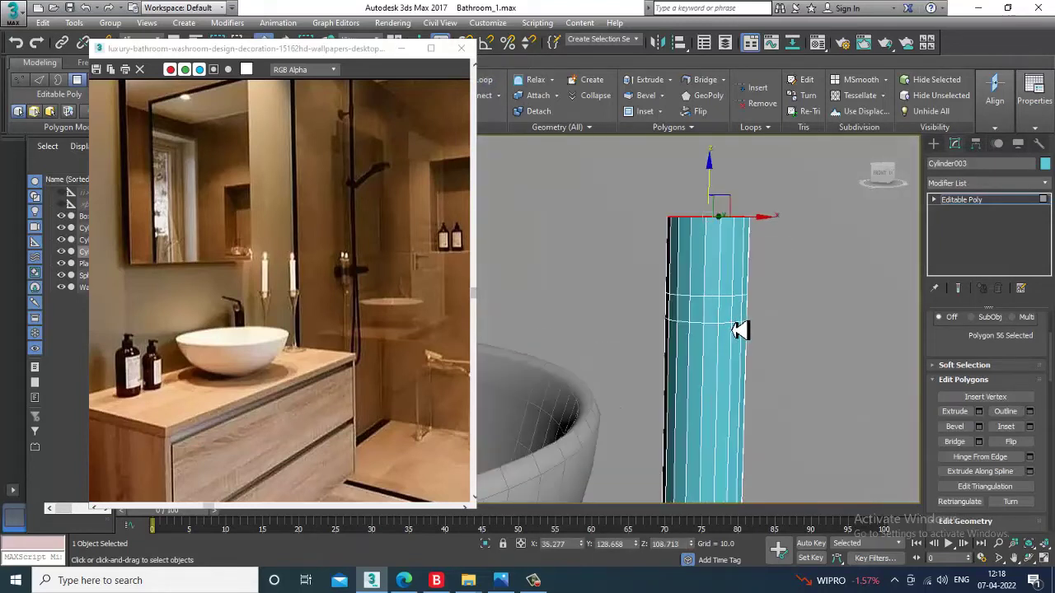
key(1)
drag(620, 275, 811, 355)
drag(709, 270, 709, 256)
alt+middle_drag(801, 330, 828, 349)
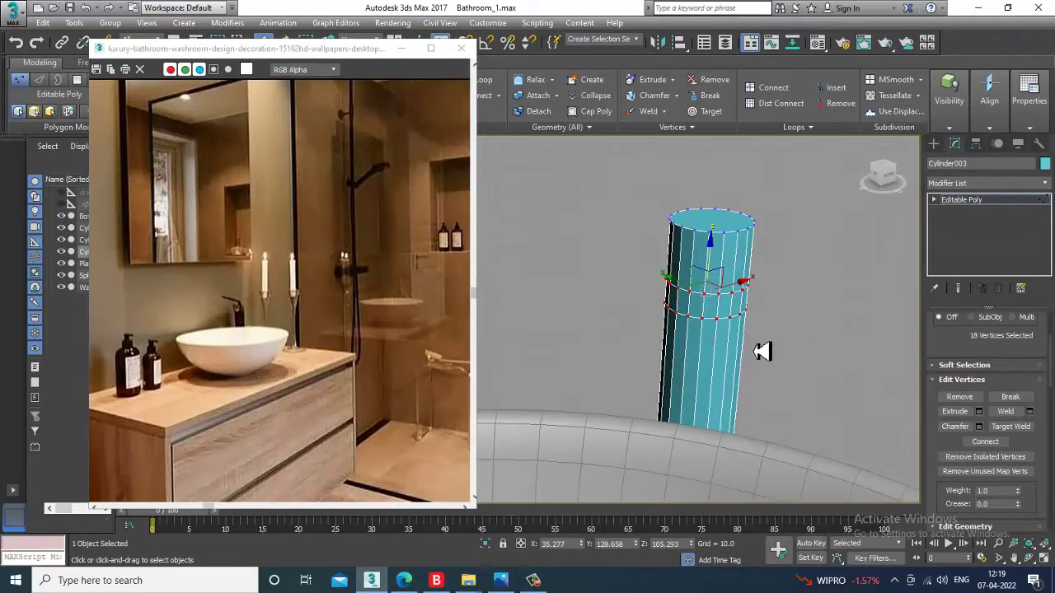
- Extrude the column's band faces that point at the basin outward as a group by about 12 to form the spout
key(4)
click(700, 306)
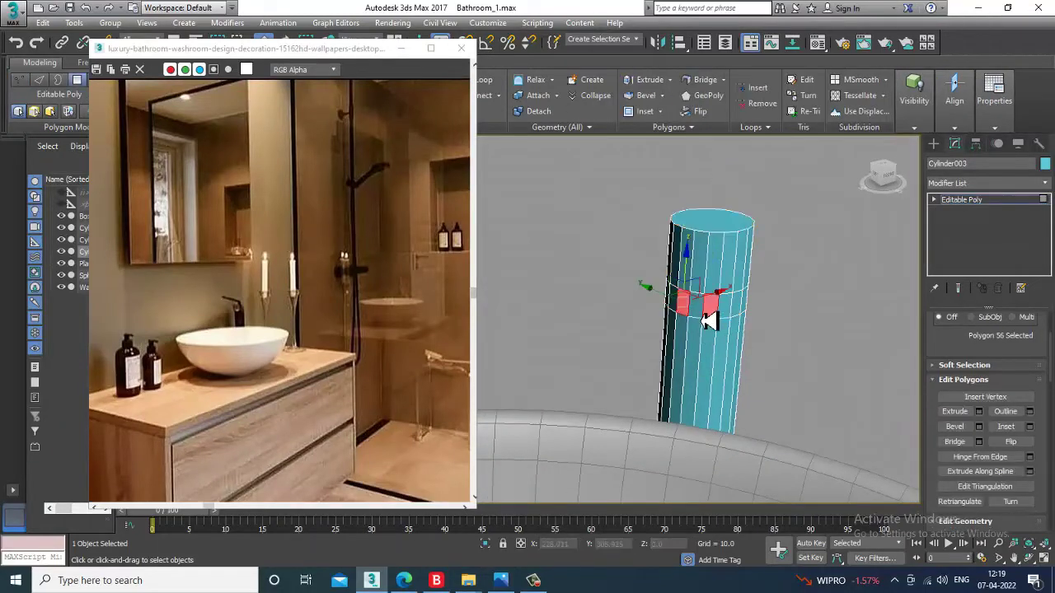
alt+middle_drag(725, 324, 762, 340)
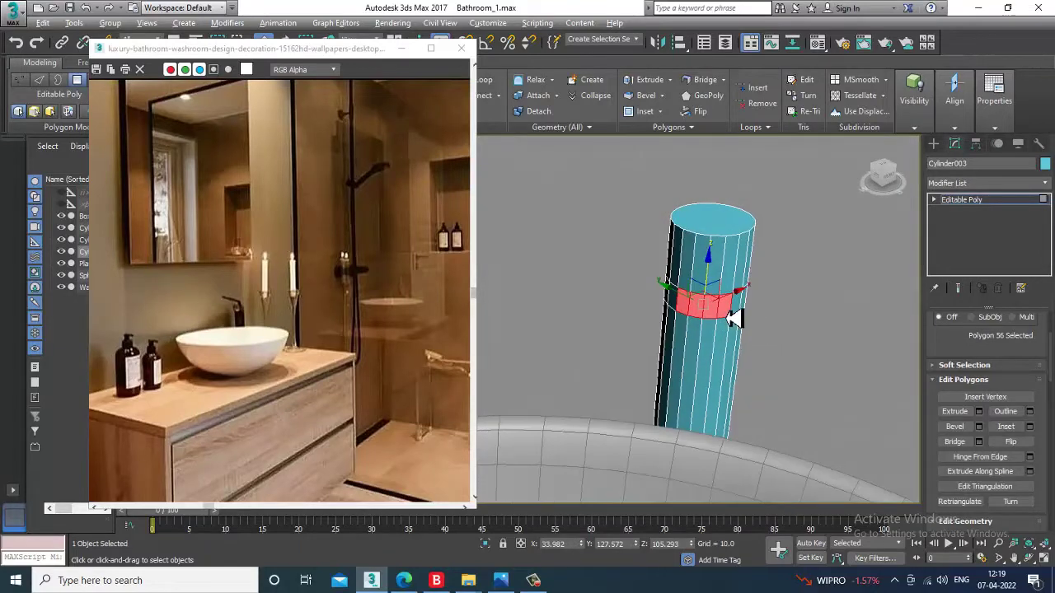
alt+middle_drag(680, 312, 824, 387)
click(979, 411)
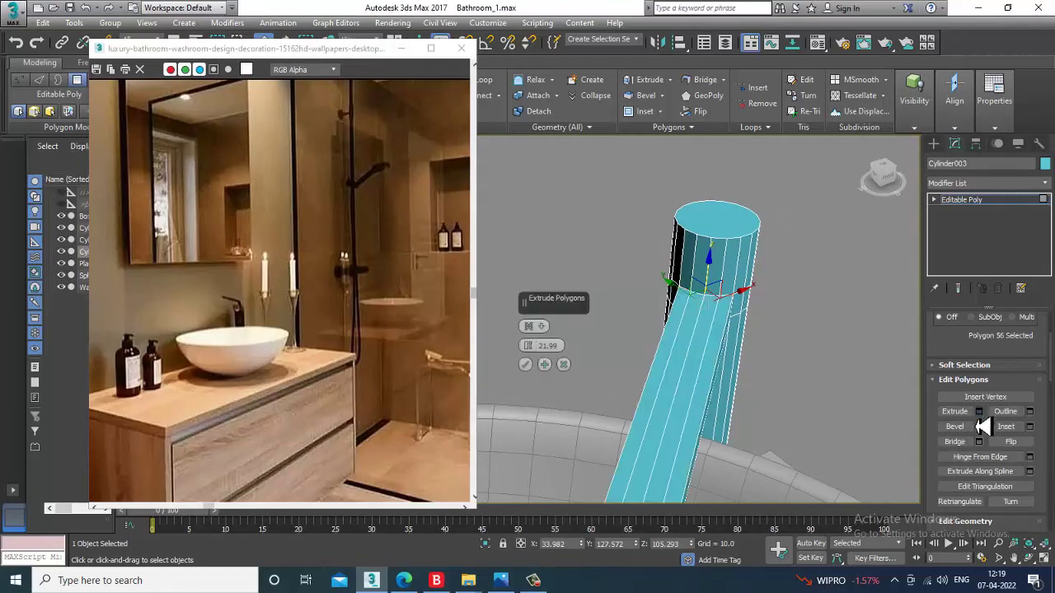
alt+middle_drag(728, 368, 506, 341)
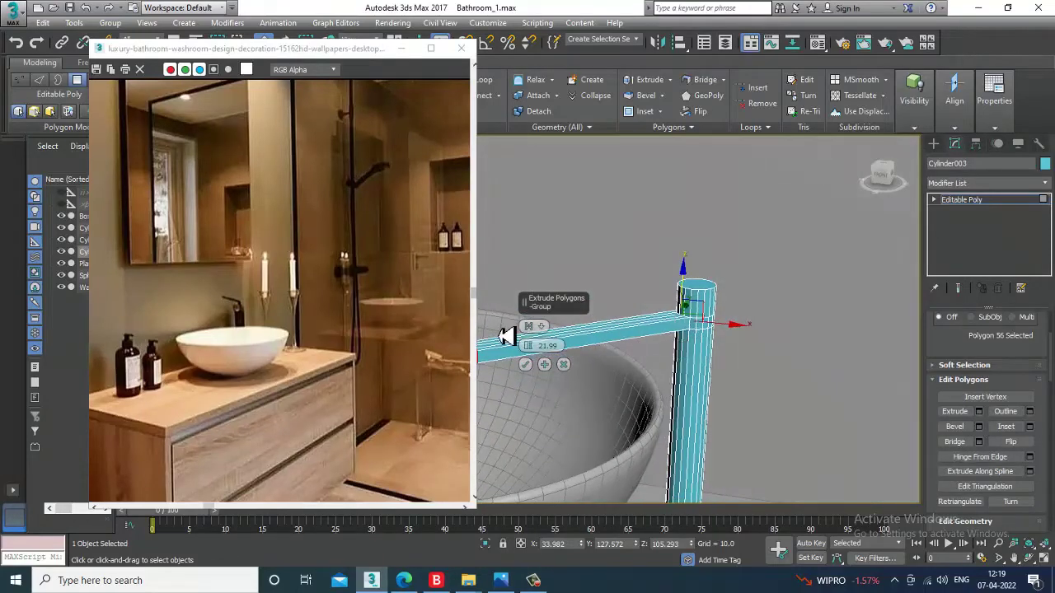
drag(534, 352, 555, 394)
alt+middle_drag(565, 405, 664, 338)
click(525, 365)
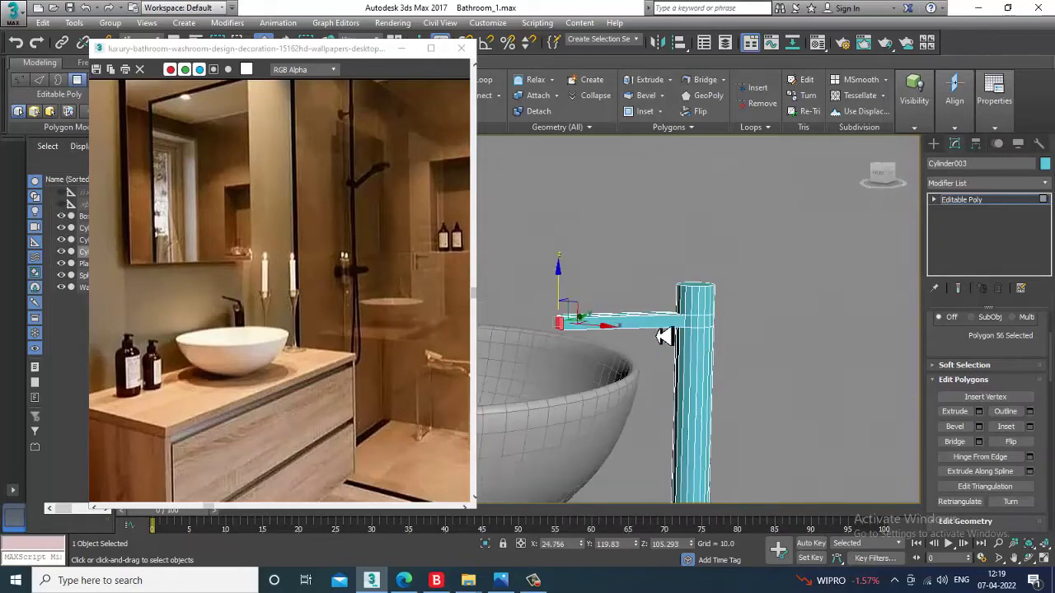
- Raise the spout and the column's upper vertices slightly, bringing the spout's end to about Z 106.1
key(1)
drag(502, 225, 824, 372)
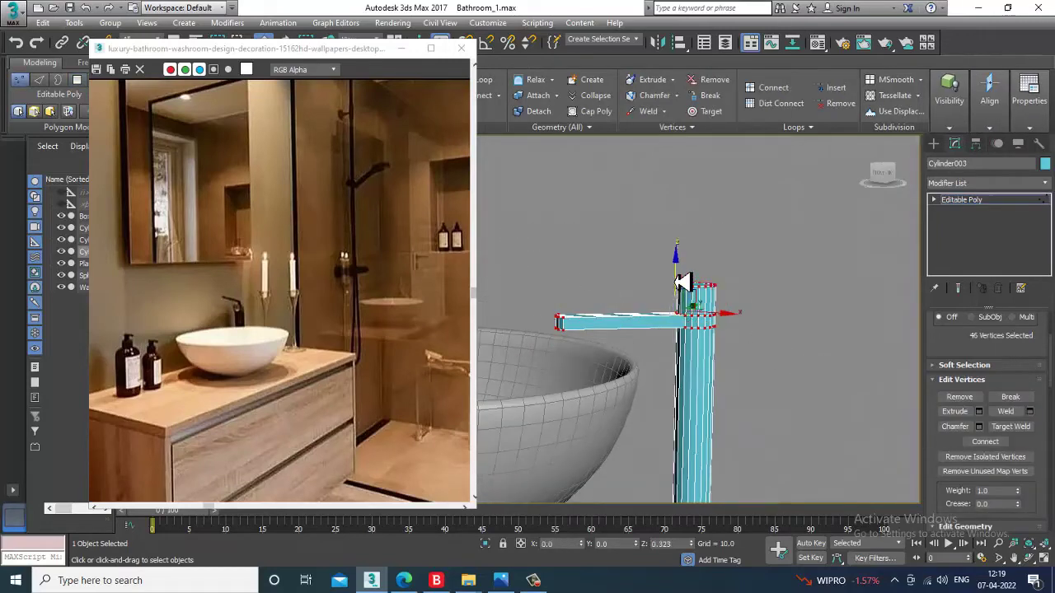
alt+middle_drag(701, 297, 617, 356)
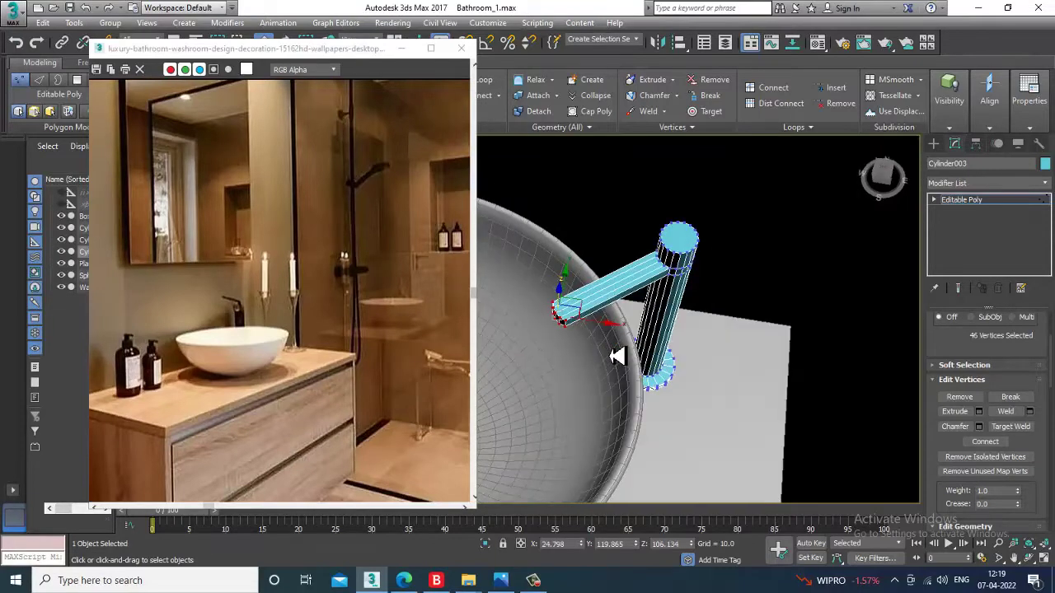
- Try to flatten the spout's end vertices with a scale in the Local coordinate system, and return to the View system
drag(323, 48, 283, 81)
click(361, 40)
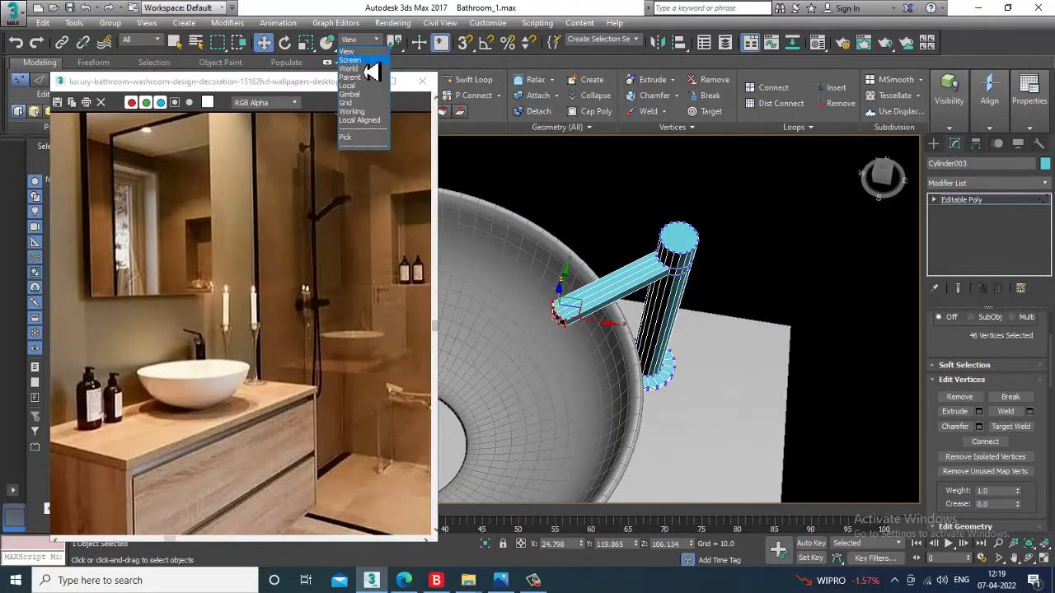
click(368, 88)
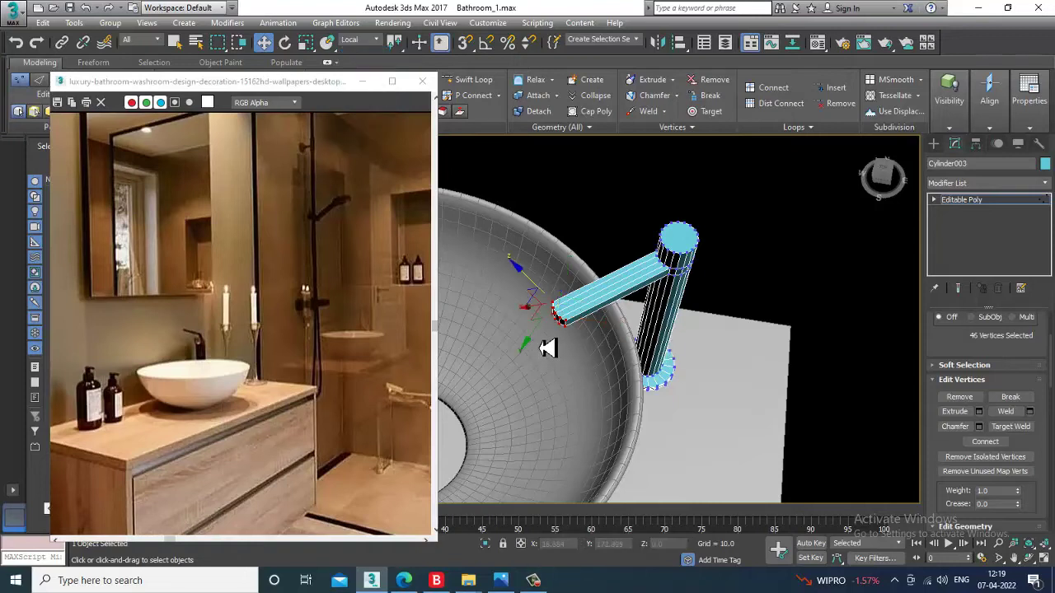
key(r)
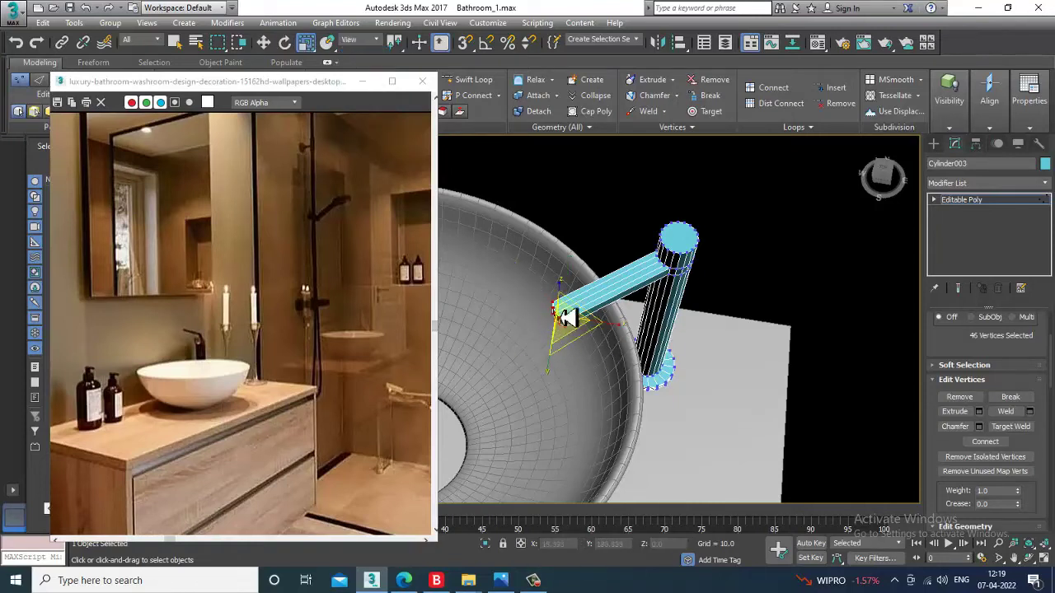
click(361, 41)
click(369, 87)
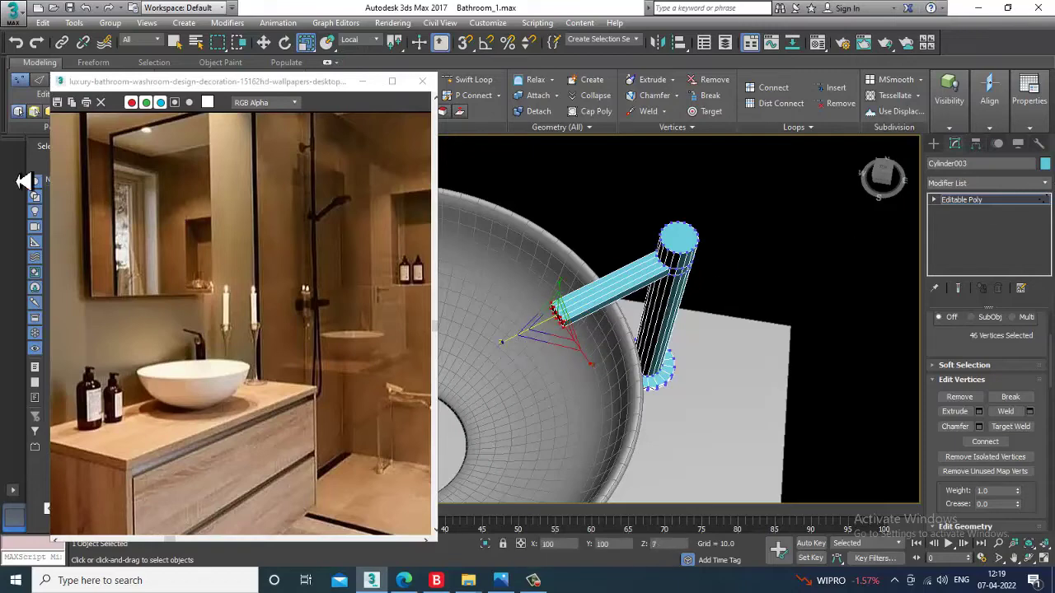
alt+middle_drag(511, 348, 568, 270)
click(368, 41)
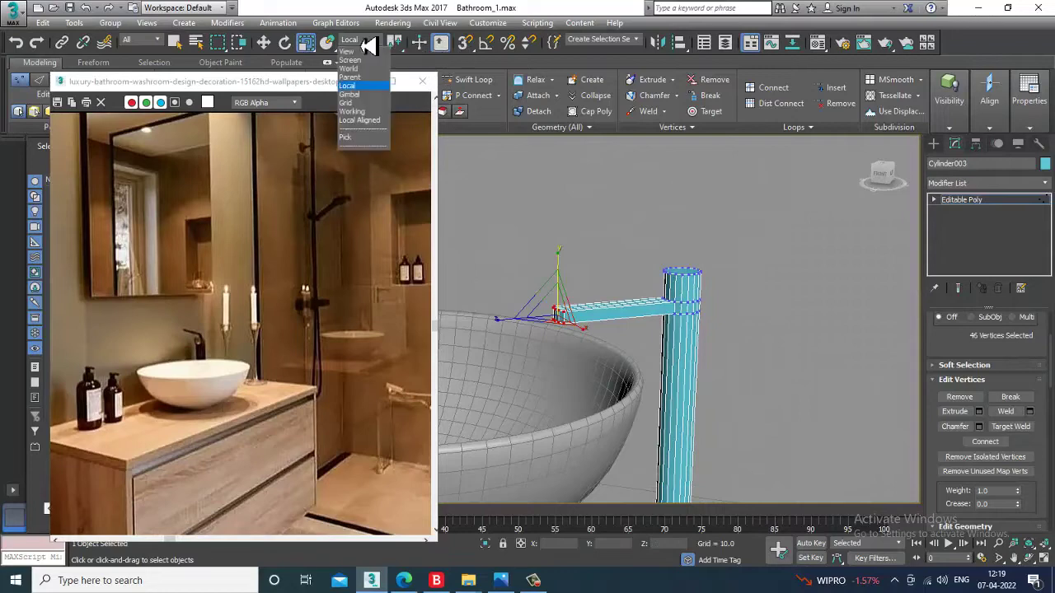
click(366, 52)
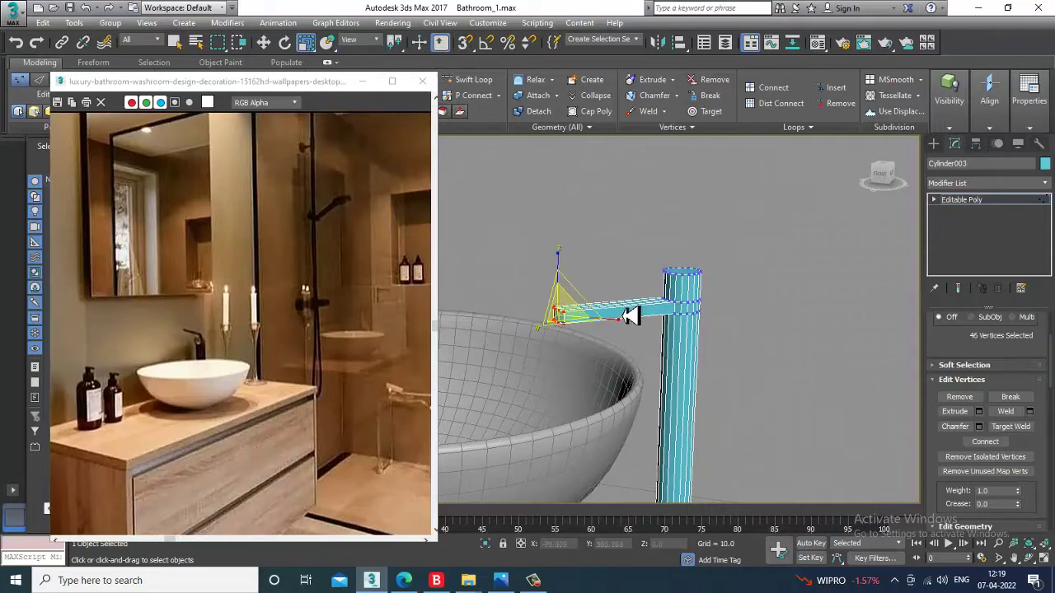
key(w)
click(368, 42)
click(368, 53)
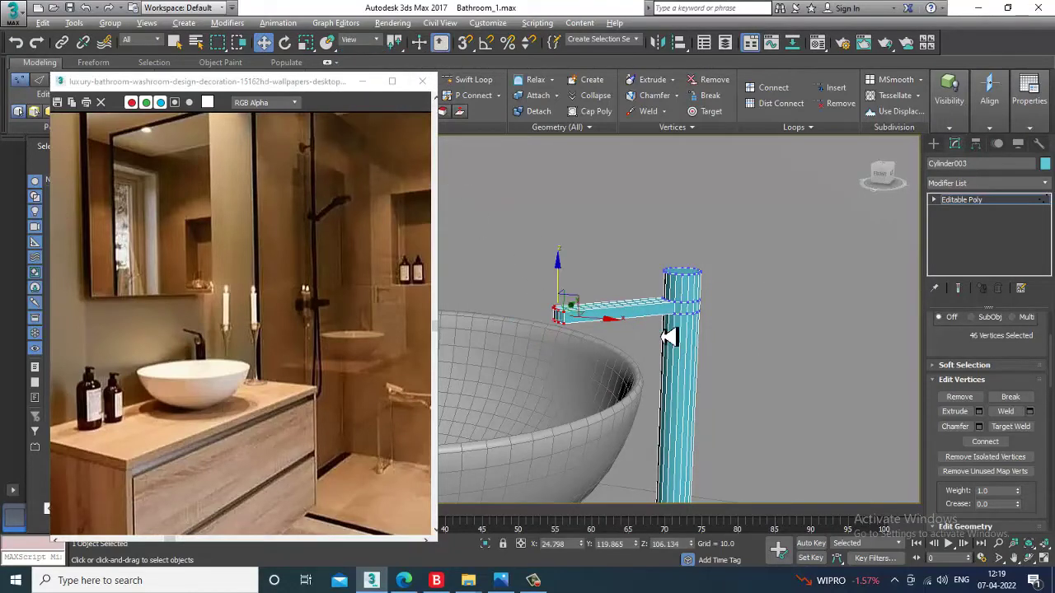
- Raise the column's top vertices to about Z 110.2 and add an edge loop around the column just above the spout
alt+middle_drag(669, 338, 733, 327)
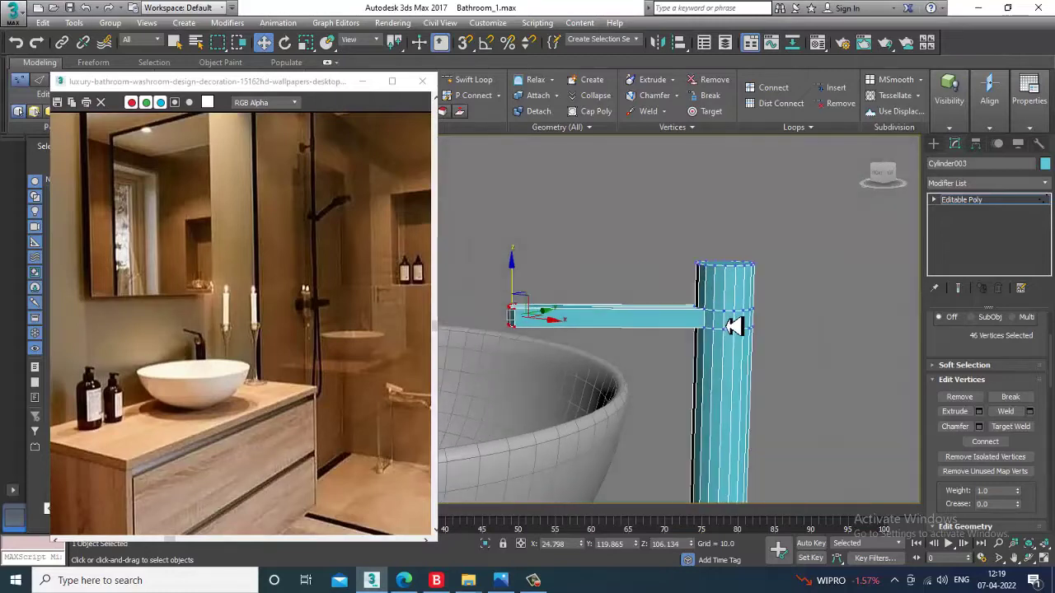
drag(634, 203, 778, 270)
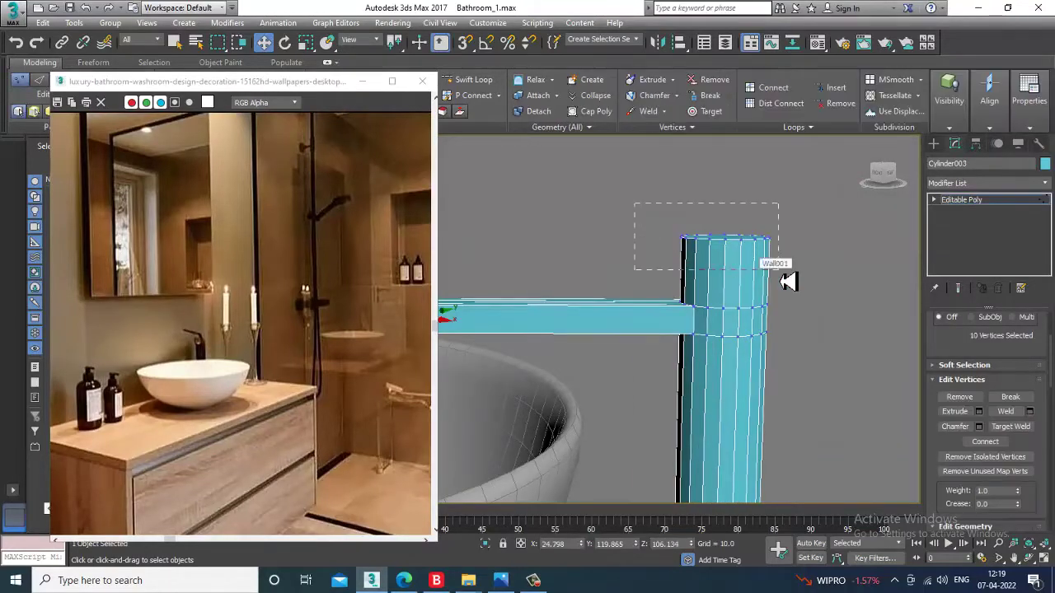
drag(730, 212, 731, 194)
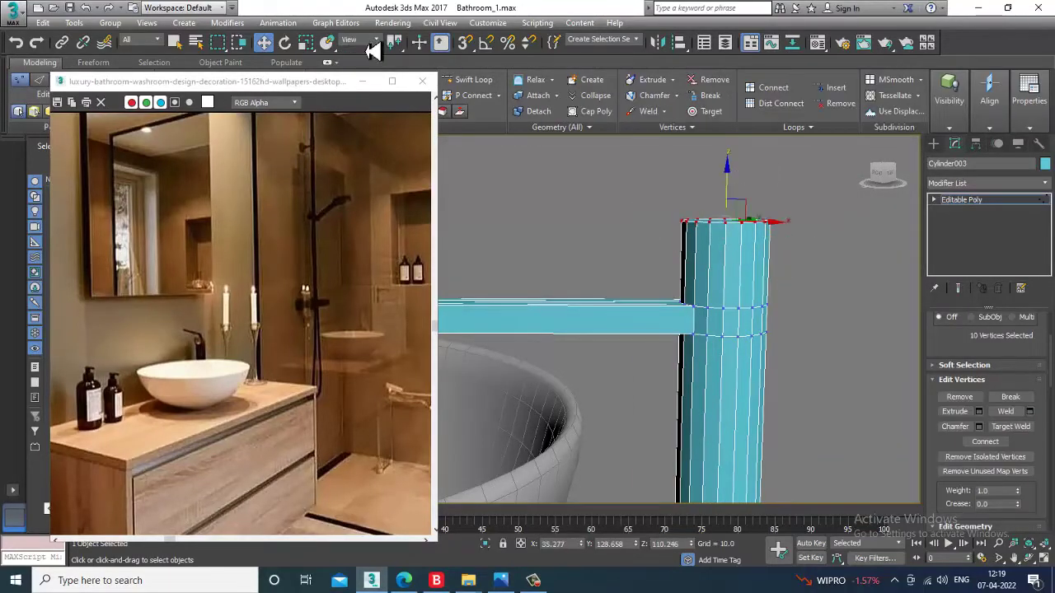
click(492, 83)
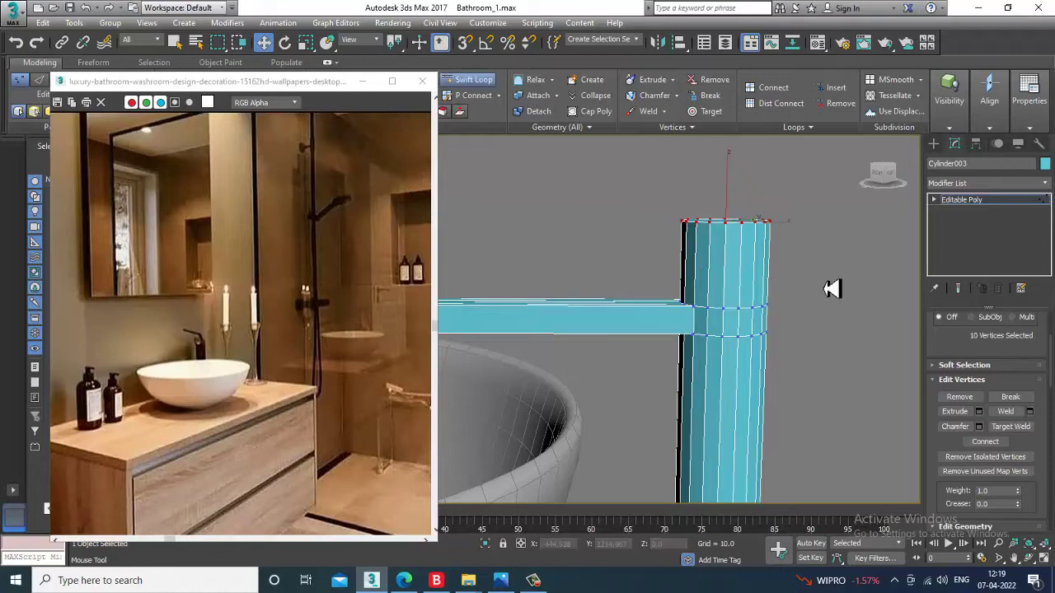
click(739, 297)
right_click(738, 296)
- Extrude the column's side faces above the new edge loop outward by 0.189 with the Local Normal option to form a wider cap
key(4)
drag(647, 255, 819, 279)
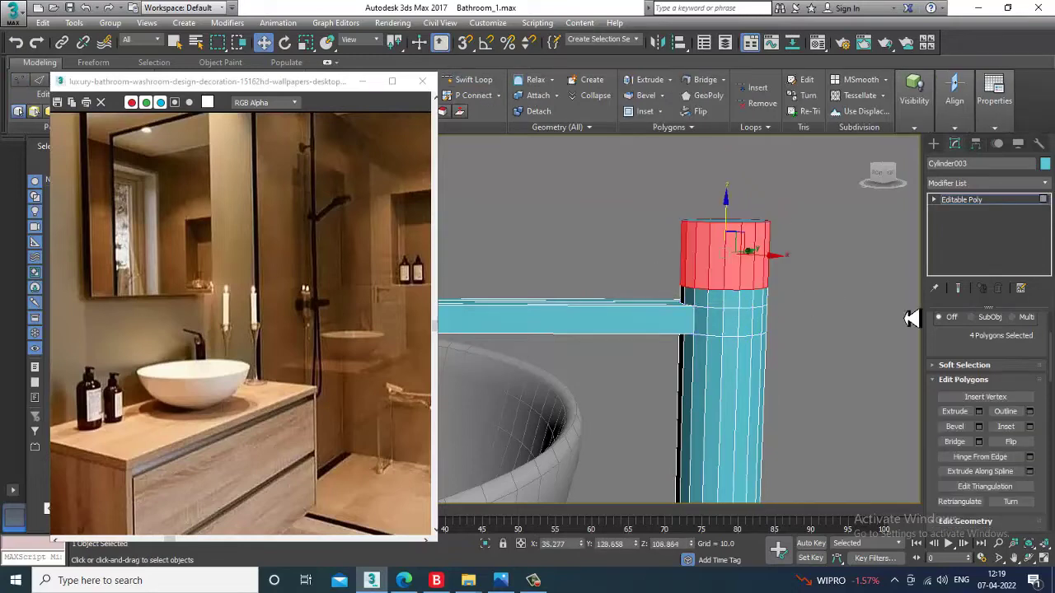
click(979, 413)
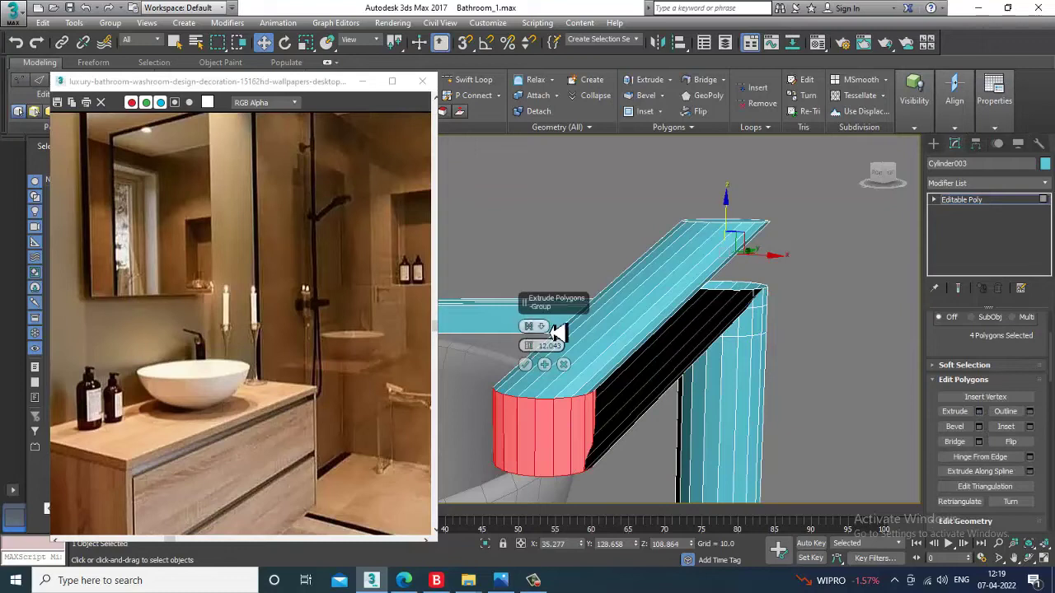
click(541, 327)
click(557, 349)
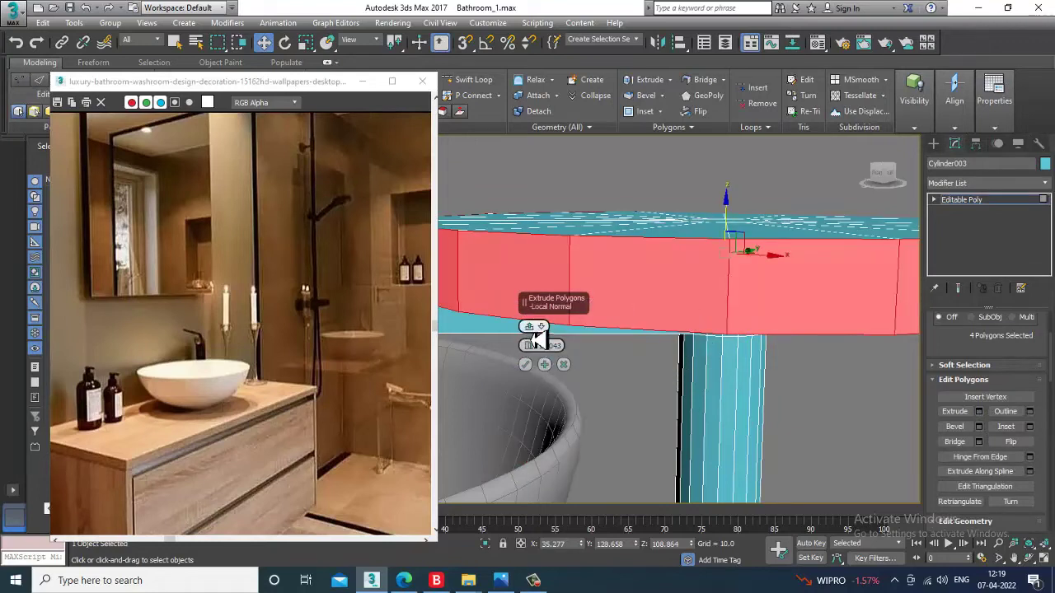
drag(530, 348, 557, 419)
alt+middle_drag(689, 337, 769, 290)
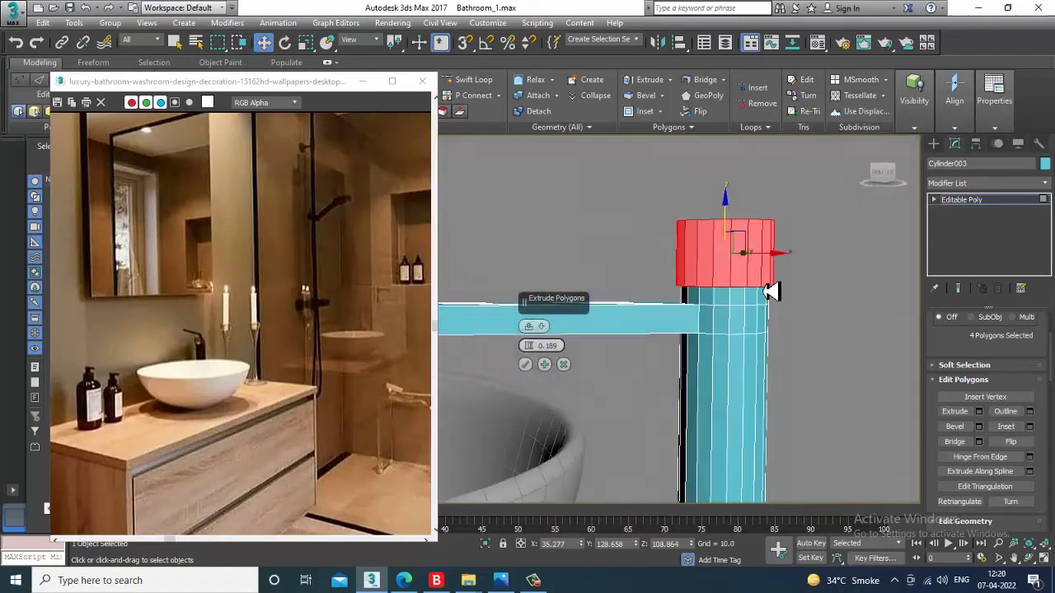
click(525, 368)
- Add edge loops across the faucet's spout with Swift Loop
mouse_move(675, 395)
alt+middle_down()
mouse_move(709, 405)
mouse_move(690, 440)
mouse_move(676, 407)
alt+middle_up()
click(476, 81)
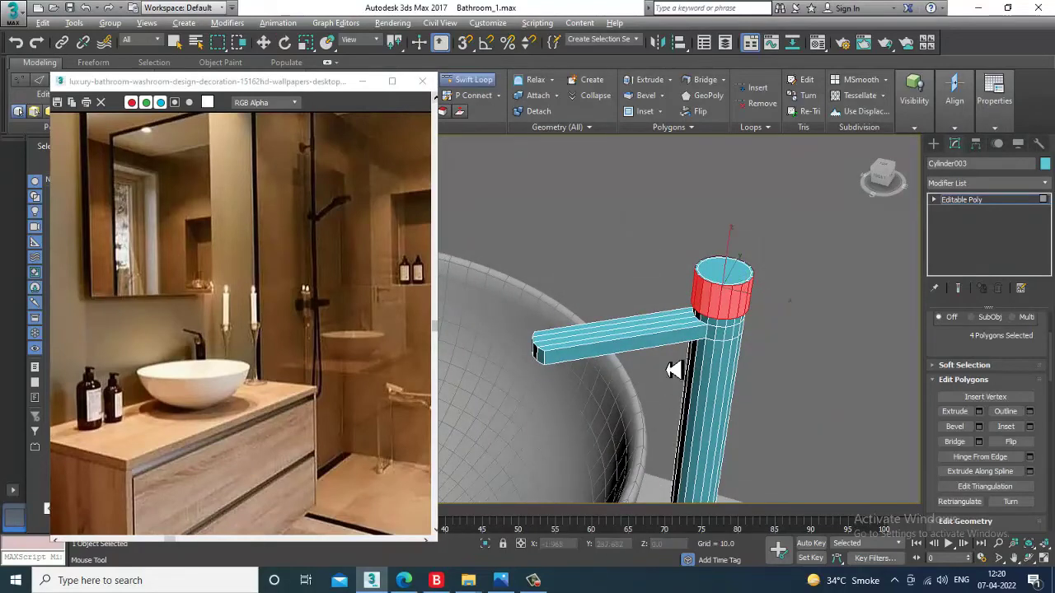
alt+middle_drag(679, 370, 649, 365)
scroll(722, 345, down, 3)
middle_drag(705, 404, 695, 332)
scroll(695, 332, up, 3)
middle_drag(648, 262, 650, 299)
right_click(648, 318)
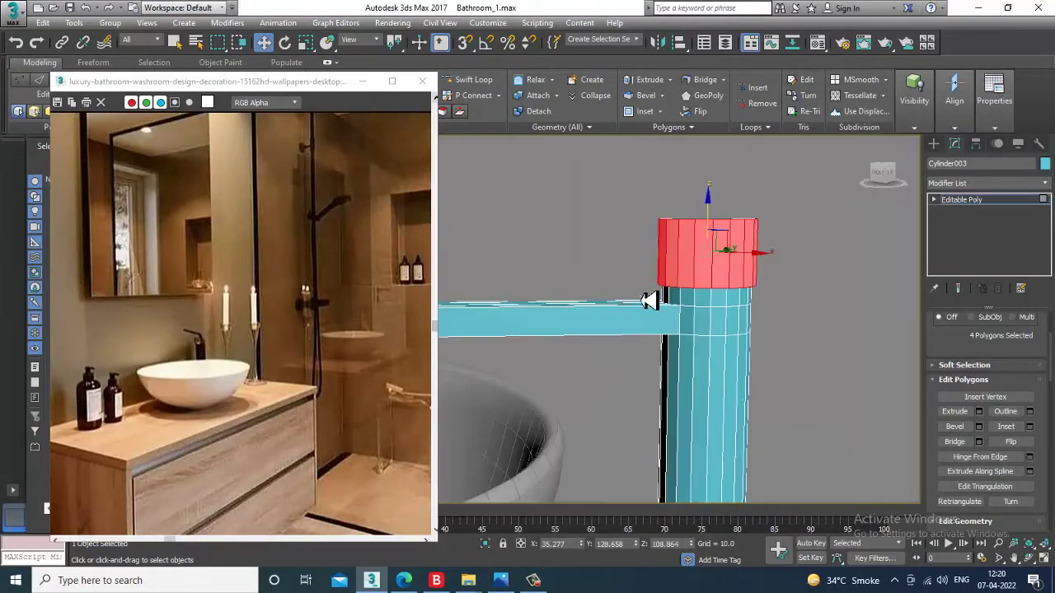
click(469, 80)
right_click(628, 323)
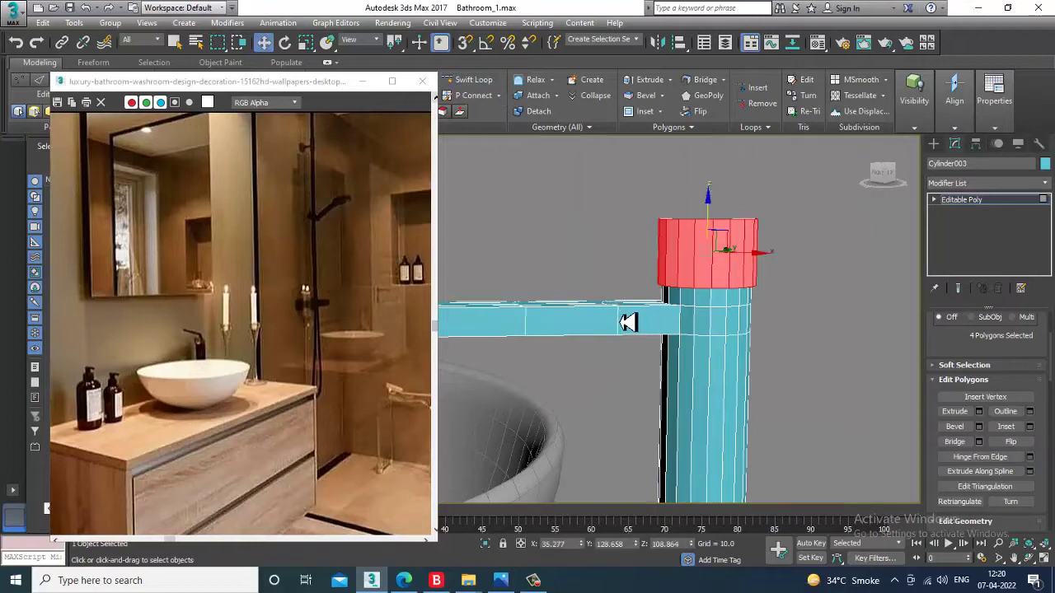
- Raise the upper vertices of the spout's middle edge loops to about Z 107.2 and leave vertex editing
key(alt+w)
middle_drag(836, 207, 812, 208)
key(alt+w)
key(alt+w)
key(alt+w)
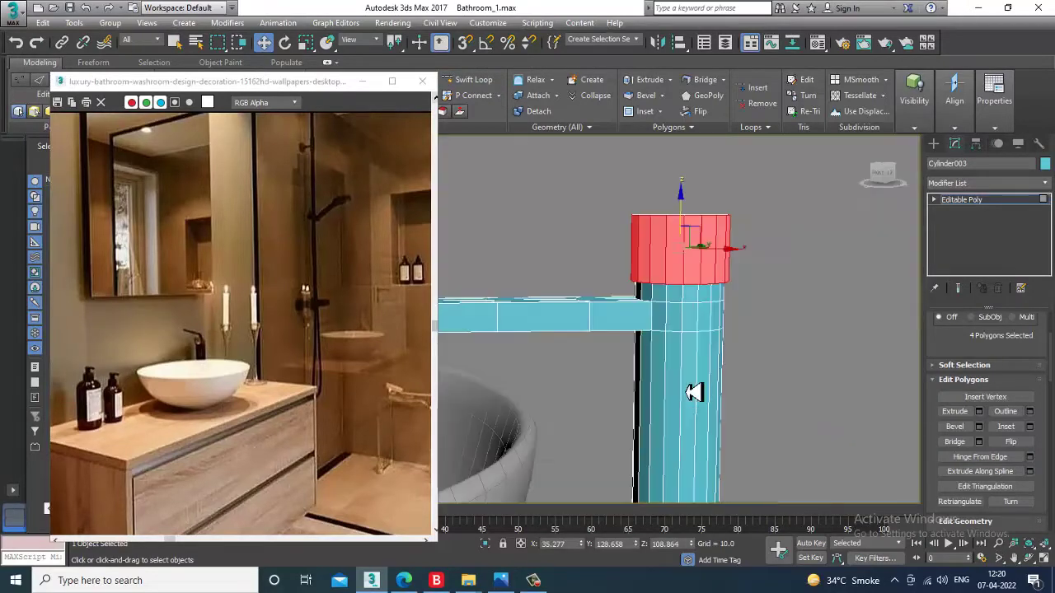
key(1)
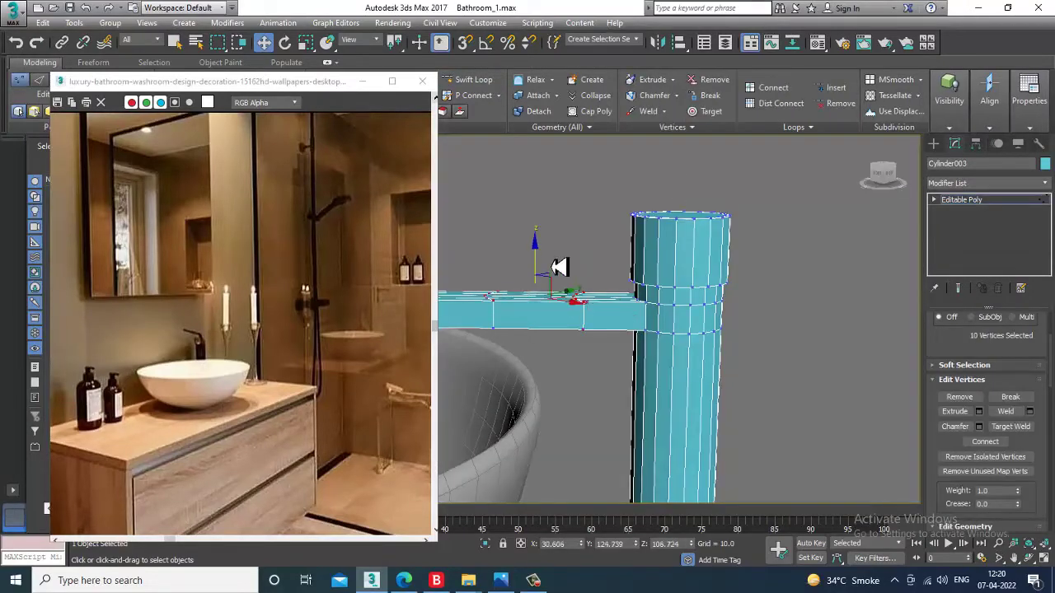
scroll(582, 288, down, 5)
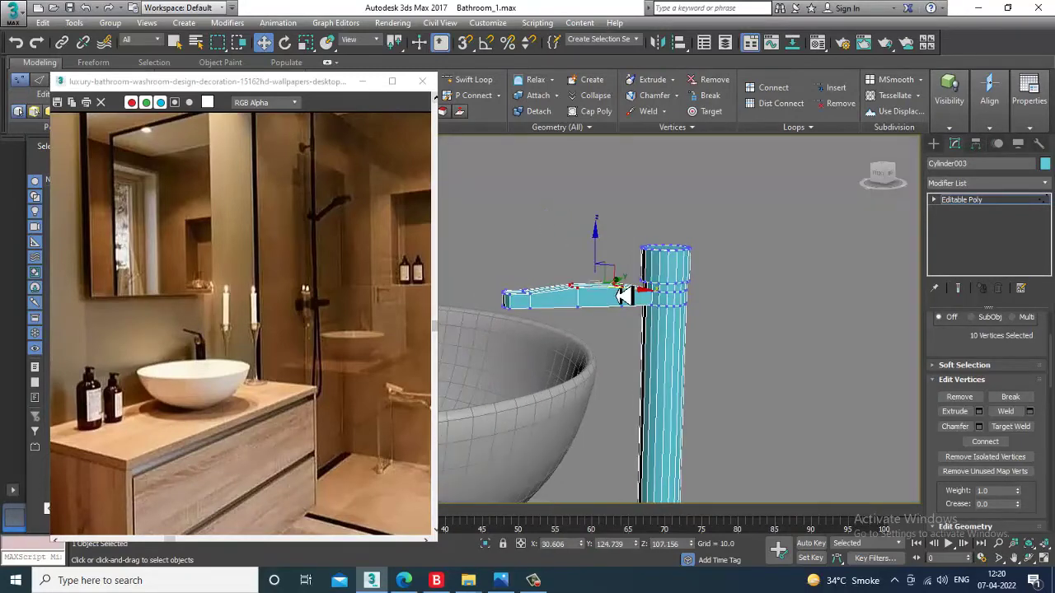
alt+middle_drag(624, 297, 602, 363)
click(1007, 204)
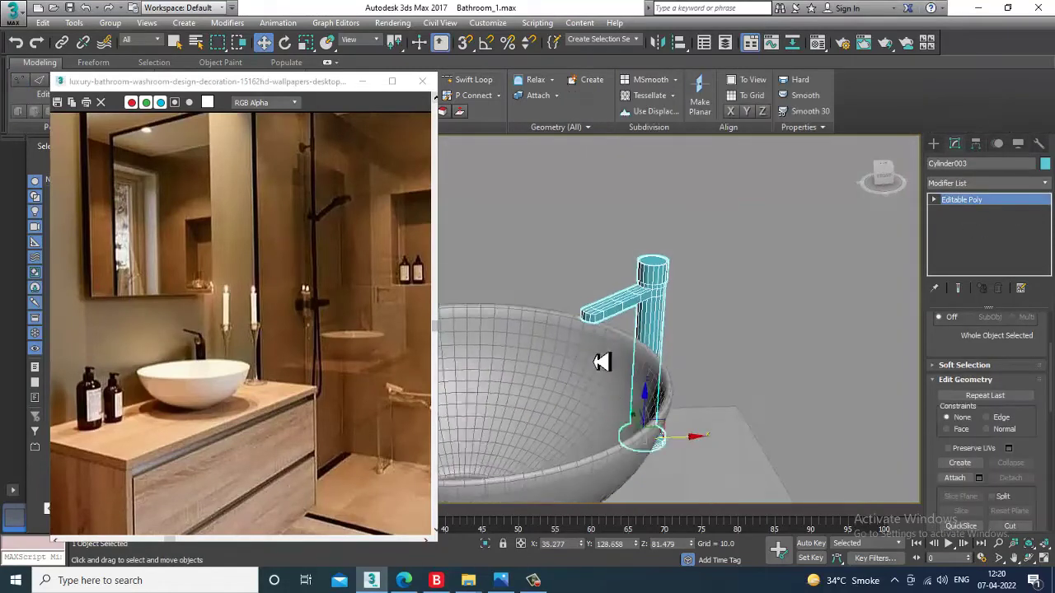
- Draw a straight two-point line in the top view, running diagonally from the faucet column's base away from the spout and basin
scroll(622, 299, up, 3)
alt+middle_drag(621, 299, 648, 302)
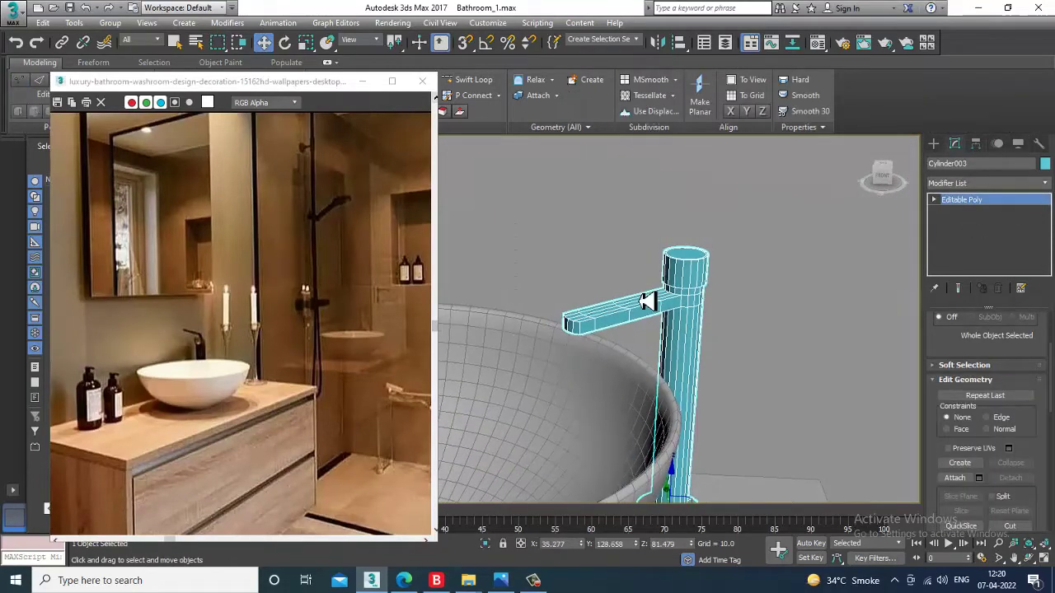
click(934, 144)
click(951, 163)
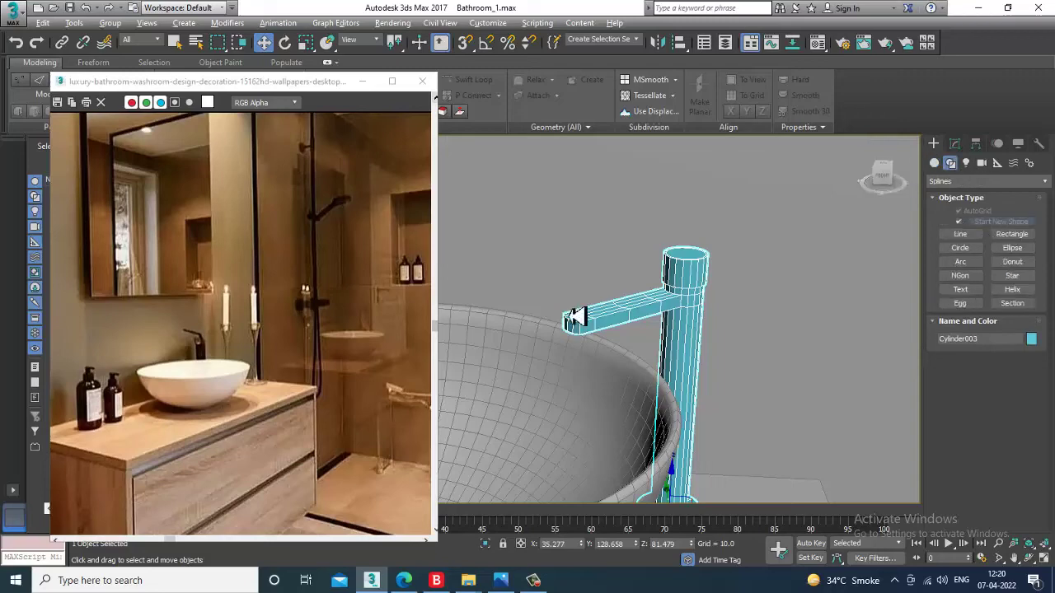
key(alt+w)
middle_click(475, 267)
key(alt+w)
scroll(653, 285, up, 3)
middle_drag(653, 284, 415, 247)
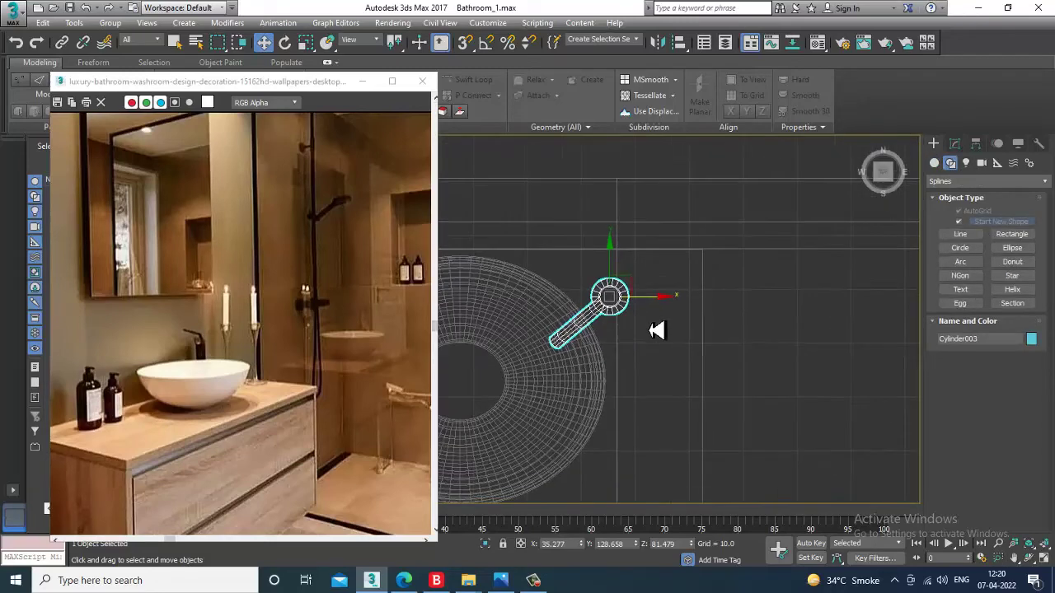
scroll(647, 326, up, 3)
click(962, 235)
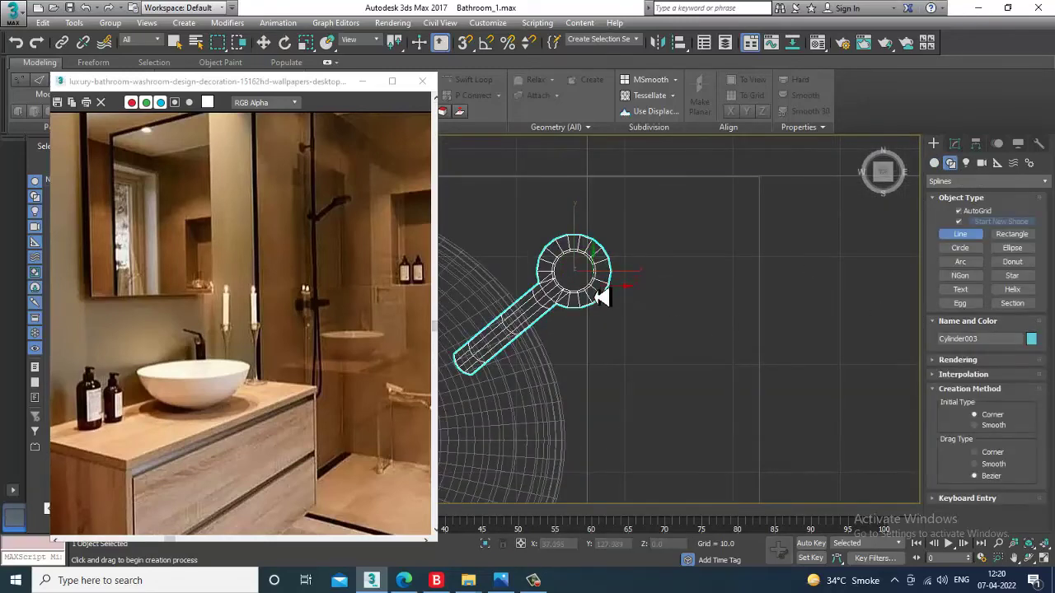
click(595, 290)
click(642, 333)
right_click(642, 333)
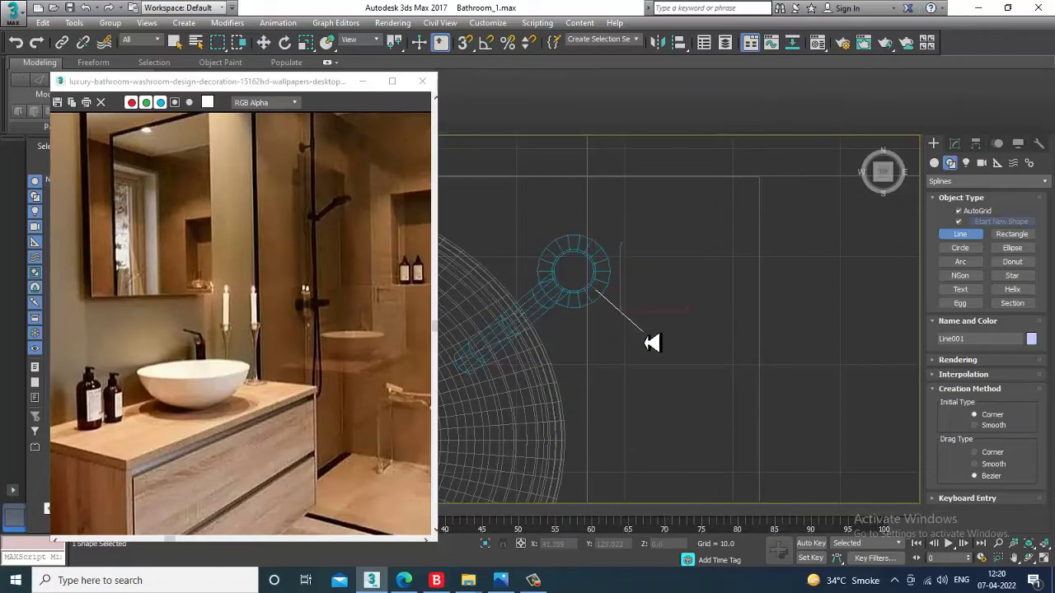
right_click(642, 333)
- Examine where the drawn line lies relative to the faucet column in the perspective view
key(alt+w)
right_click(811, 380)
key(z)
key(alt+w)
scroll(688, 339, down, 7)
alt+middle_drag(749, 362, 682, 399)
click(677, 300)
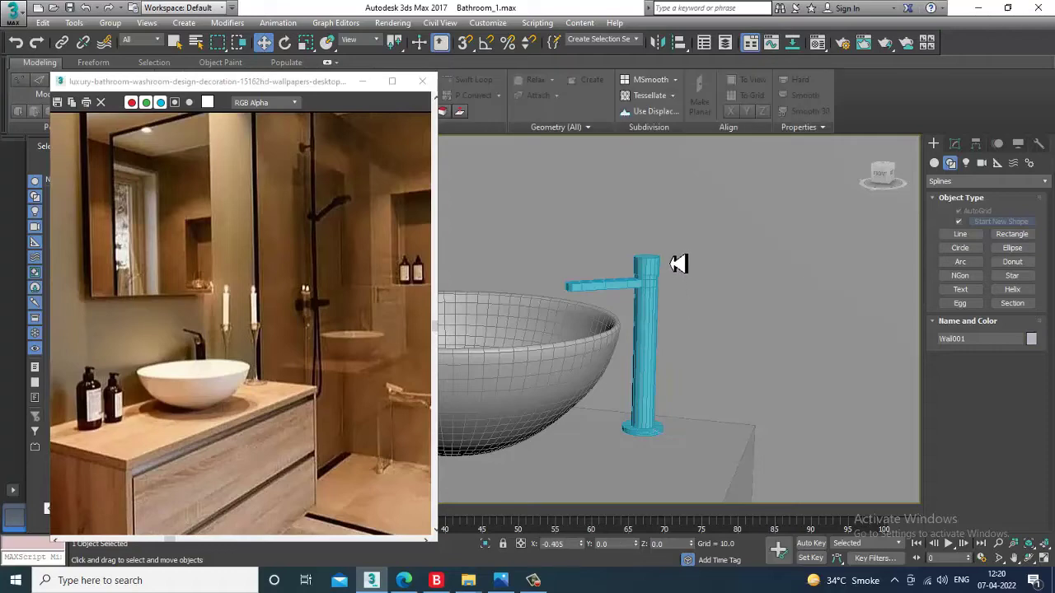
- Raise the short diagonal line to about Z 109.3 and move it against the upper part of the faucet column
drag(674, 445, 680, 265)
alt+middle_drag(681, 266, 683, 322)
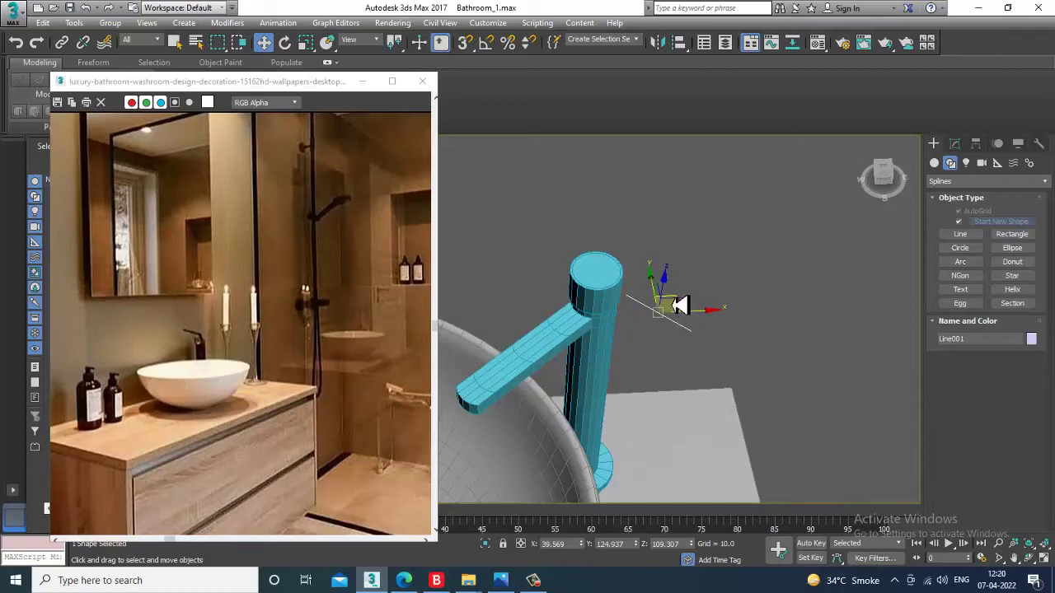
drag(679, 306, 655, 298)
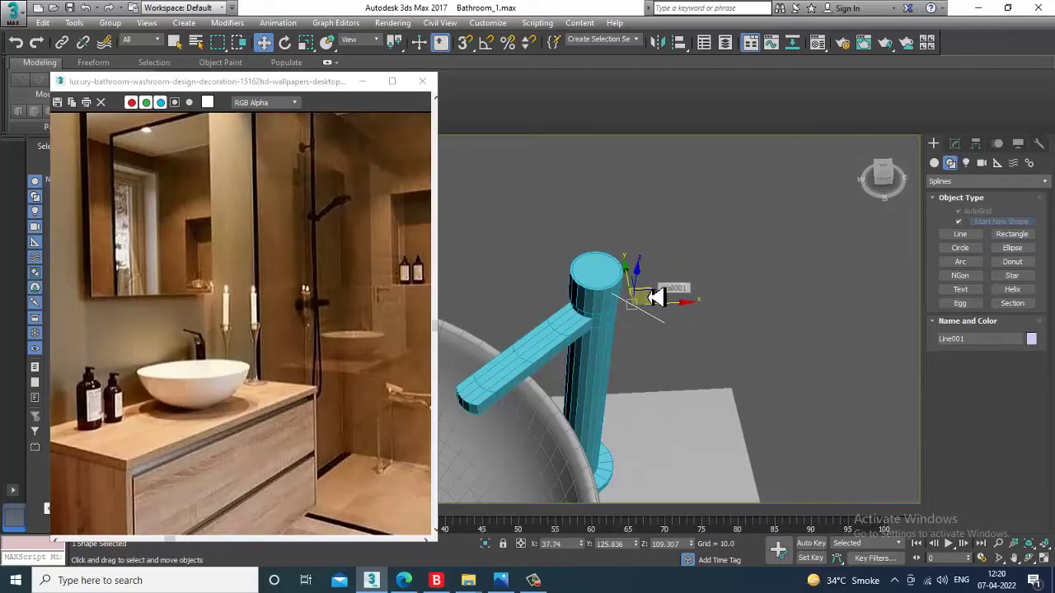
- Make the line display in the viewport as a round rod with a radial thickness of 0.68
click(954, 144)
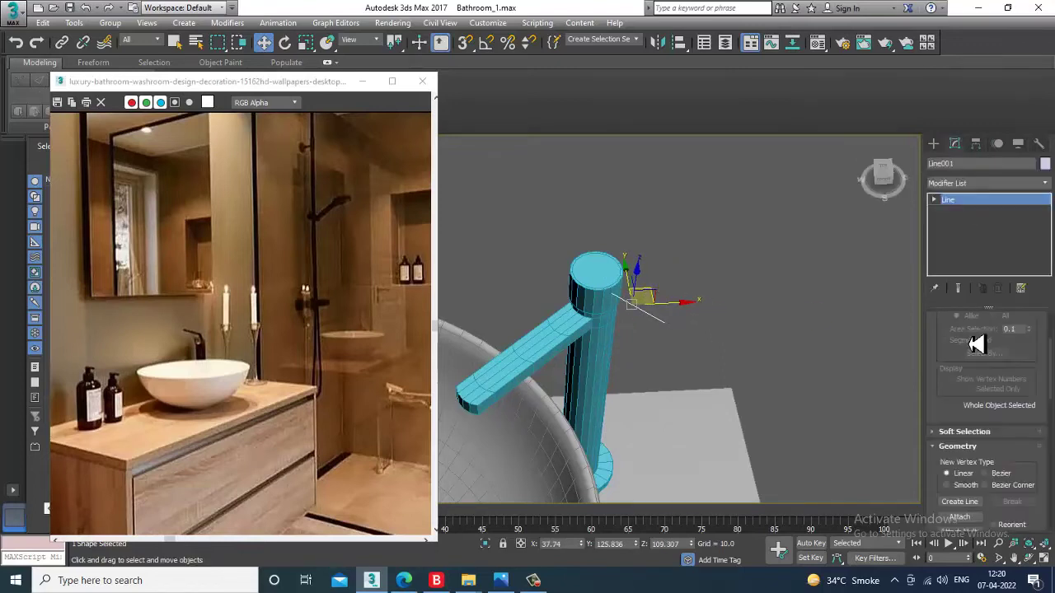
scroll(964, 375, up, 3)
click(958, 321)
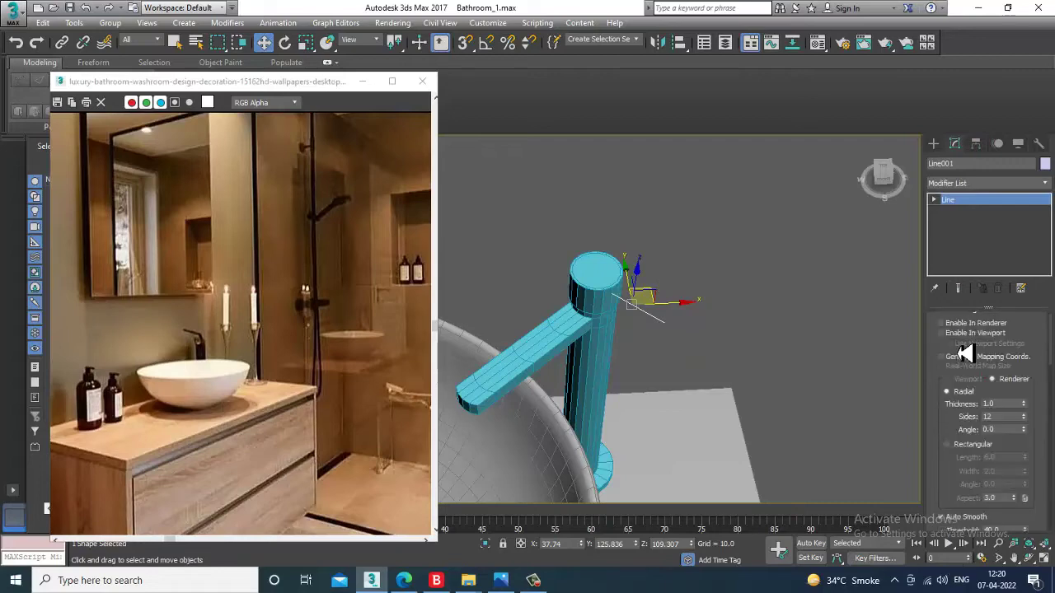
click(960, 334)
drag(1025, 406, 1026, 428)
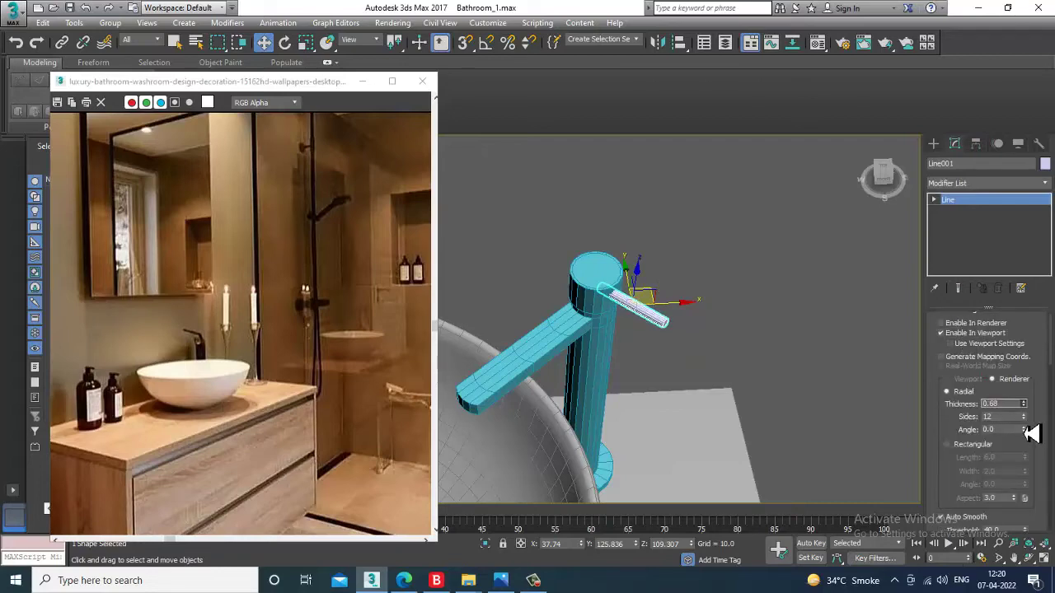
- Adjust the rod's outer end vertex and shift the whole rod to about X 38.18, Y 125.71 at the faucet column
alt+middle_drag(710, 372, 709, 294)
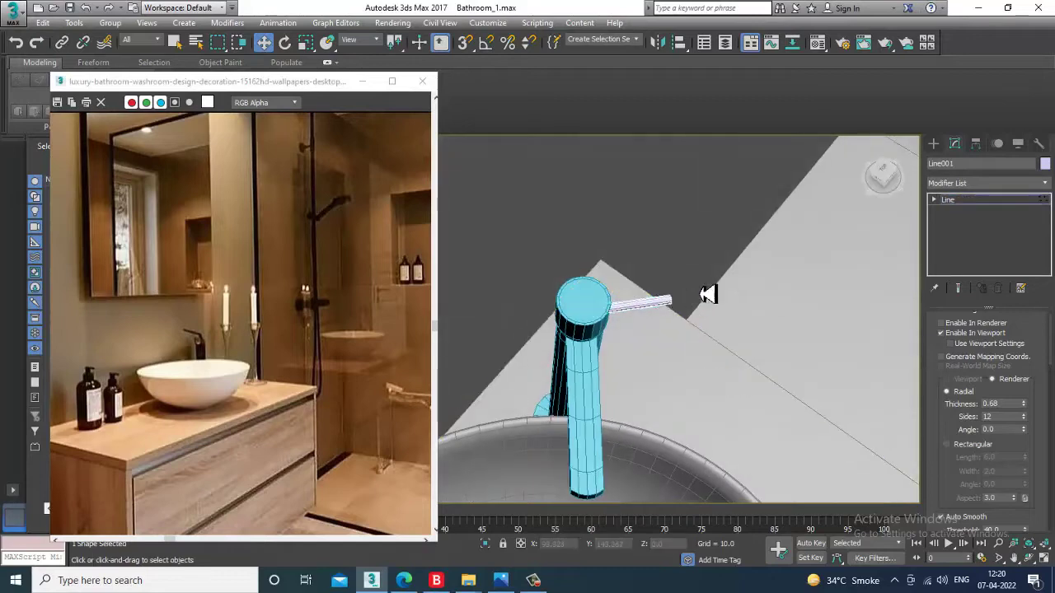
drag(666, 336, 665, 330)
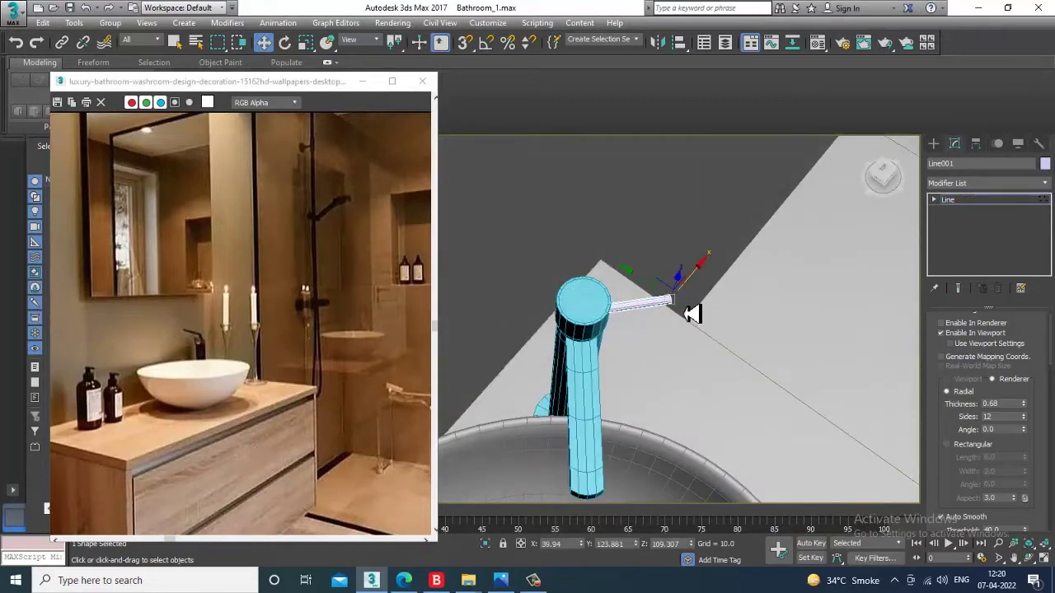
alt+middle_drag(750, 320, 698, 273)
click(1026, 203)
alt+middle_drag(643, 396, 631, 377)
scroll(651, 352, up, 3)
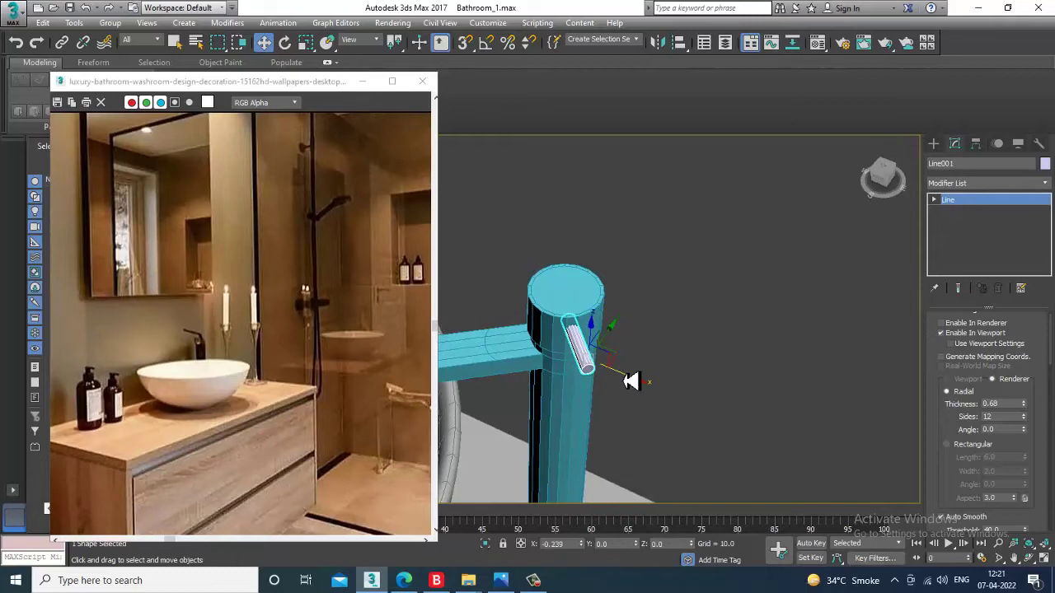
- Deselect the faucet's handle rod and select all objects in the bathroom scene
scroll(645, 350, down, 3)
scroll(659, 337, down, 10)
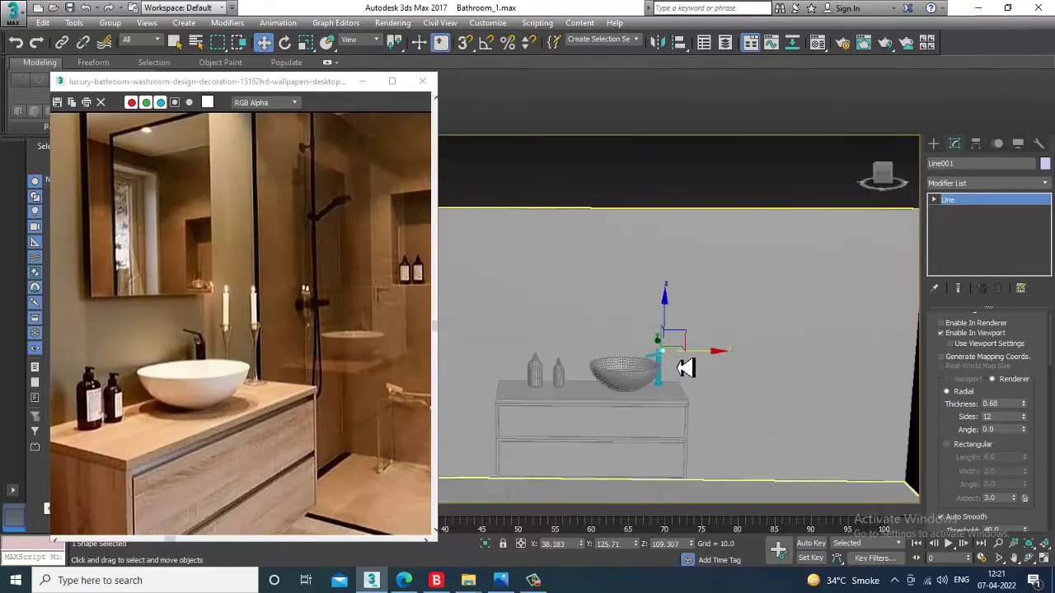
click(692, 202)
alt+middle_drag(687, 377, 701, 353)
scroll(701, 354, up, 5)
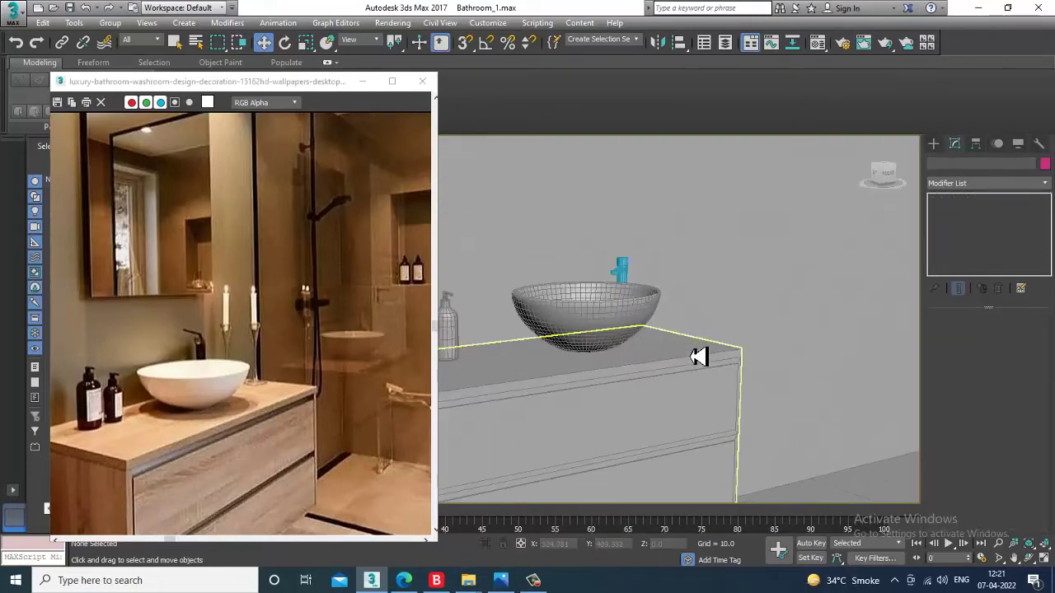
scroll(742, 313, down, 4)
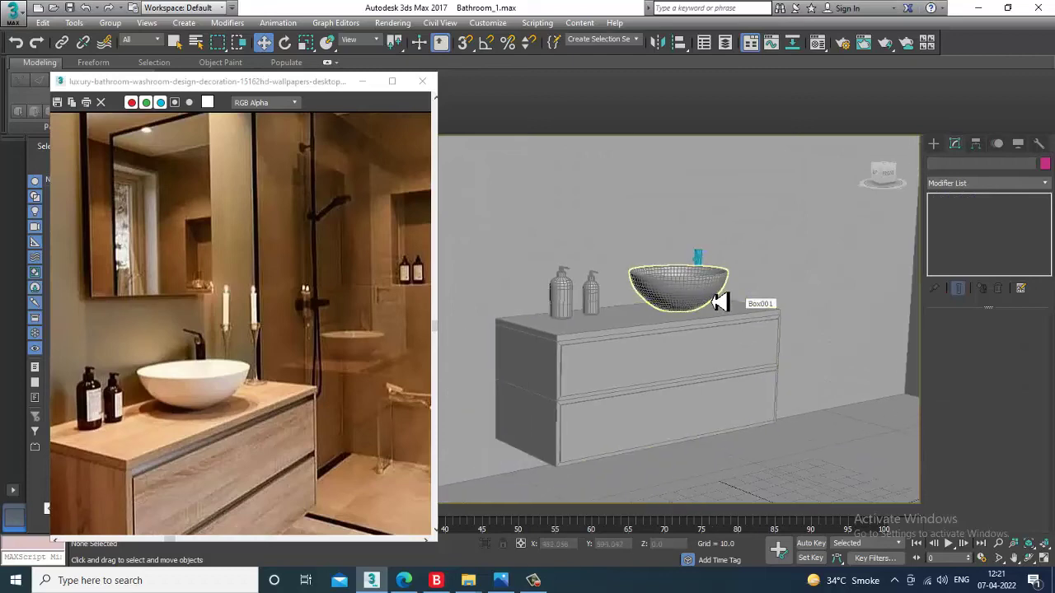
middle_drag(745, 311, 752, 330)
click(755, 329)
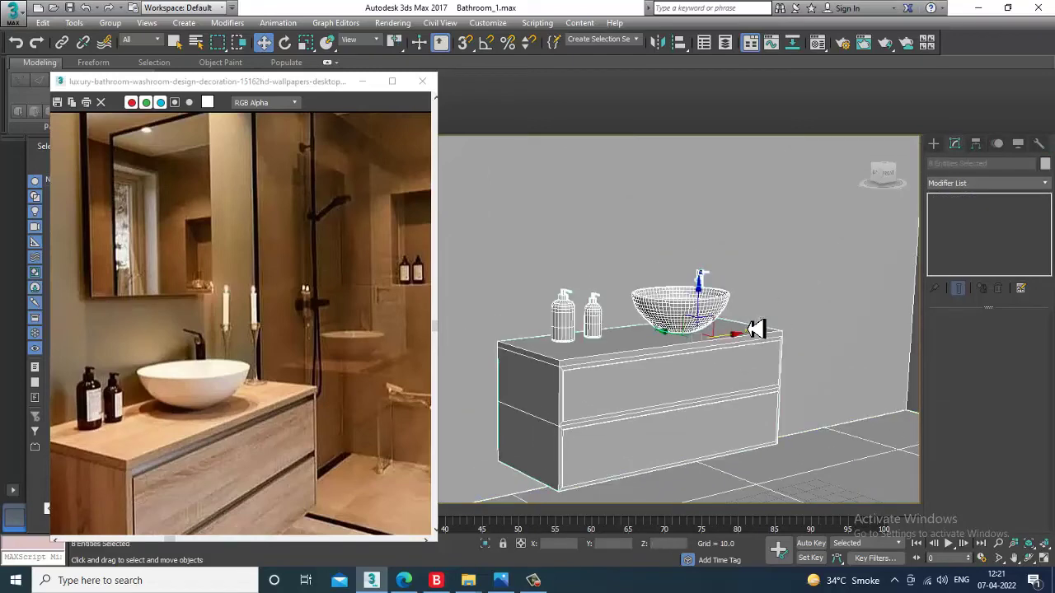
- Examine the vanity, bottles, basin and faucet within the room from several angles, comparing them with the reference photo
scroll(756, 329, down, 4)
scroll(750, 338, up, 3)
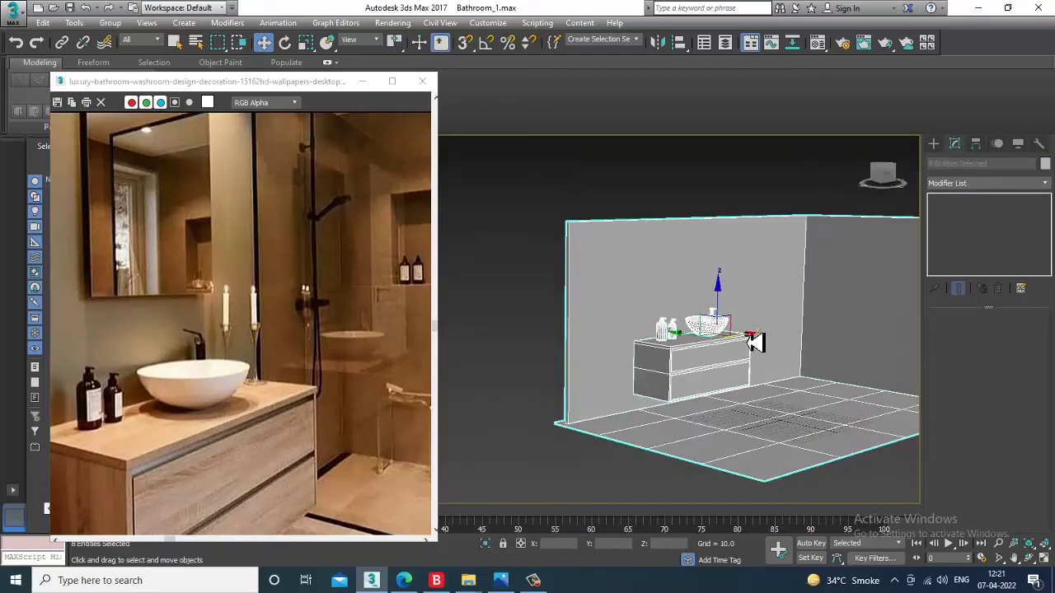
alt+middle_drag(670, 346, 673, 354)
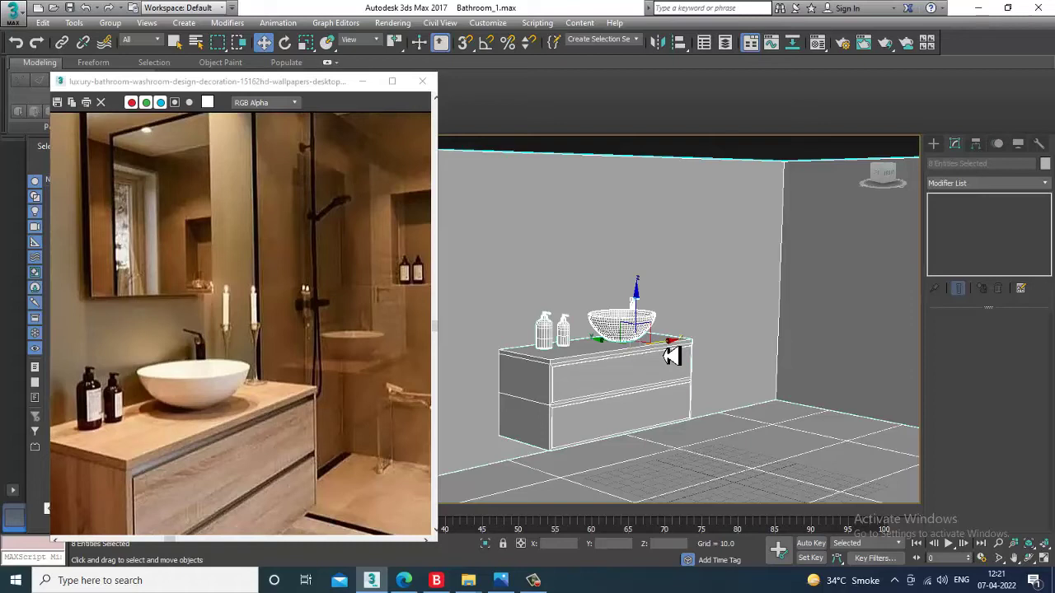
middle_drag(725, 373, 700, 370)
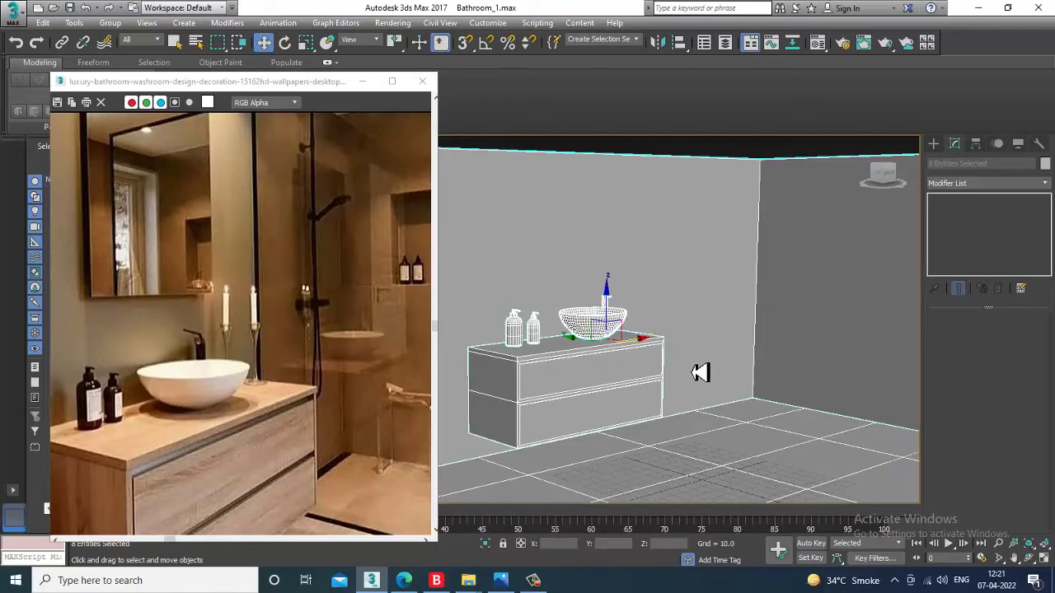
scroll(737, 373, down, 5)
scroll(736, 372, up, 5)
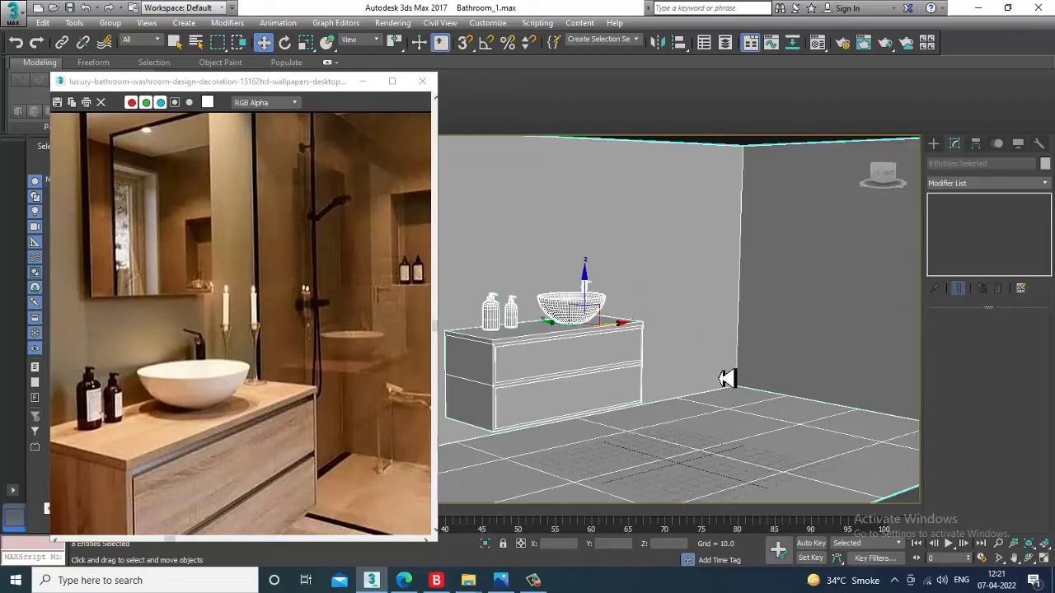
scroll(726, 379, up, 1)
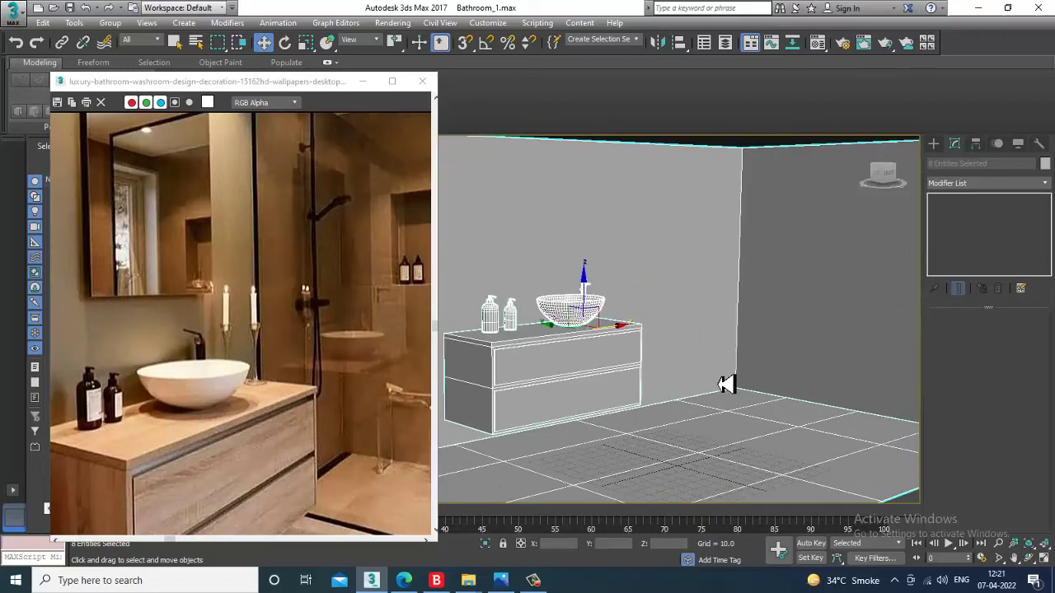
middle_drag(726, 385, 730, 411)
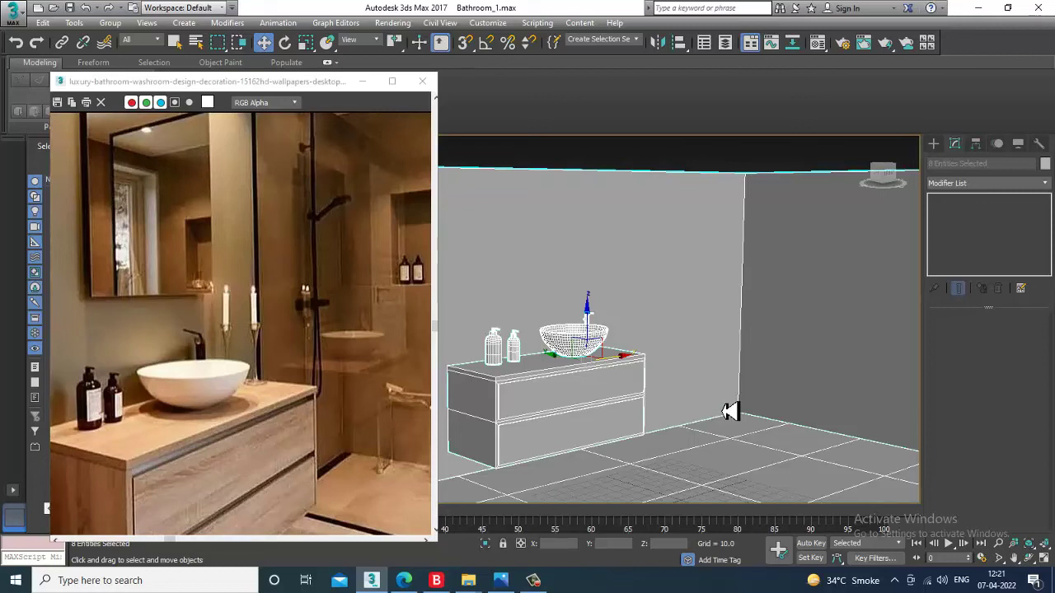
alt+middle_drag(730, 417, 734, 394)
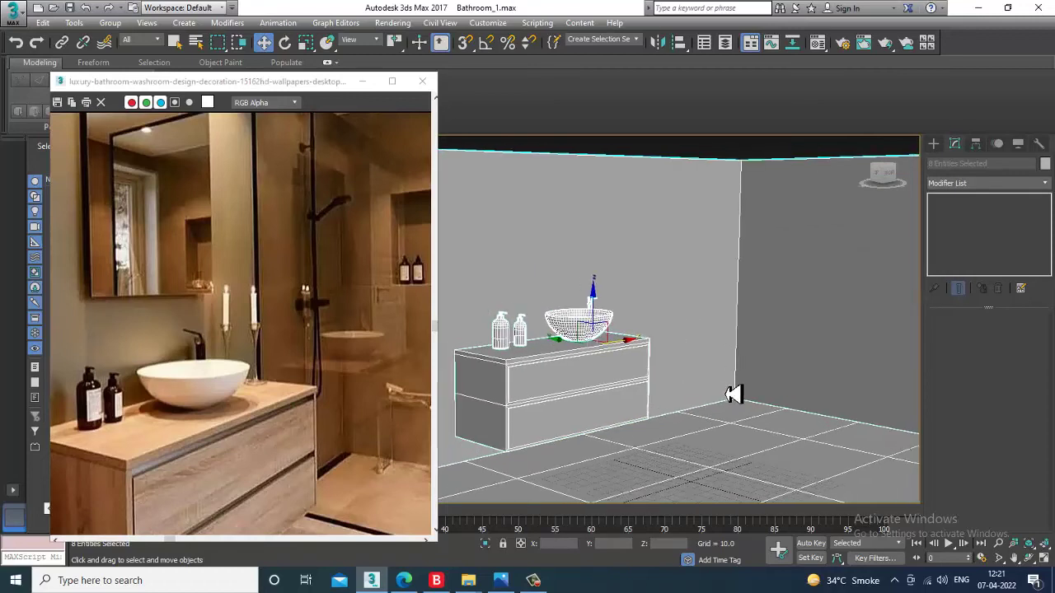